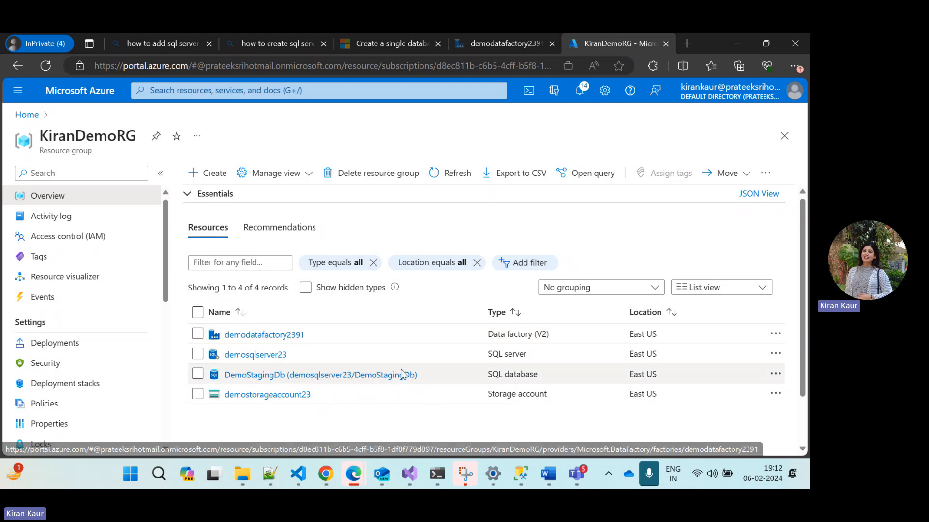
Open the demodatafactory2391 data factory and launch its studio in the authoring workspace
{"action": "left_click", "coordinate": [272, 336]}
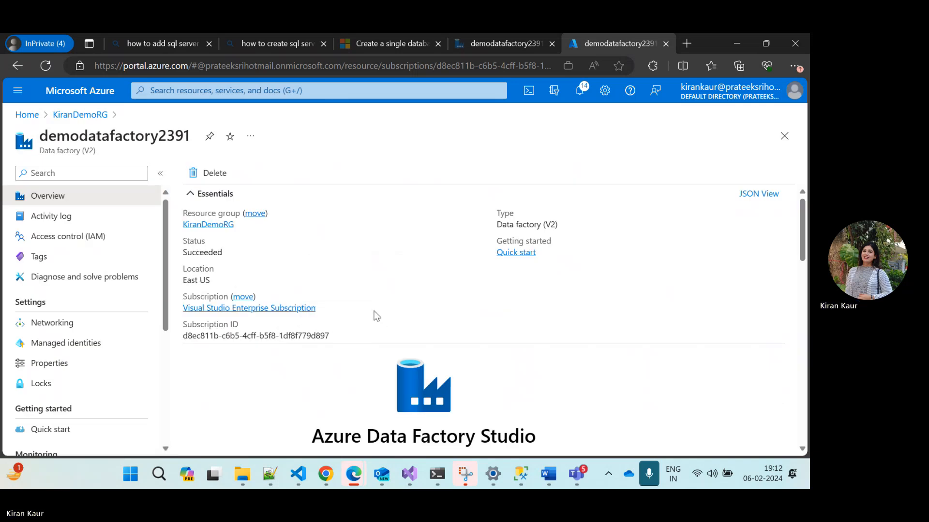
{"action": "scroll", "coordinate": [400, 312], "scroll_direction": "down", "scroll_amount": 2}
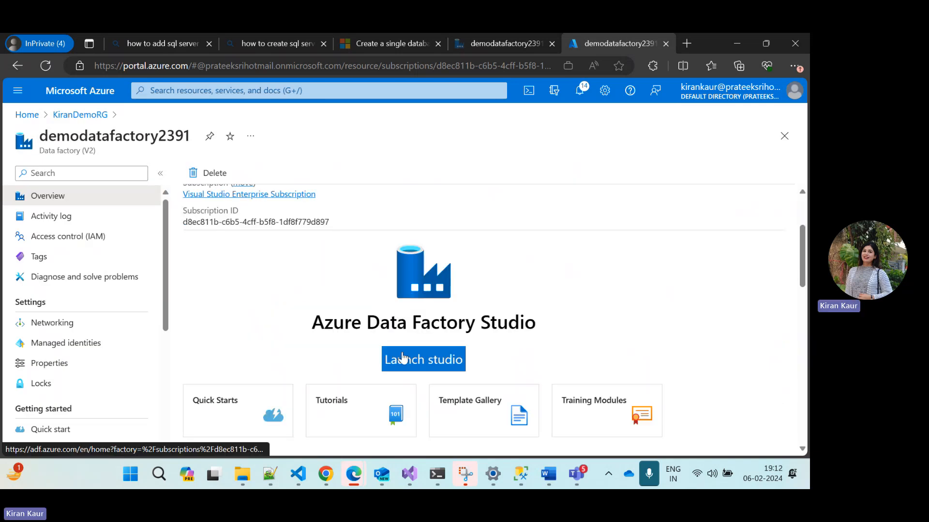
{"action": "left_click", "coordinate": [423, 368]}
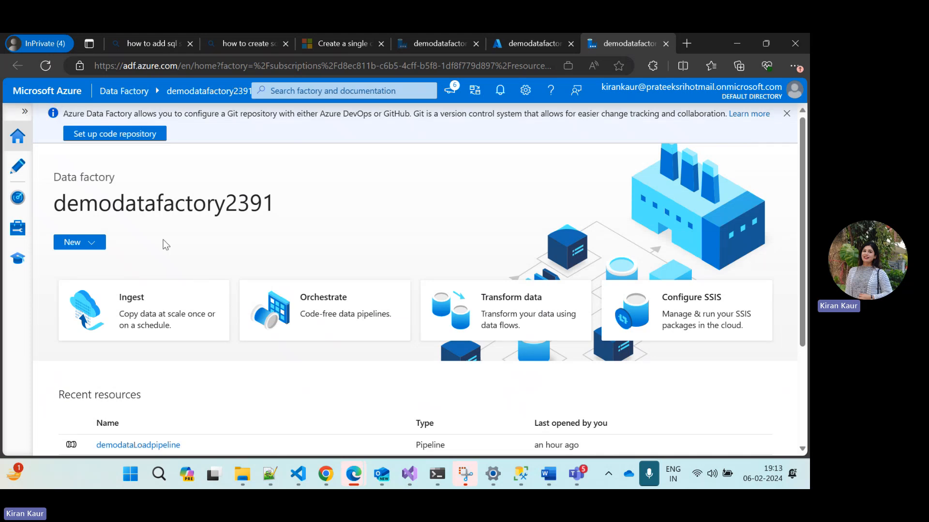
{"action": "left_click", "coordinate": [17, 174]}
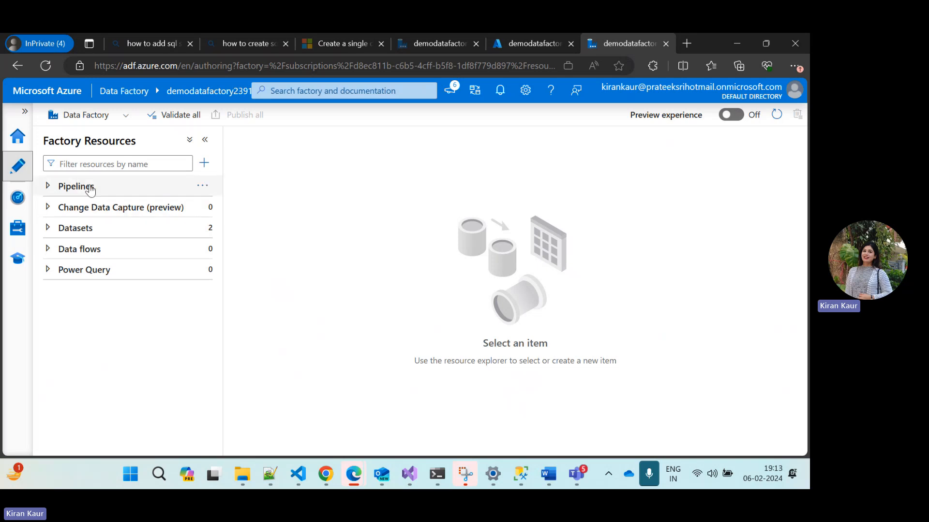
Create a new blank pipeline in the data factory
{"action": "left_click", "coordinate": [204, 164]}
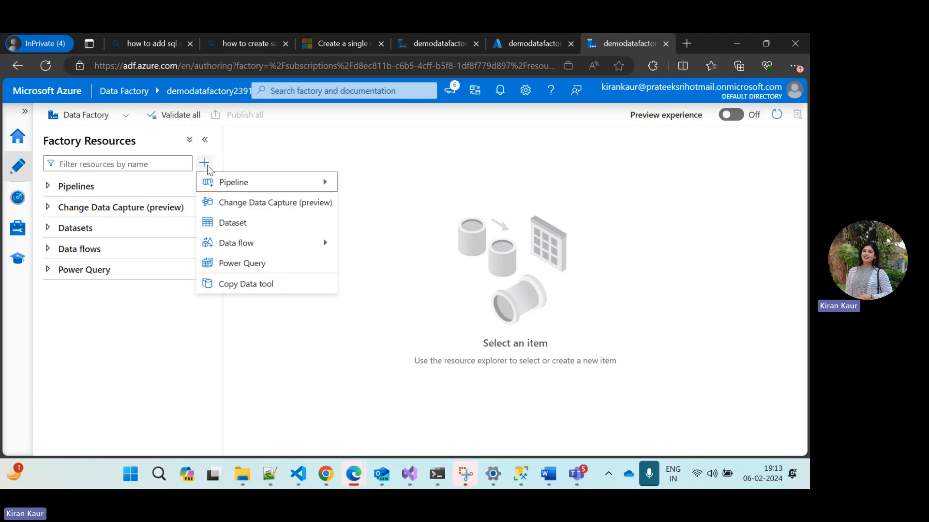
{"action": "mouse_move", "coordinate": [233, 184]}
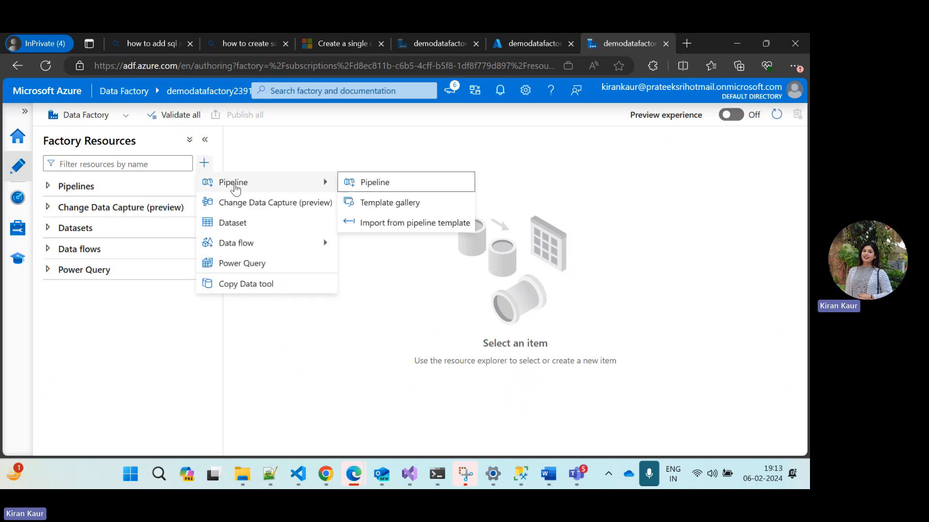
{"action": "left_click", "coordinate": [364, 183]}
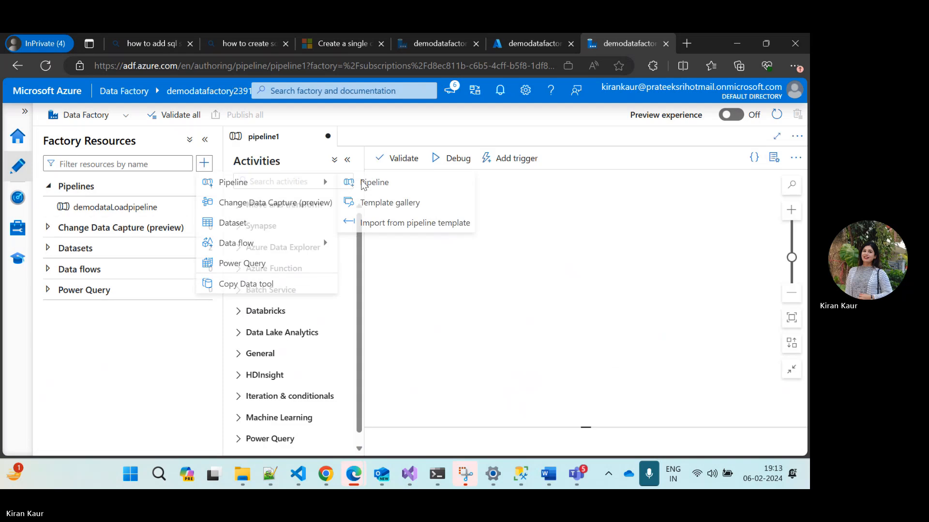
Name the new pipeline DemoPipelineToLoadDataToDB
{"action": "left_click", "coordinate": [677, 250]}
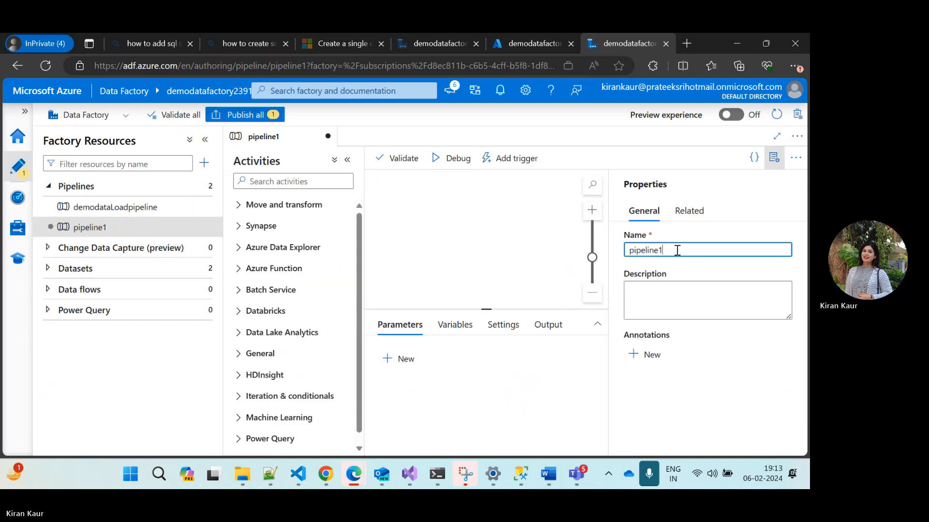
{"action": "key", "text": "BackSpace"}
{"action": "key", "text": "BackSpace"}
{"action": "key", "text": "BackSpace"}
{"action": "key", "text": "BackSpace"}
{"action": "key", "text": "BackSpace"}
{"action": "key", "text": "BackSpace"}
{"action": "key", "text": "BackSpace"}
{"action": "key", "text": "BackSpace"}
{"action": "key", "text": "BackSpace"}
{"action": "type", "text": "D"}
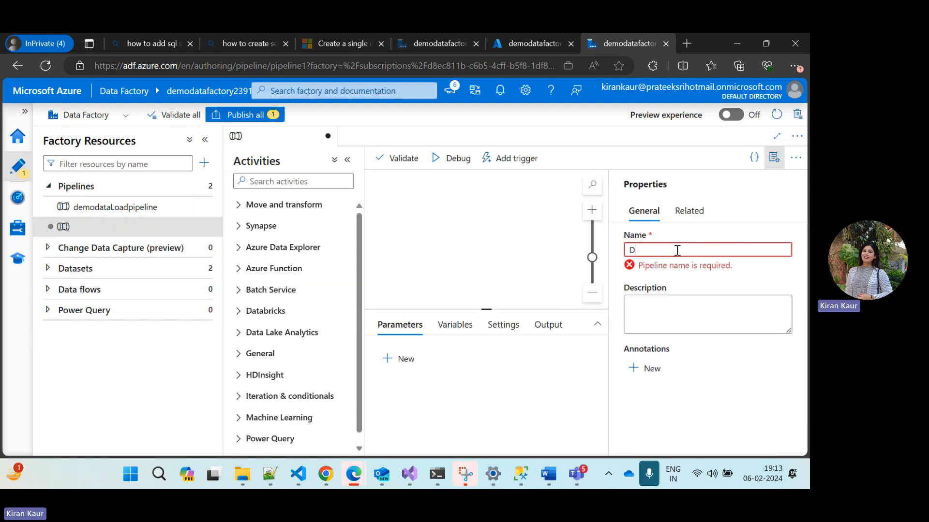
{"action": "type", "text": "emoP"}
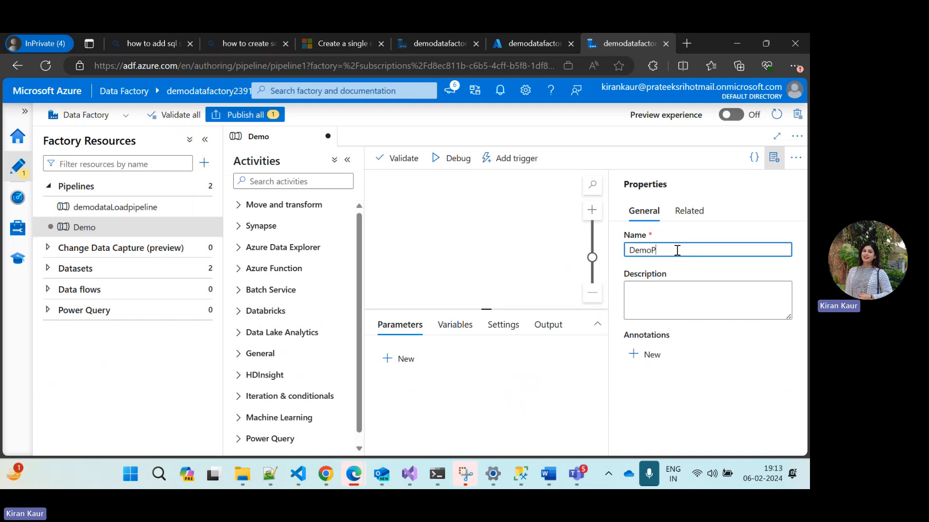
{"action": "type", "text": "ipelo"}
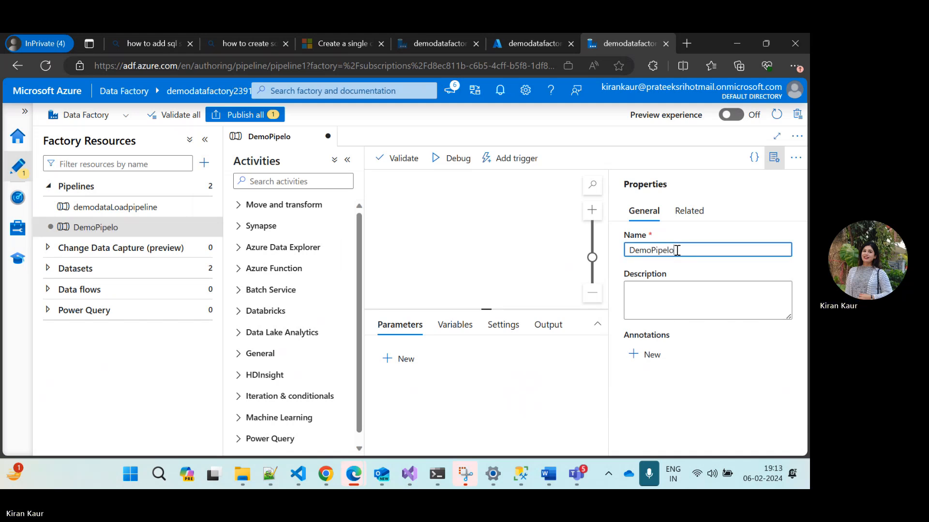
{"action": "key", "text": "BackSpace"}
{"action": "type", "text": "ineToLoadD"}
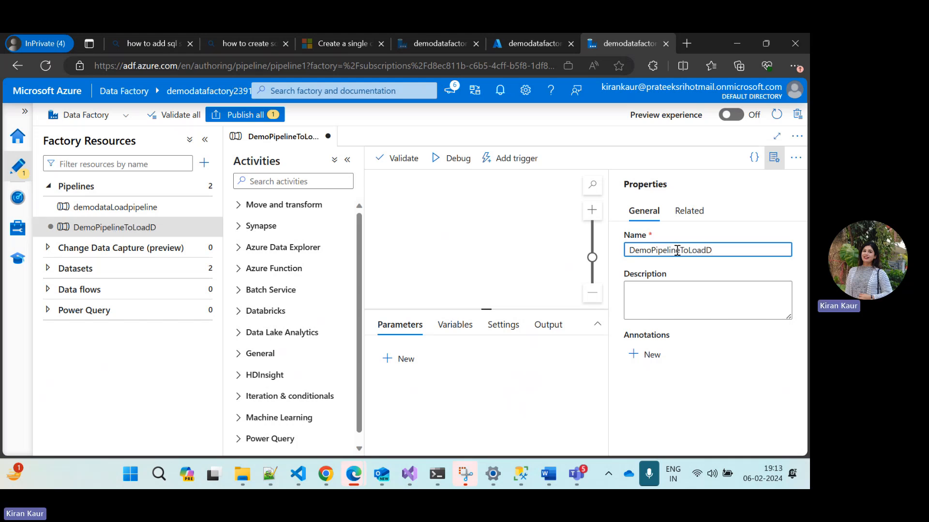
{"action": "type", "text": "ataToD"}
{"action": "key", "text": "BackSpace"}
{"action": "type", "text": "DB"}
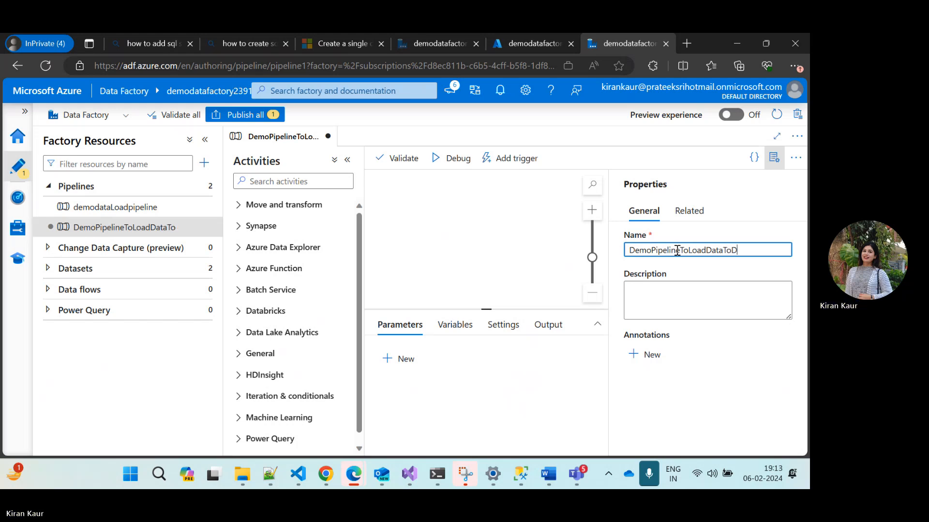
{"action": "left_click", "coordinate": [485, 250]}
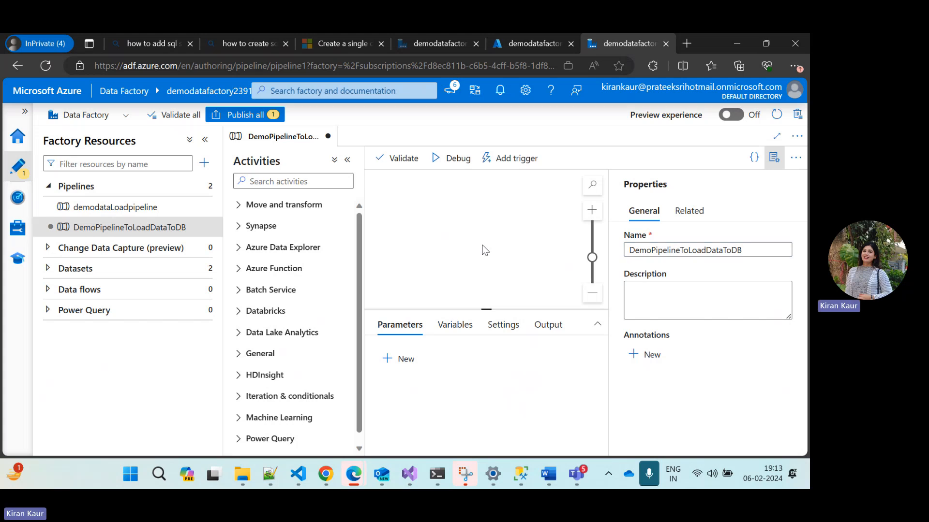
{"action": "left_click", "coordinate": [118, 232]}
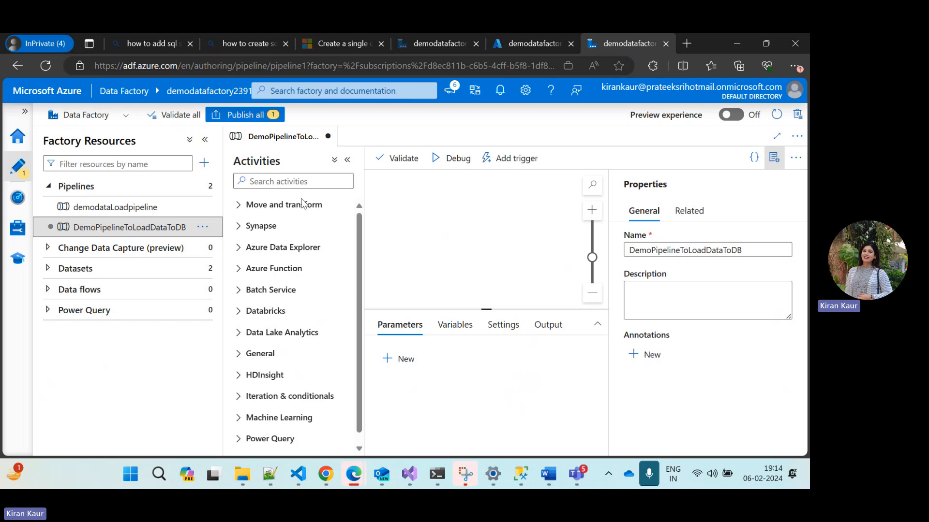
Search the activities for "meta" and add a Get Metadata activity to the pipeline canvas
{"action": "left_click", "coordinate": [292, 182]}
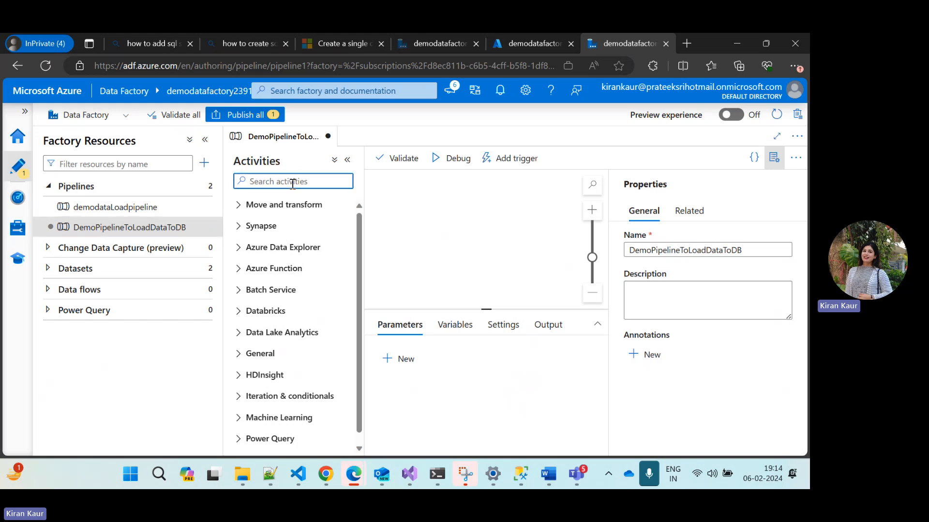
{"action": "type", "text": "meta"}
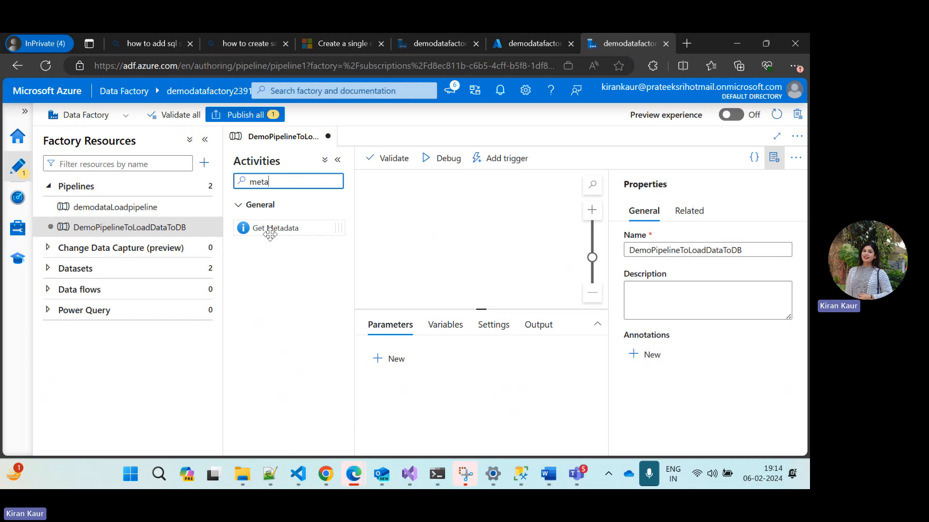
{"action": "left_click", "coordinate": [270, 228]}
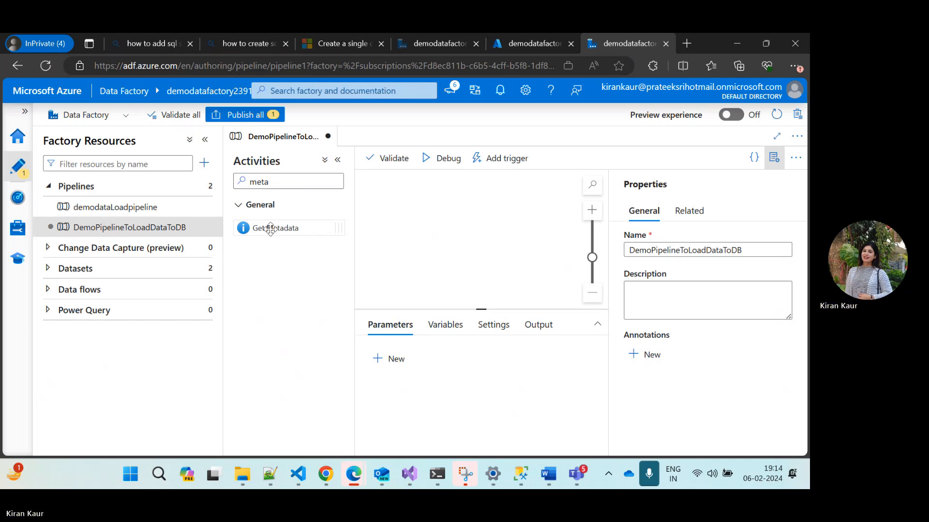
{"action": "left_click_drag", "start_coordinate": [270, 229], "coordinate": [455, 239]}
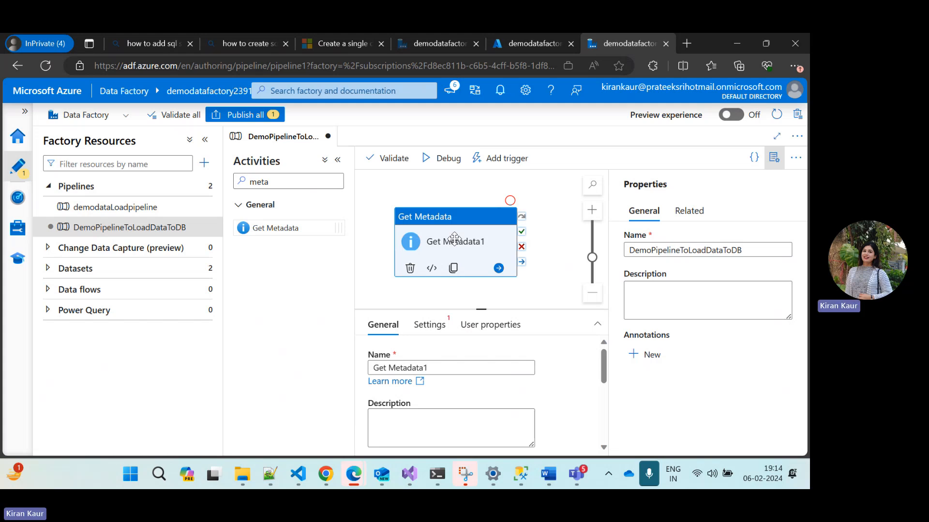
{"action": "left_click", "coordinate": [526, 42]}
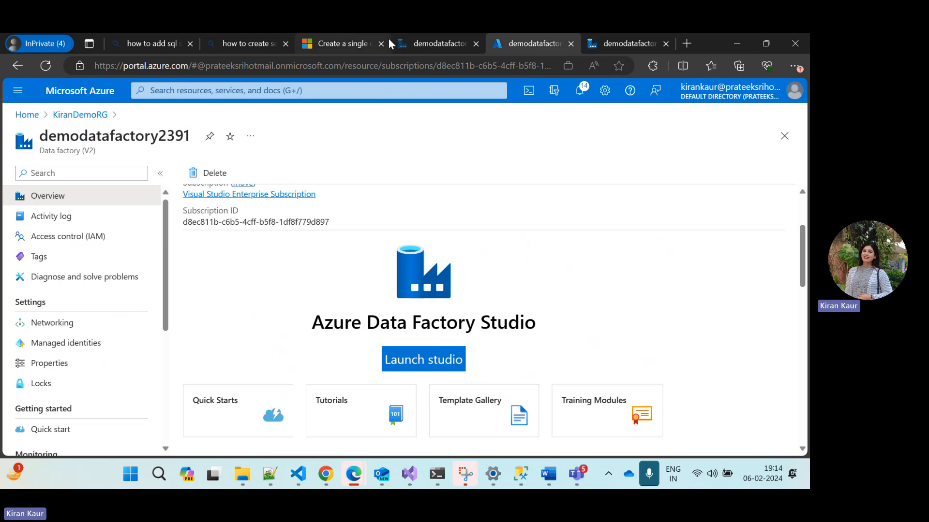
{"action": "left_click", "coordinate": [432, 42]}
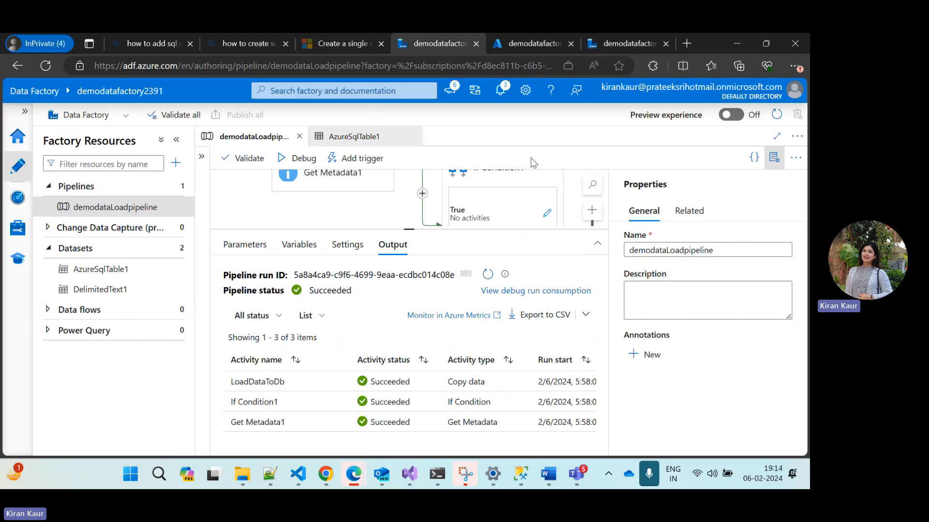
{"action": "left_click", "coordinate": [628, 44]}
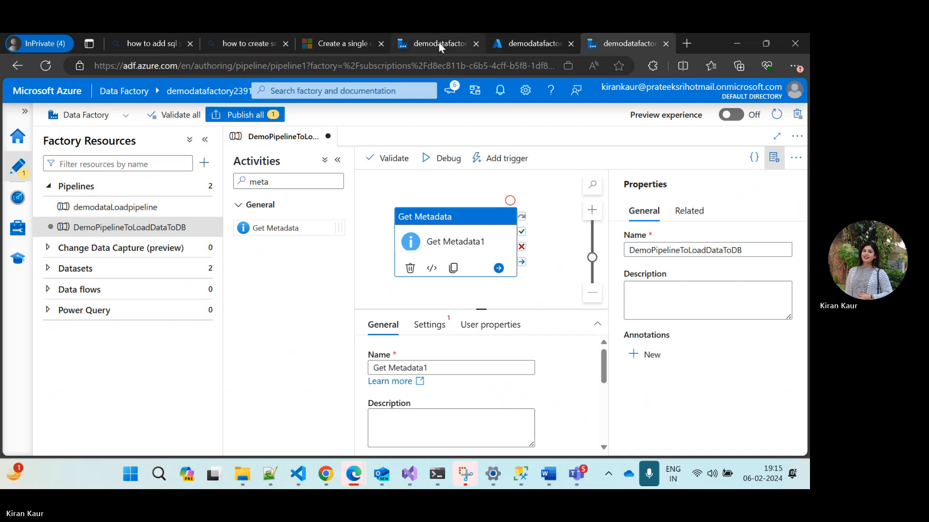
Switch to the Azure portal and browse demostorageaccount23's blob containers to examine the source file in the raw folder
{"action": "left_click", "coordinate": [515, 42]}
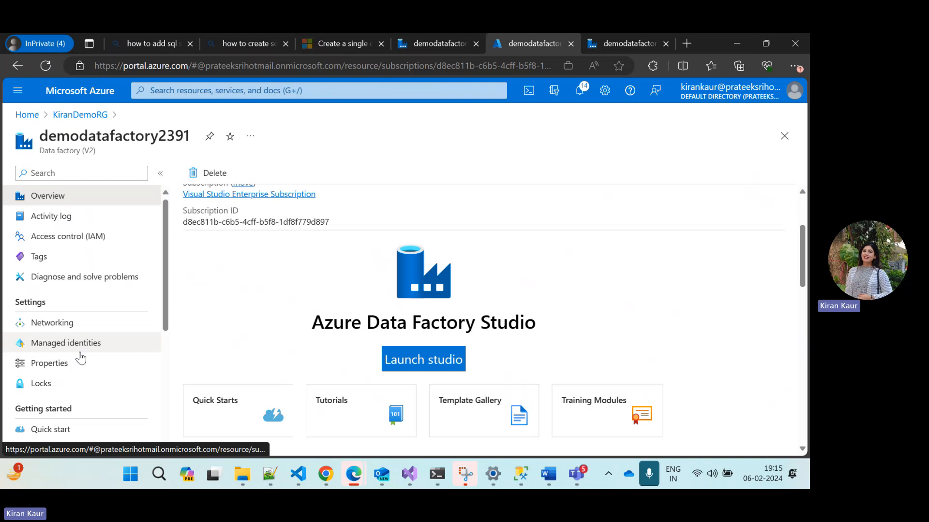
{"action": "left_click", "coordinate": [27, 115]}
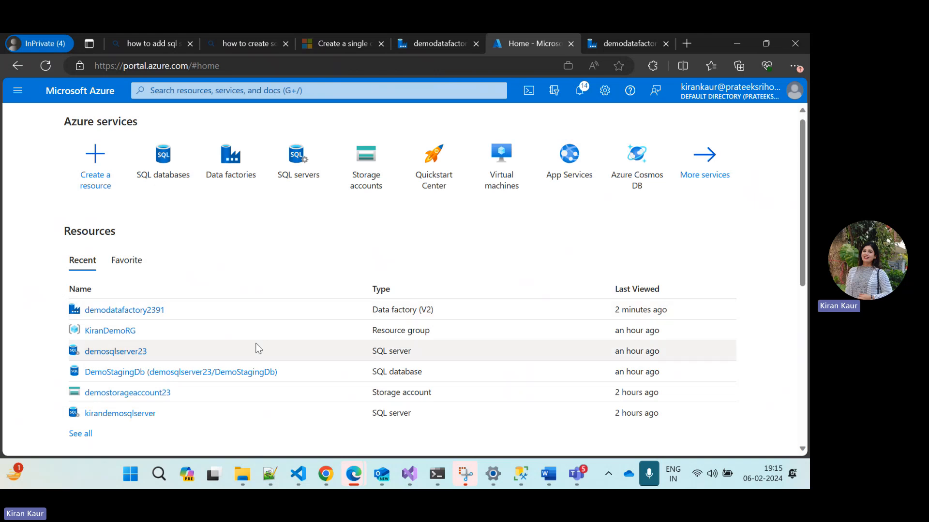
{"action": "left_click", "coordinate": [142, 394]}
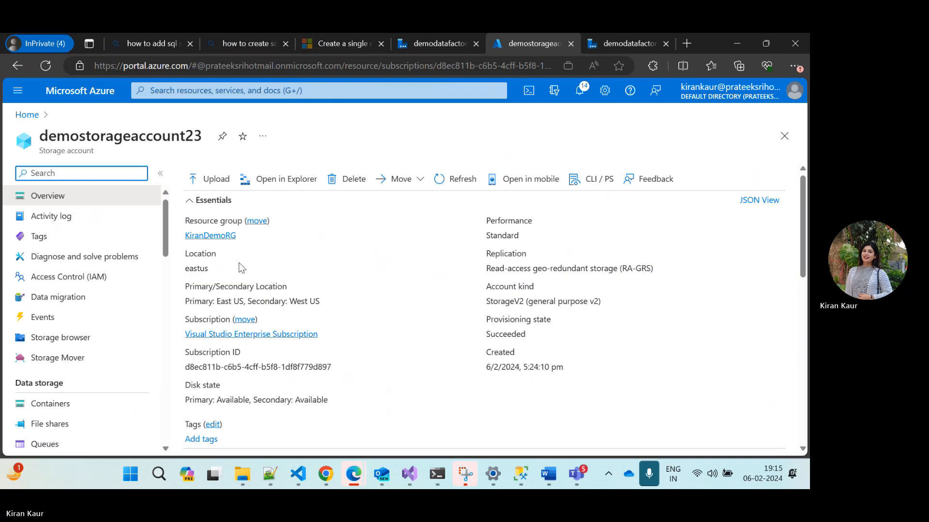
{"action": "scroll", "coordinate": [63, 349], "scroll_direction": "down", "scroll_amount": 1}
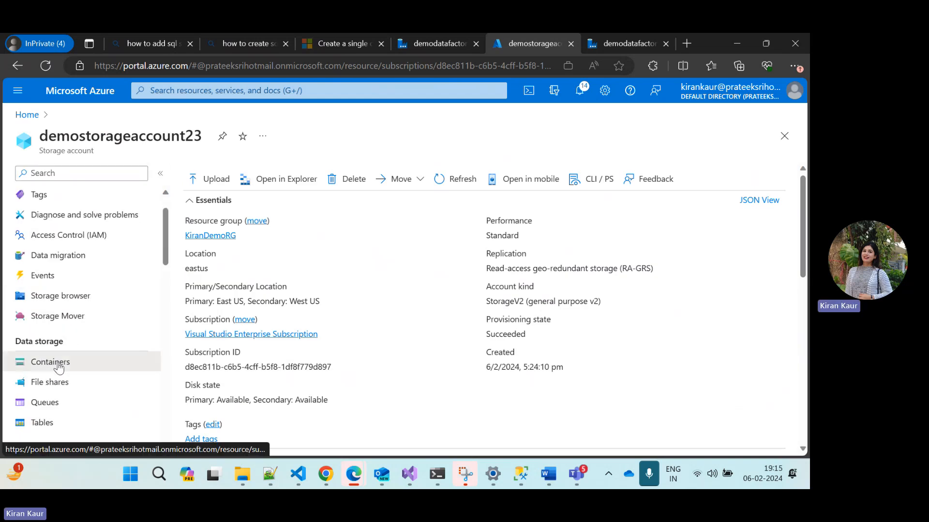
{"action": "left_click", "coordinate": [59, 367]}
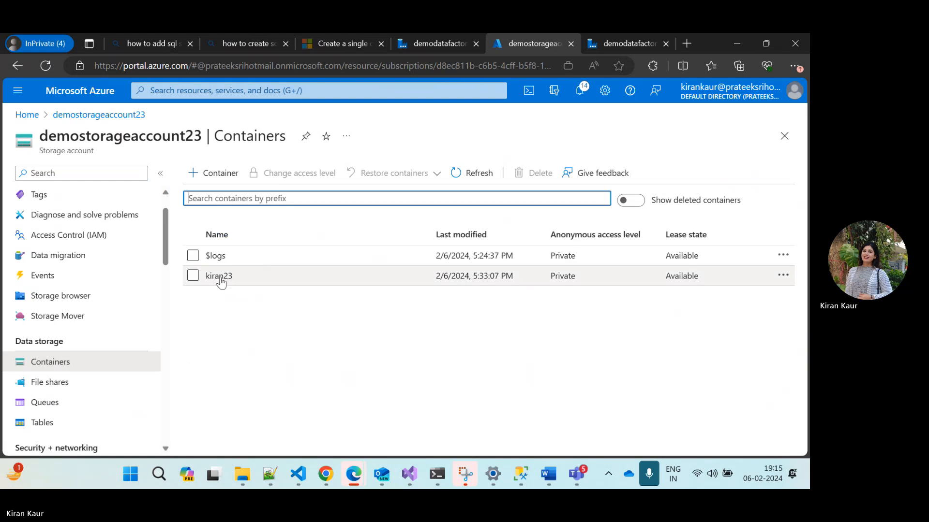
{"action": "left_click", "coordinate": [218, 276]}
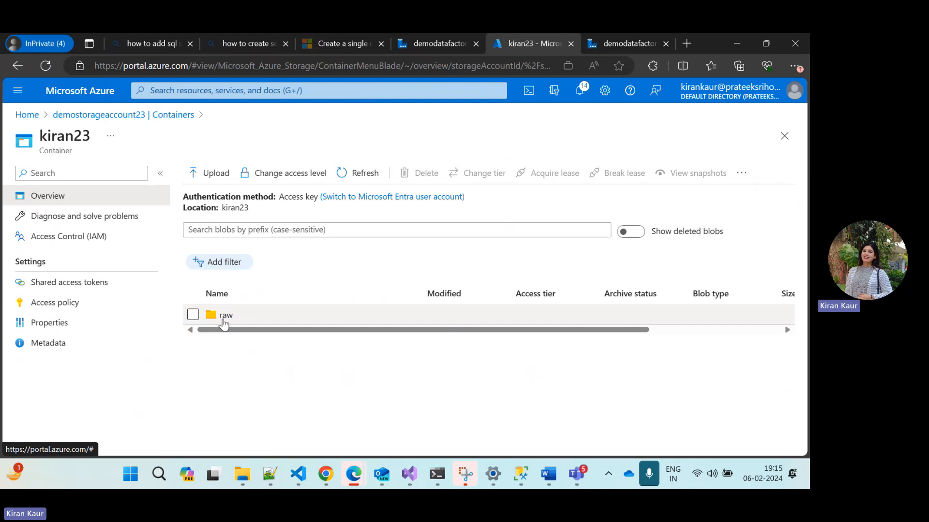
{"action": "left_click", "coordinate": [224, 317]}
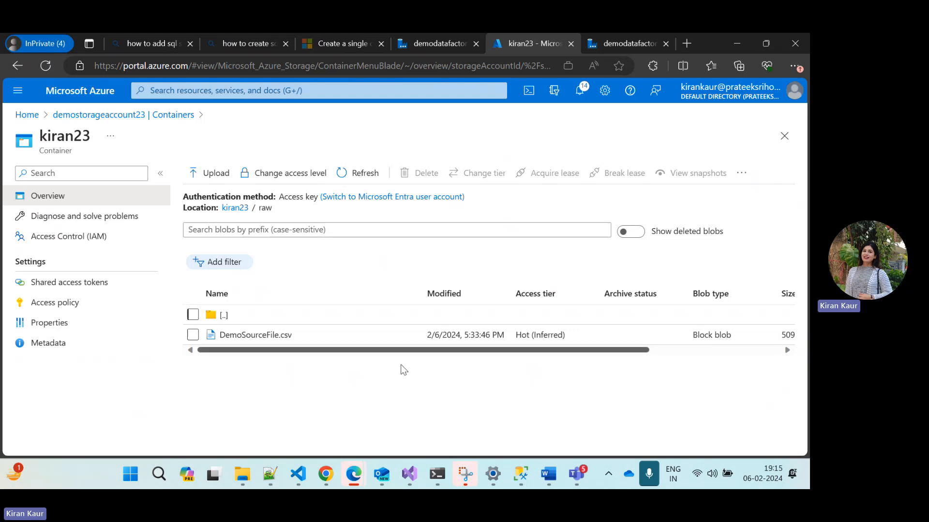
Return to the data factory and start a new dataset for the Get Metadata activity, using Azure Blob Storage and the DelimitedText format
{"action": "left_click", "coordinate": [617, 42]}
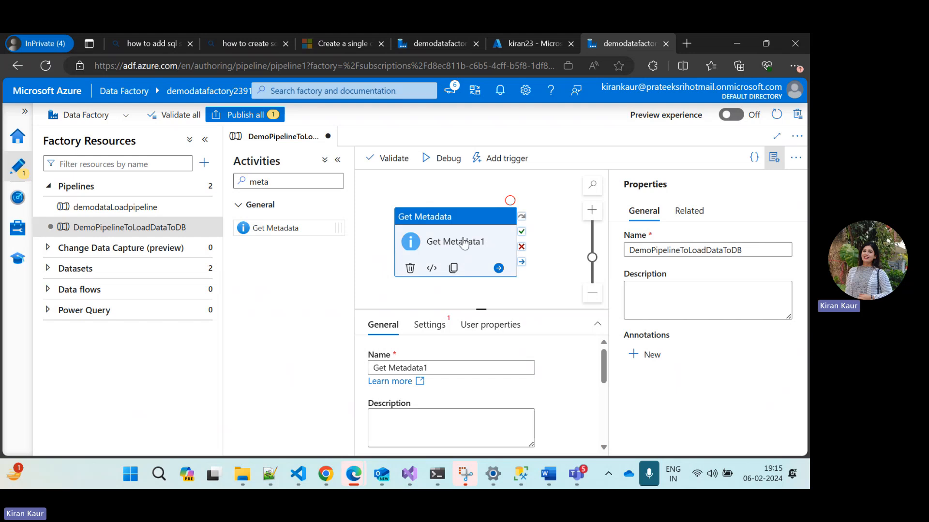
{"action": "left_click", "coordinate": [337, 161]}
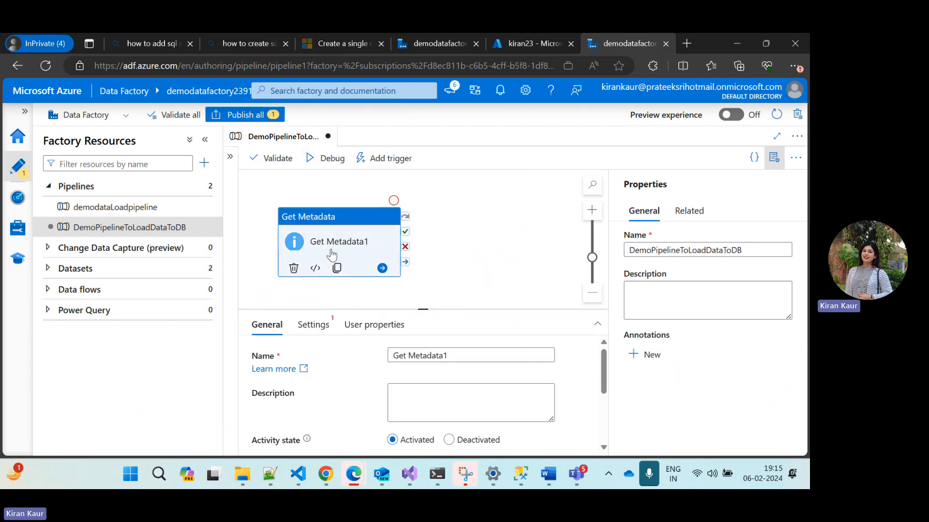
{"action": "left_click", "coordinate": [293, 325]}
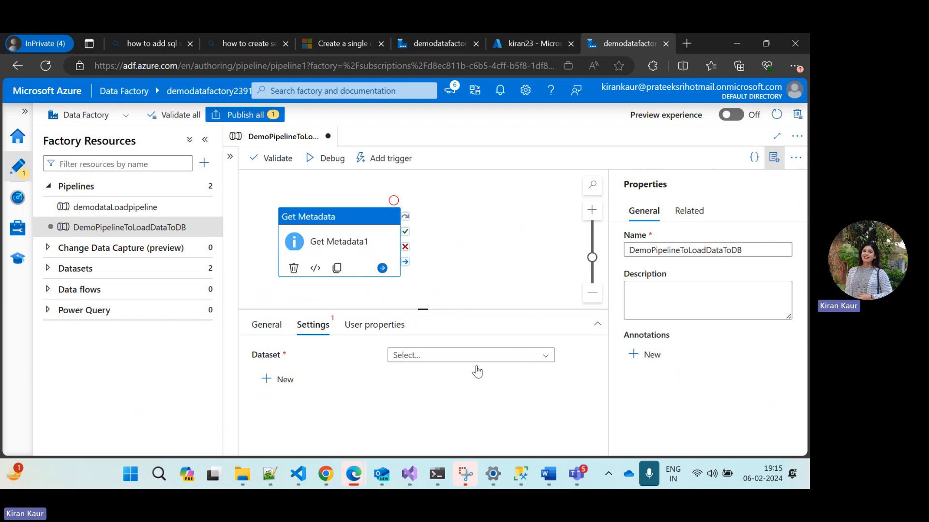
{"action": "left_click", "coordinate": [426, 356]}
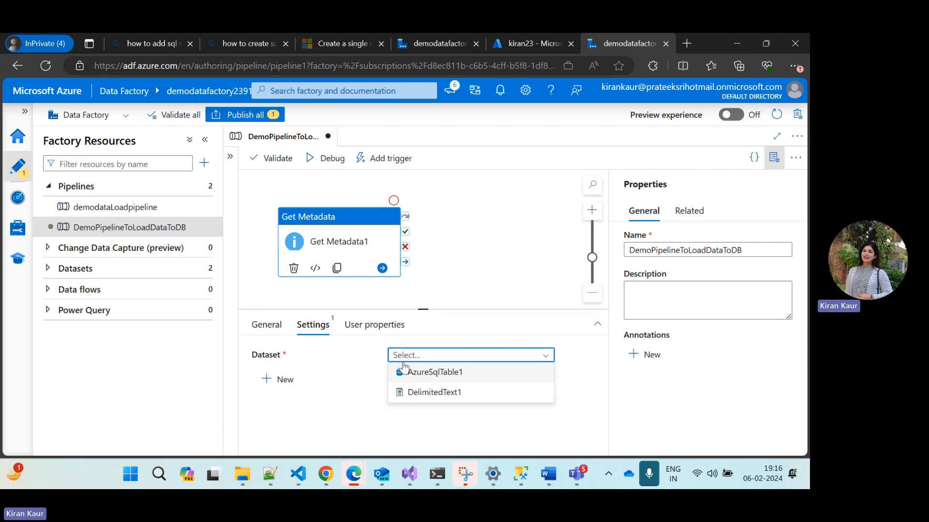
{"action": "left_click", "coordinate": [283, 379]}
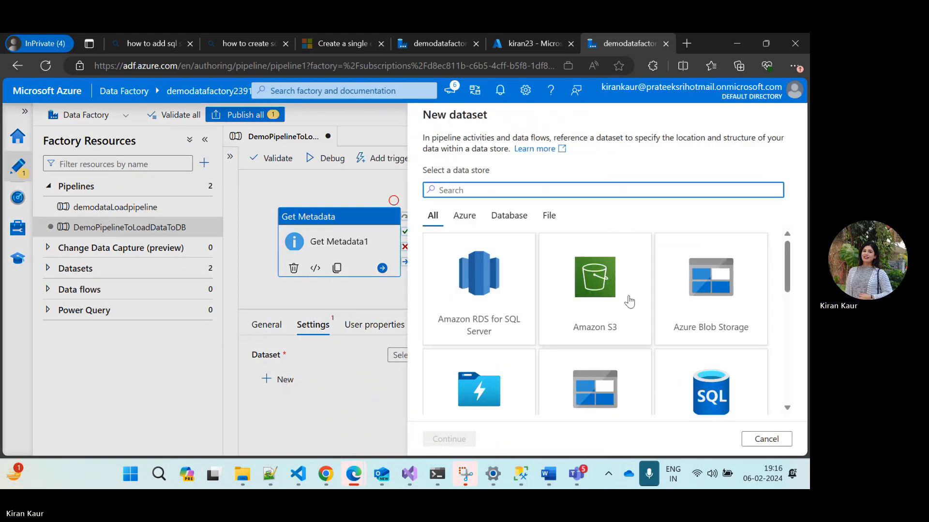
{"action": "left_click", "coordinate": [714, 314]}
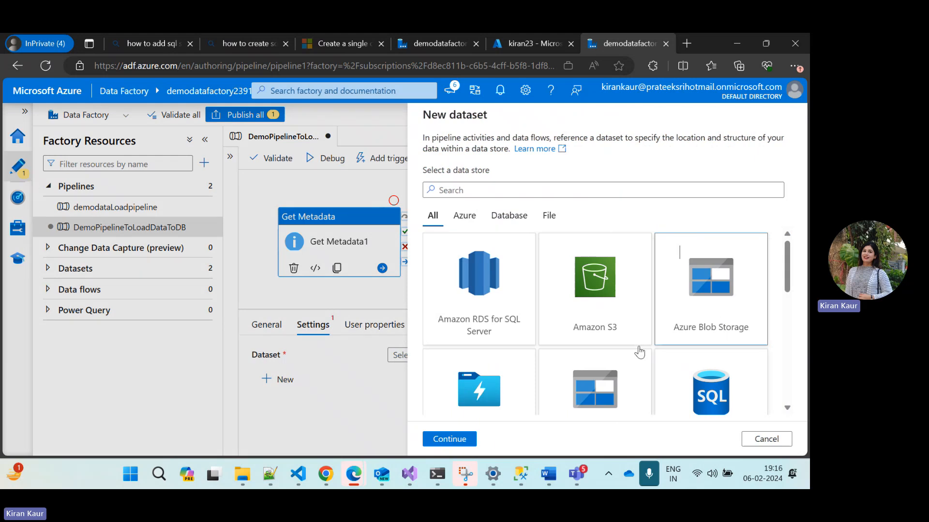
{"action": "left_click", "coordinate": [447, 438]}
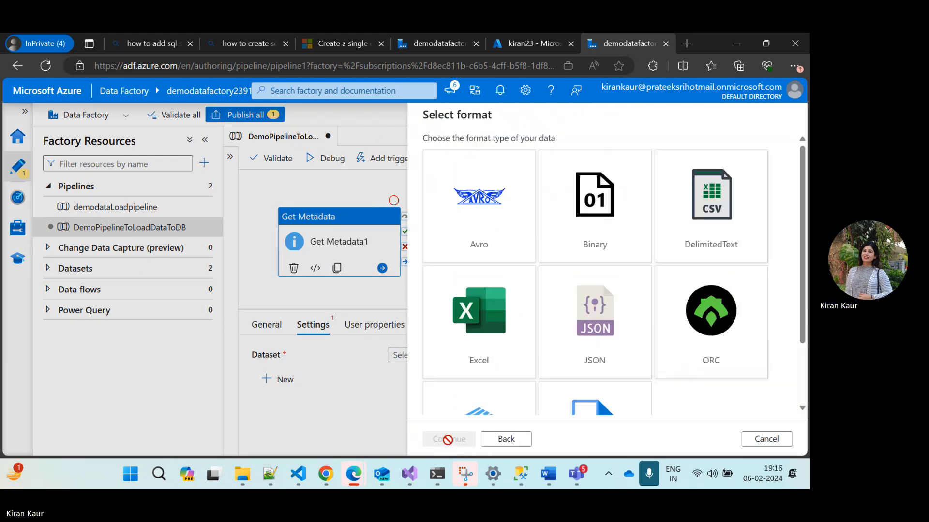
{"action": "left_click", "coordinate": [713, 227]}
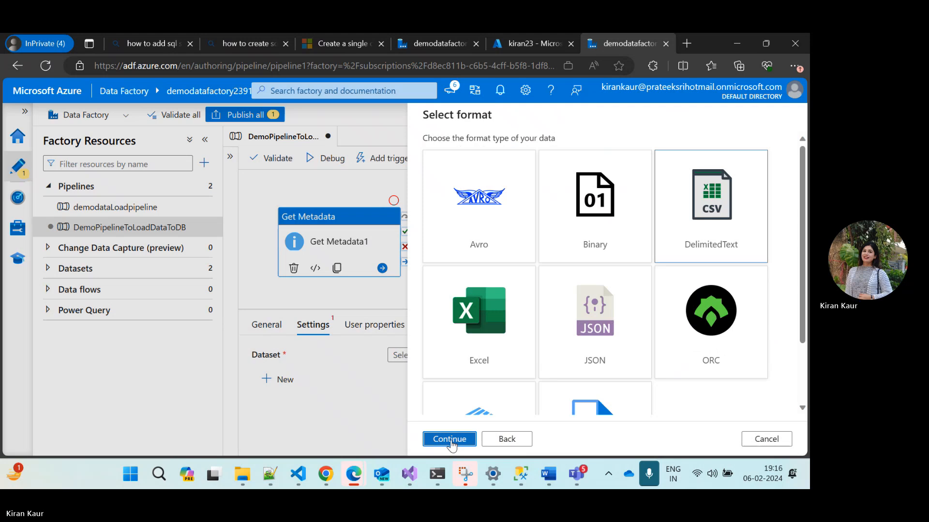
{"action": "left_click", "coordinate": [449, 439]}
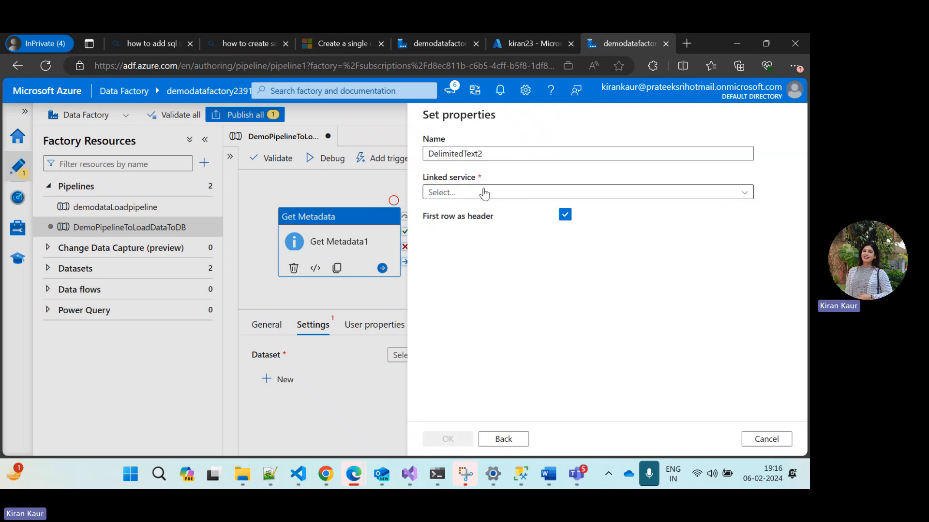
Create the DelimitedText2 dataset with linked service AzureBlobStorage1 and the blob container's raw folder as file path
{"action": "left_click", "coordinate": [454, 194]}
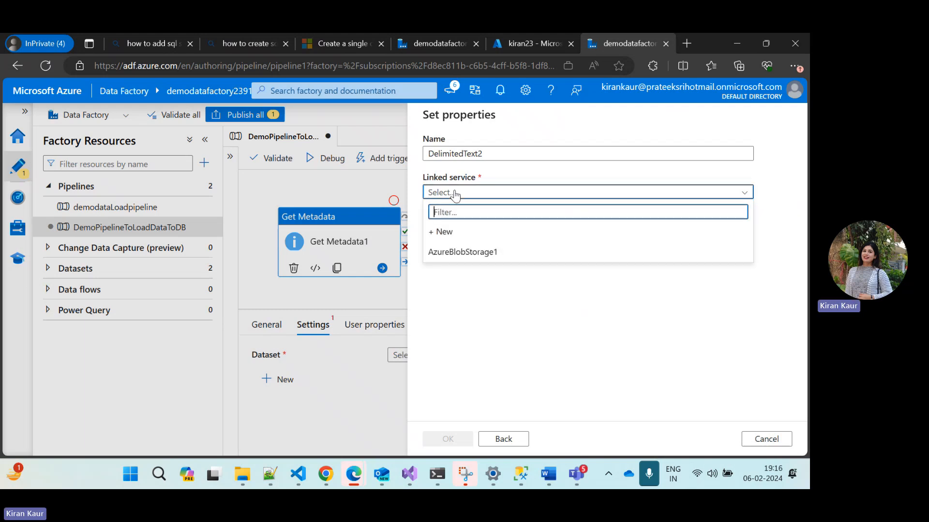
{"action": "left_click", "coordinate": [454, 253]}
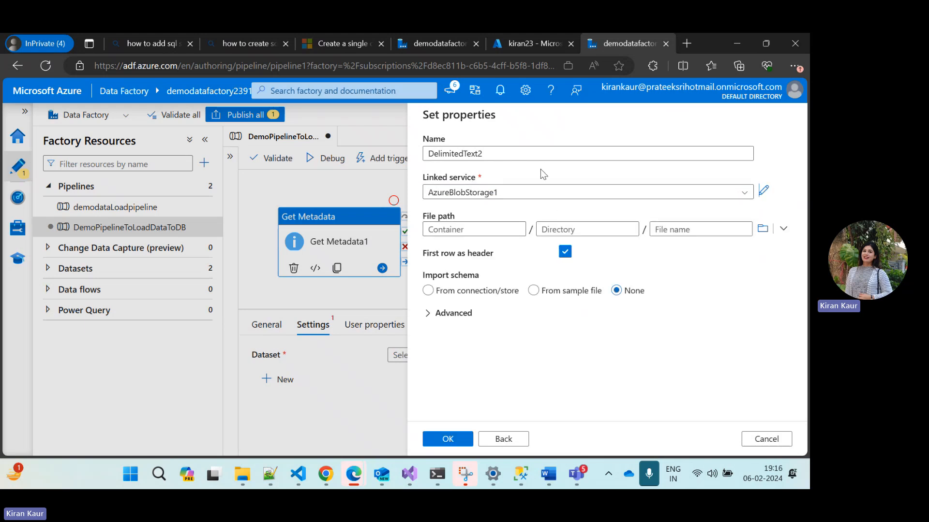
{"action": "left_click", "coordinate": [762, 228]}
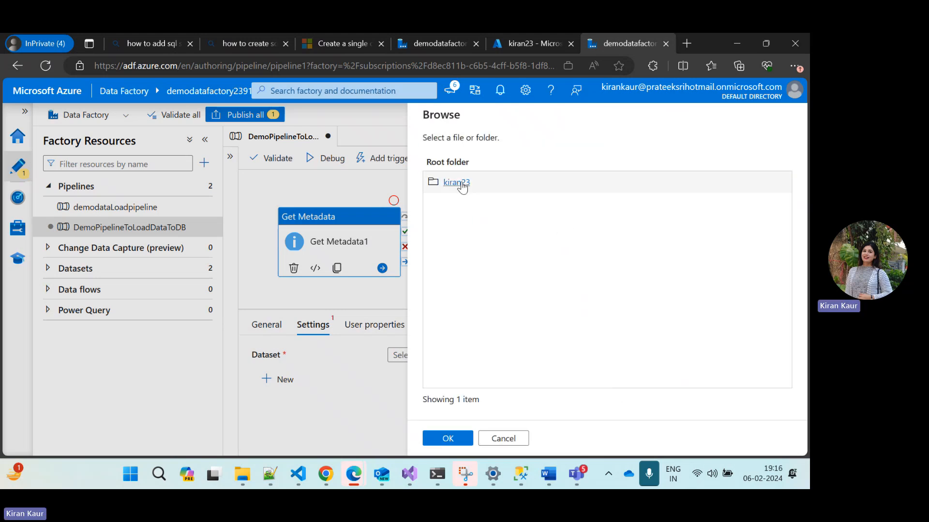
{"action": "left_click", "coordinate": [461, 184]}
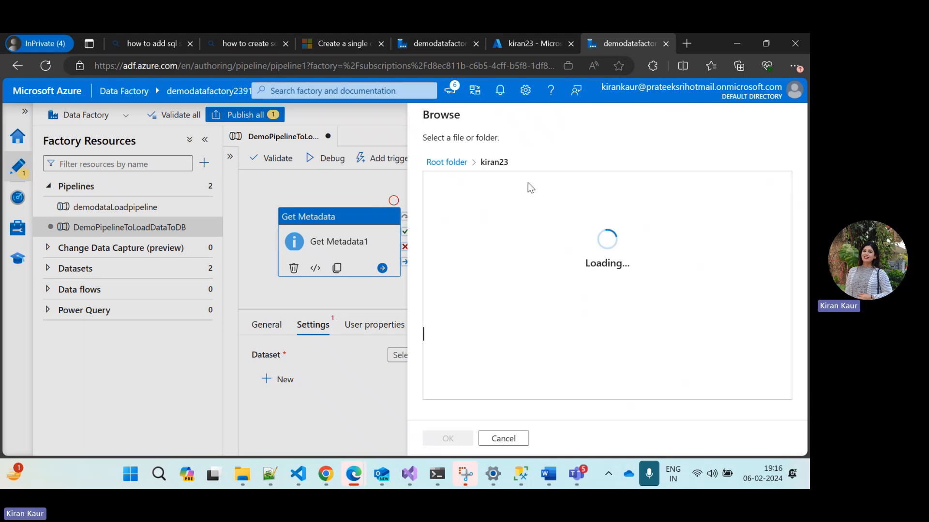
{"action": "left_click", "coordinate": [442, 190]}
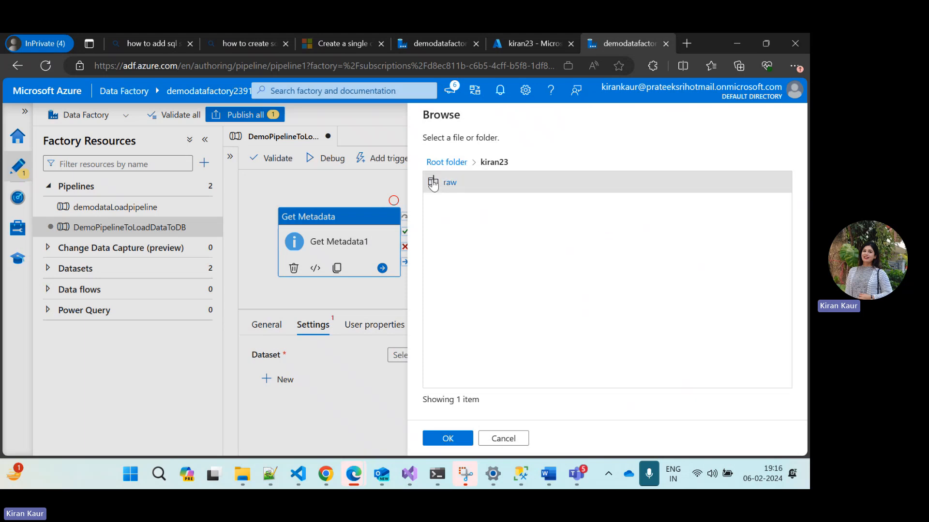
{"action": "left_click", "coordinate": [448, 439]}
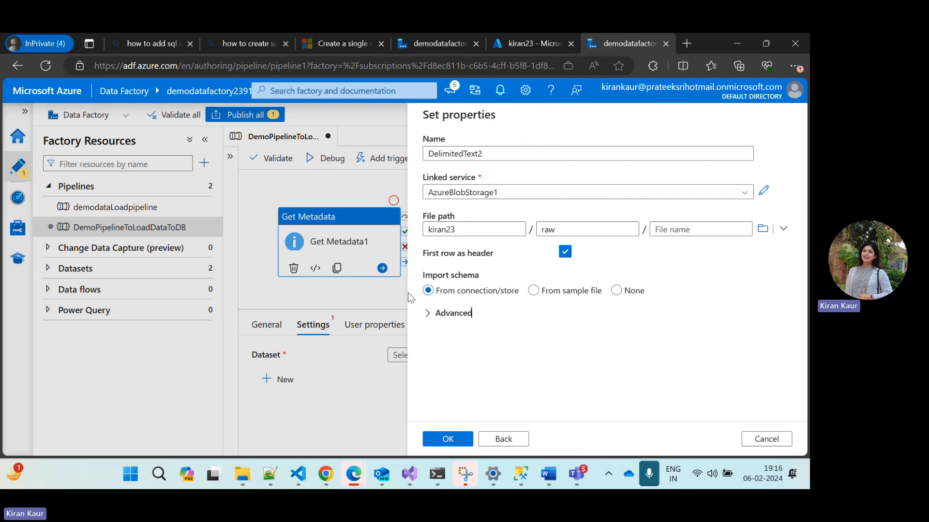
{"action": "left_click", "coordinate": [453, 442]}
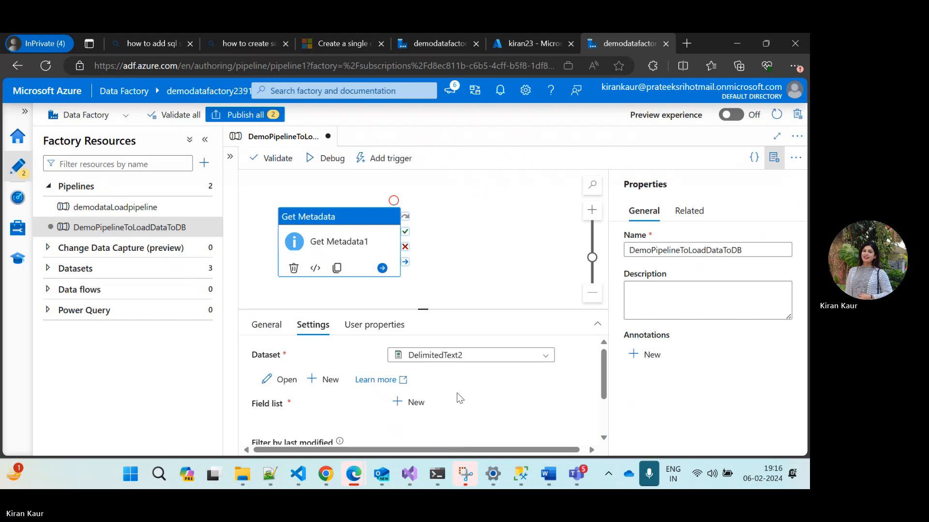
Add an Exists argument to the field list of the Get Metadata activity
{"action": "scroll", "coordinate": [457, 393], "scroll_direction": "down", "scroll_amount": 2}
{"action": "scroll", "coordinate": [457, 393], "scroll_direction": "up", "scroll_amount": 2}
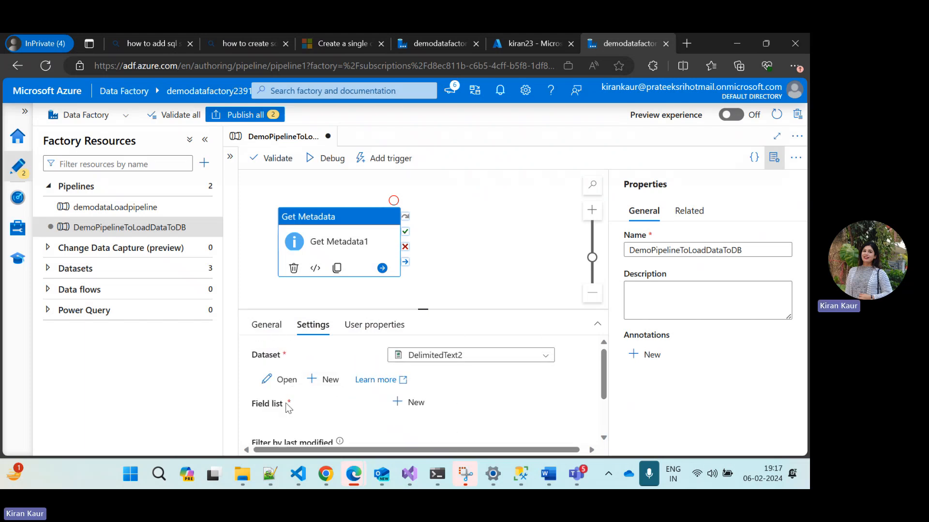
{"action": "left_click", "coordinate": [413, 409]}
{"action": "scroll", "coordinate": [471, 397], "scroll_direction": "down", "scroll_amount": 2}
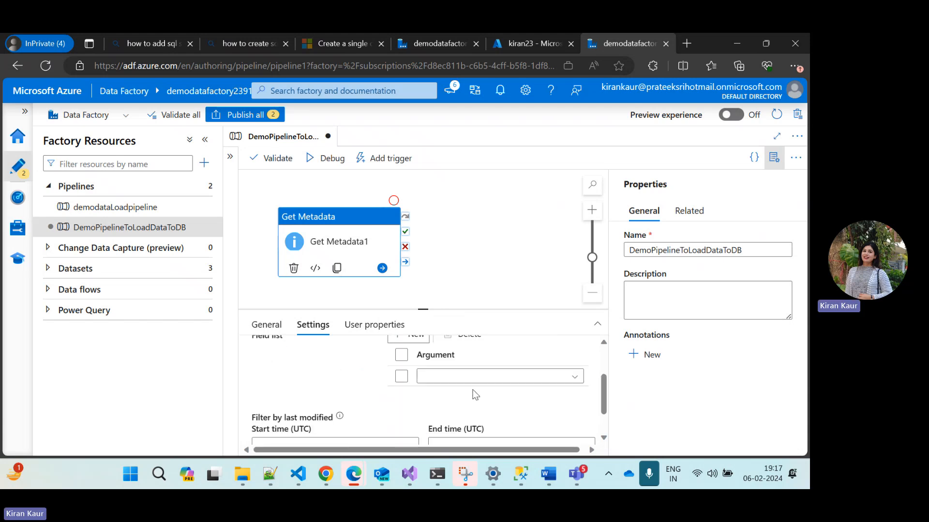
{"action": "left_click", "coordinate": [443, 379]}
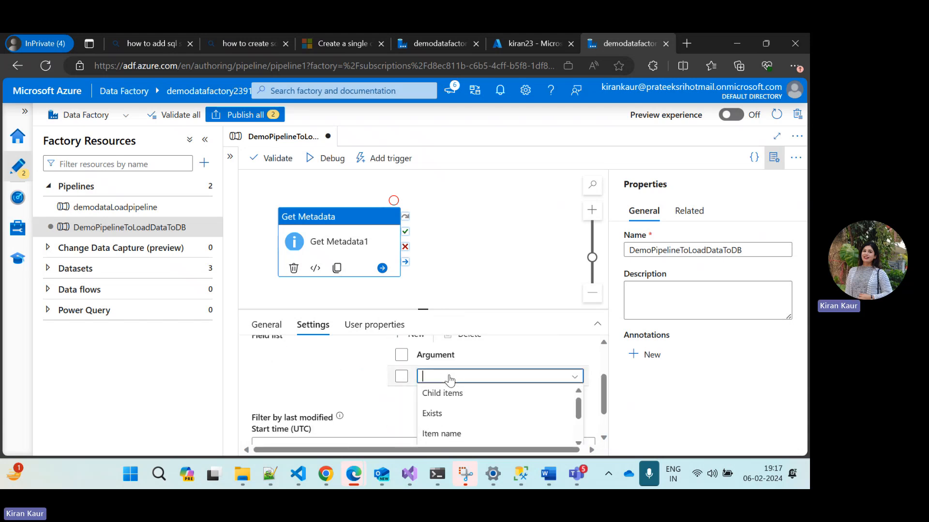
{"action": "left_click", "coordinate": [454, 416]}
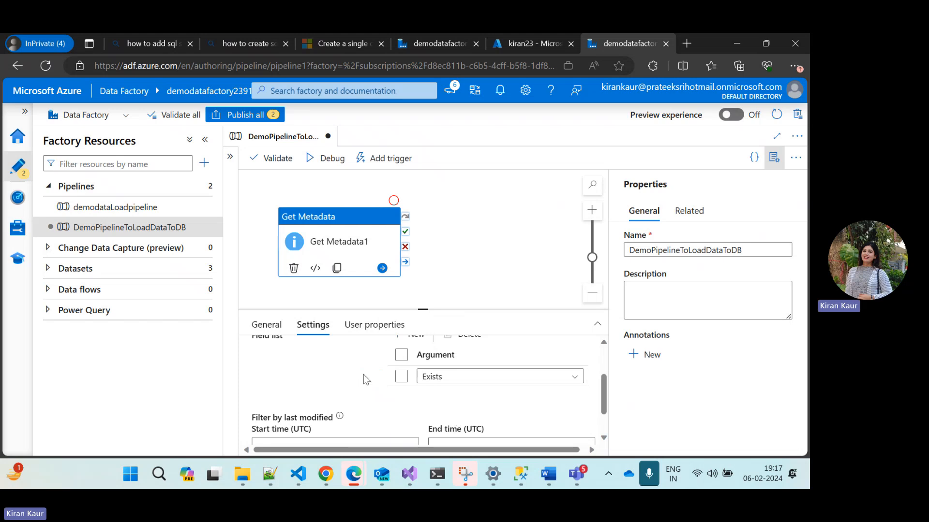
{"action": "scroll", "coordinate": [364, 375], "scroll_direction": "up", "scroll_amount": 1}
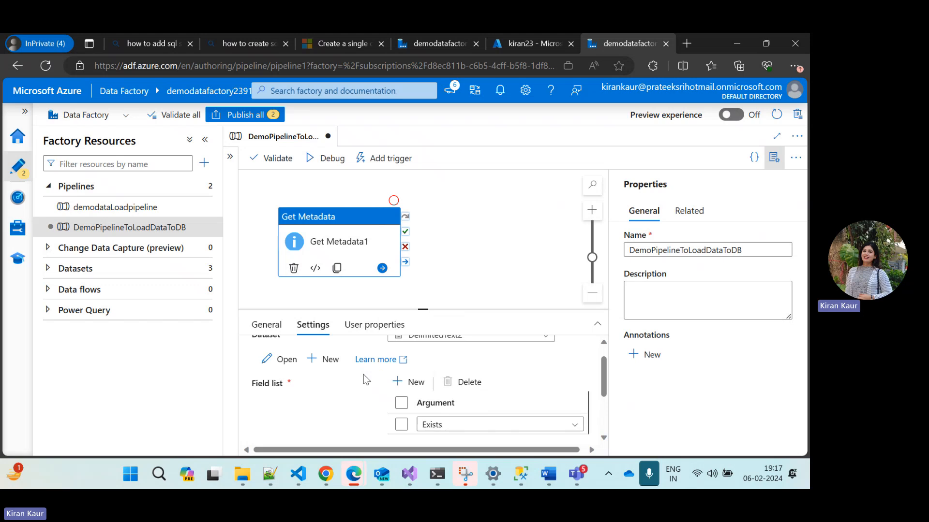
{"action": "scroll", "coordinate": [364, 374], "scroll_direction": "down", "scroll_amount": 1}
{"action": "scroll", "coordinate": [342, 373], "scroll_direction": "up", "scroll_amount": 1}
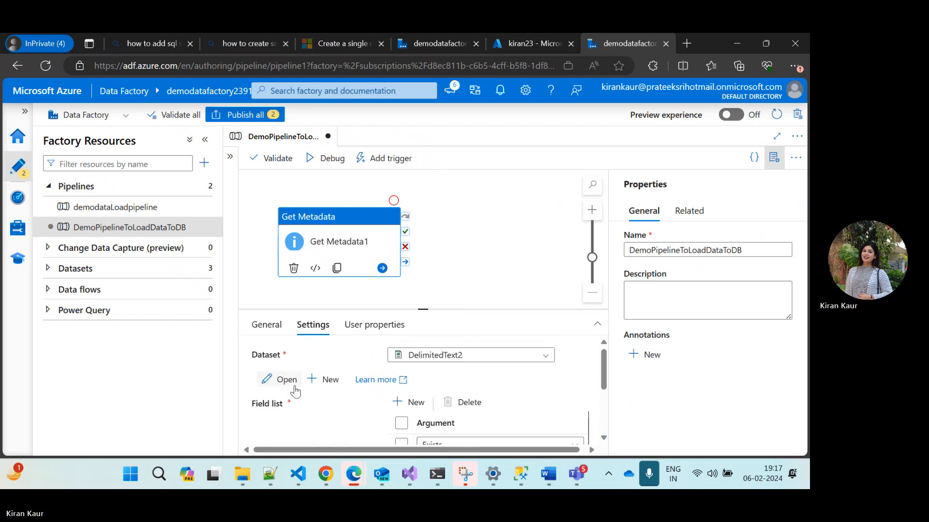
Check the Get Metadata activity's user properties and the DelimitedText2 dataset's connection settings, and return to the pipeline
{"action": "left_click", "coordinate": [371, 329]}
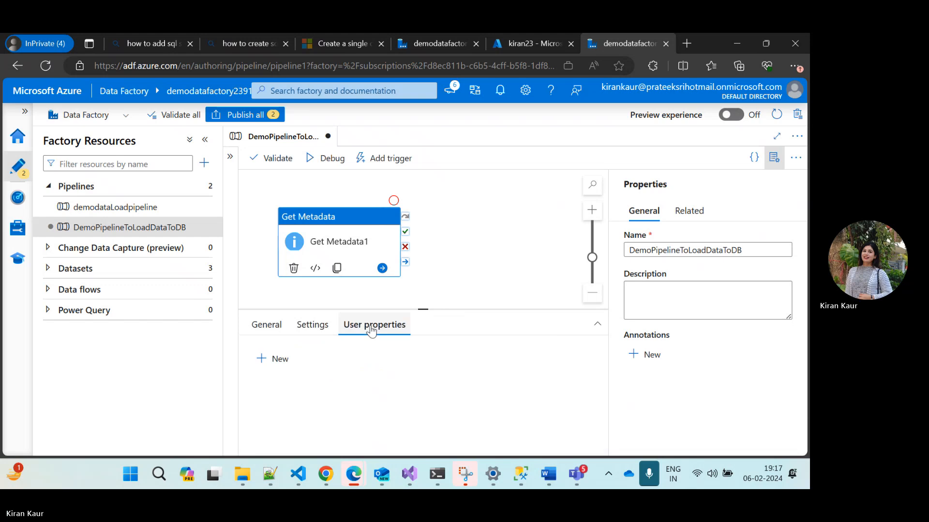
{"action": "left_click", "coordinate": [314, 326]}
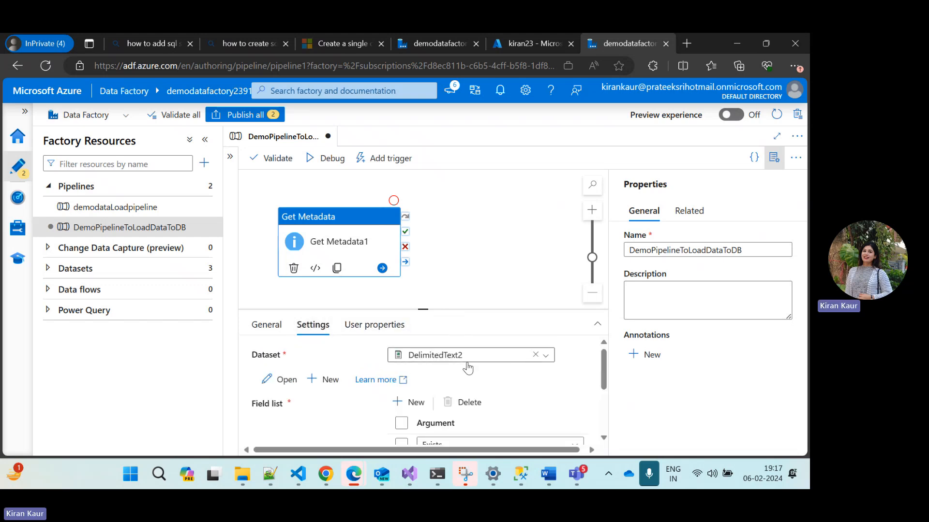
{"action": "left_click", "coordinate": [286, 380]}
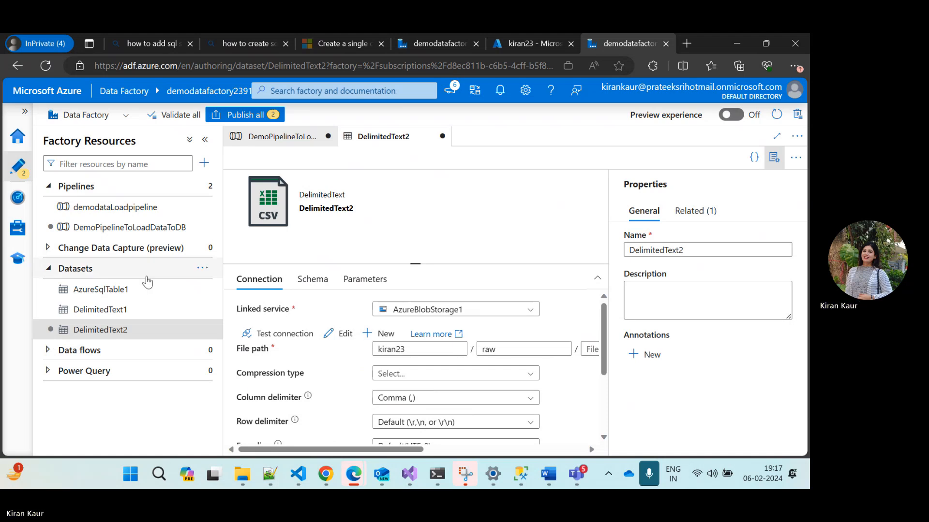
{"action": "left_click", "coordinate": [110, 233]}
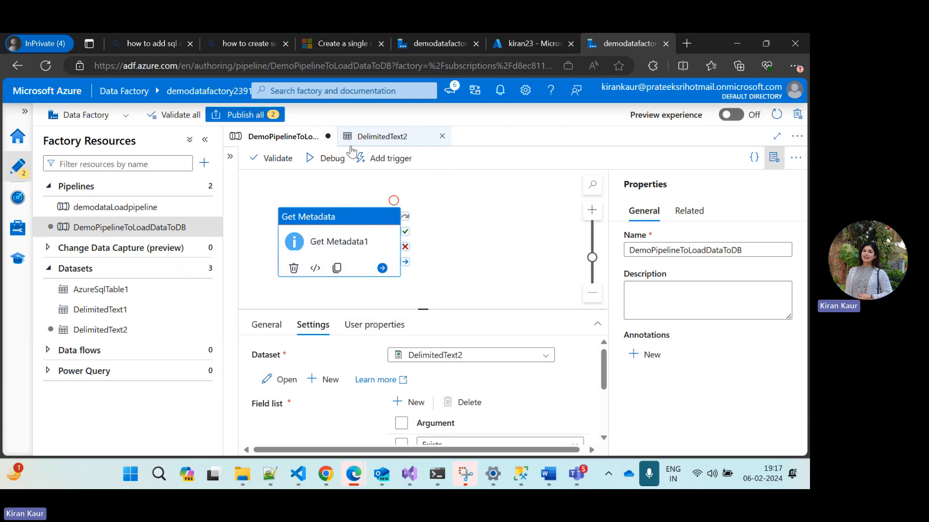
Validate all factory resources and publish the new pipeline and the DelimitedText2 dataset
{"action": "left_click", "coordinate": [177, 117]}
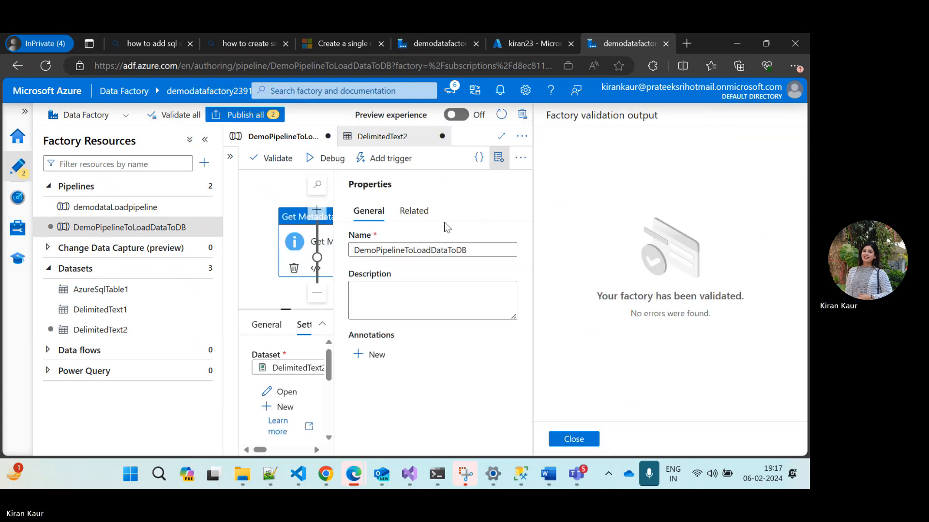
{"action": "left_click", "coordinate": [574, 441]}
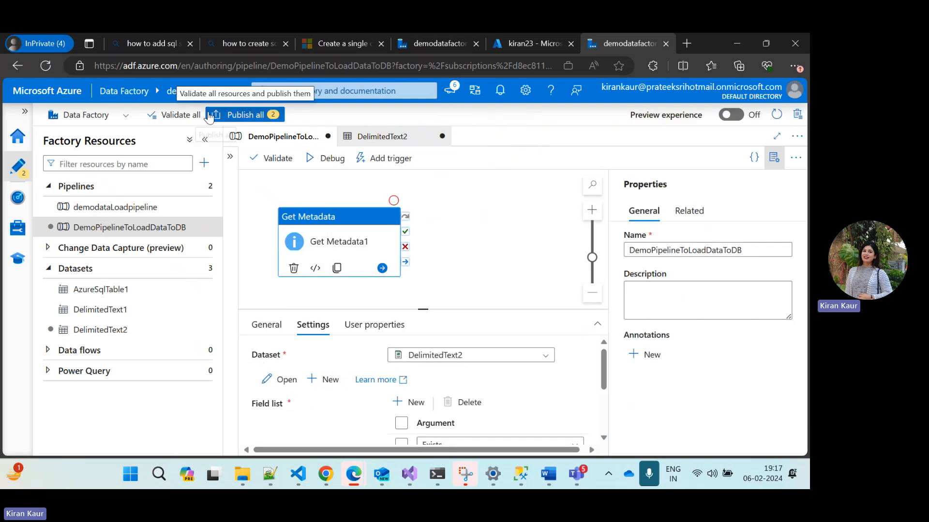
{"action": "left_click", "coordinate": [242, 117]}
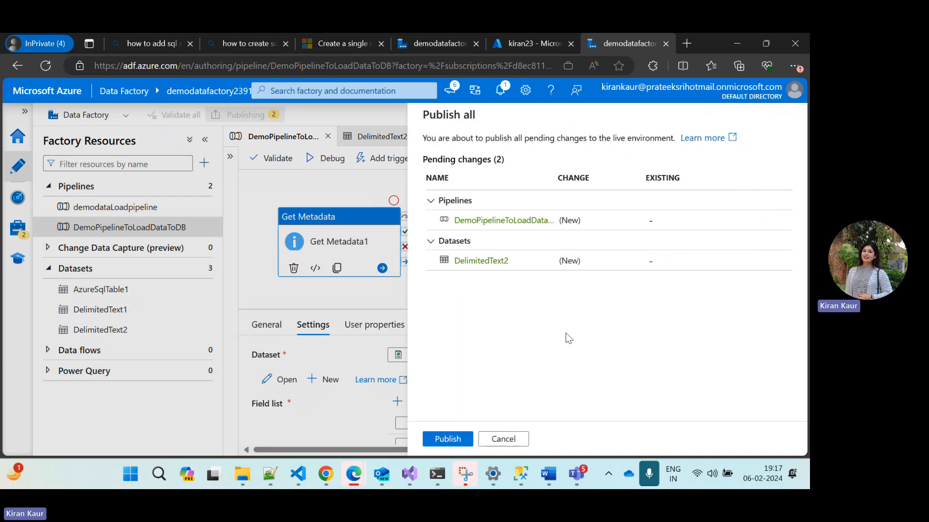
{"action": "left_click", "coordinate": [448, 439]}
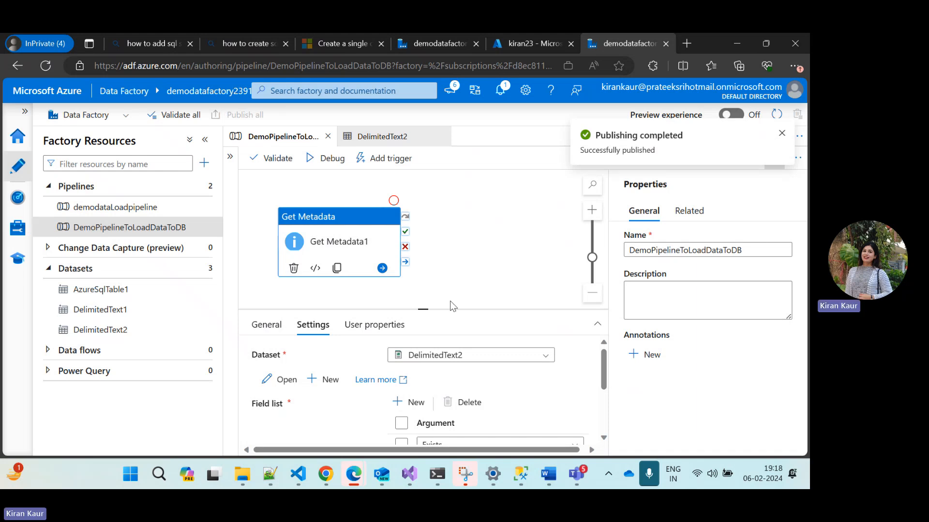
Run the pipeline in debug mode and open the output of the Get Metadata1 activity run
{"action": "left_click", "coordinate": [325, 162]}
{"action": "left_click", "coordinate": [412, 295]}
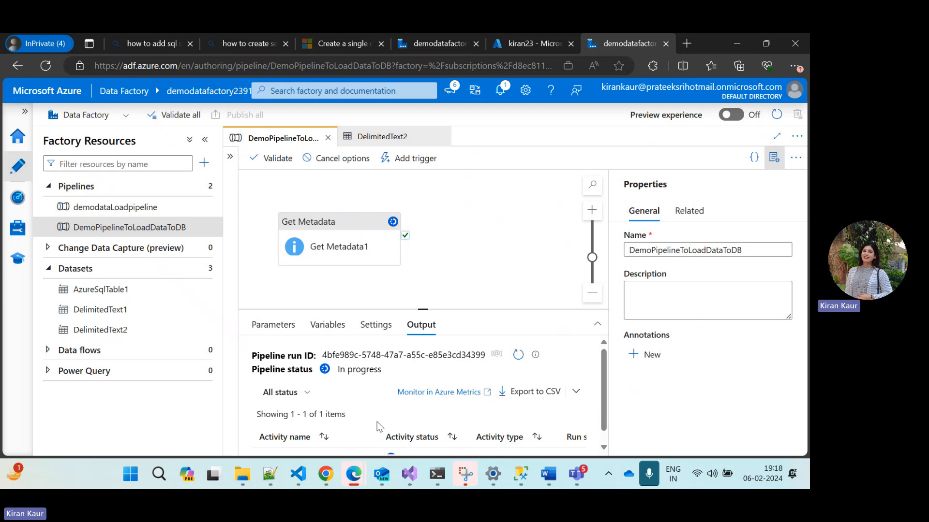
{"action": "scroll", "coordinate": [376, 427], "scroll_direction": "down", "scroll_amount": 1}
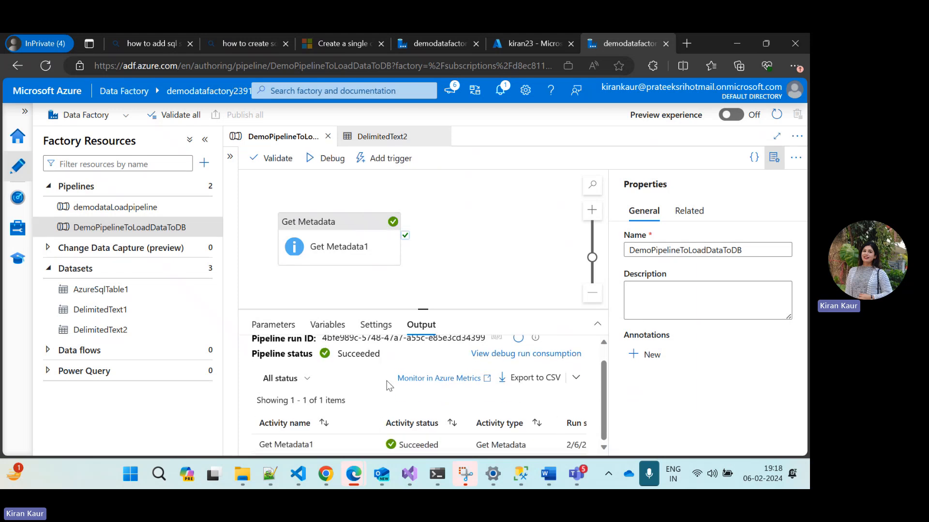
{"action": "scroll", "coordinate": [359, 385], "scroll_direction": "down", "scroll_amount": 1}
{"action": "mouse_move", "coordinate": [307, 450]}
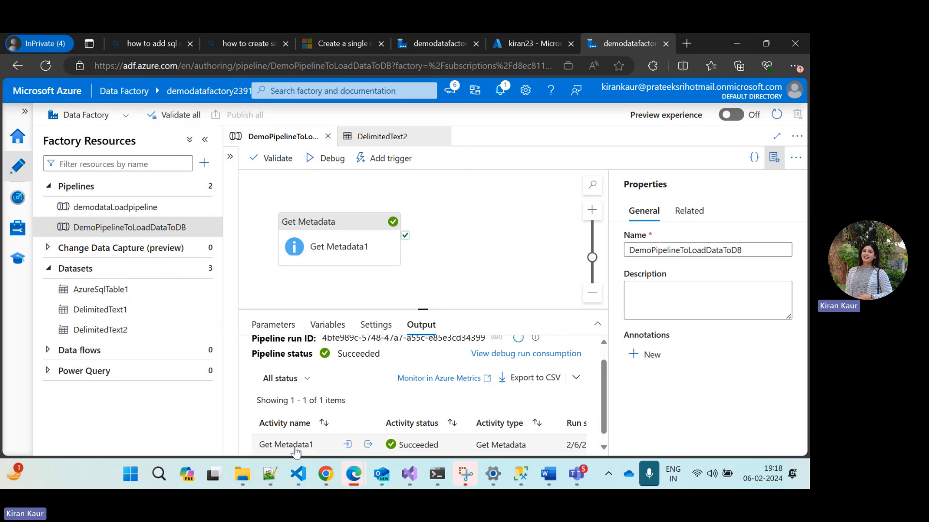
{"action": "left_click_drag", "start_coordinate": [424, 308], "coordinate": [421, 227]}
{"action": "mouse_move", "coordinate": [272, 386]}
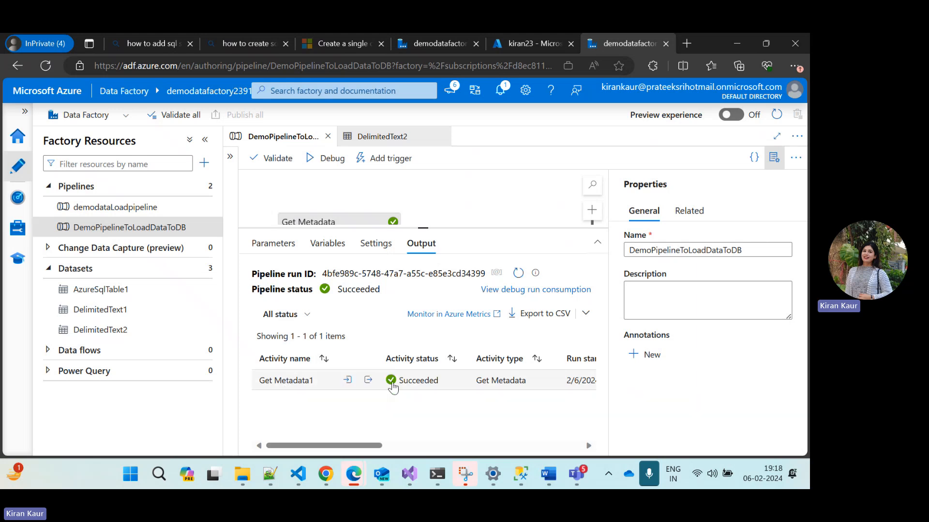
{"action": "left_click", "coordinate": [370, 385]}
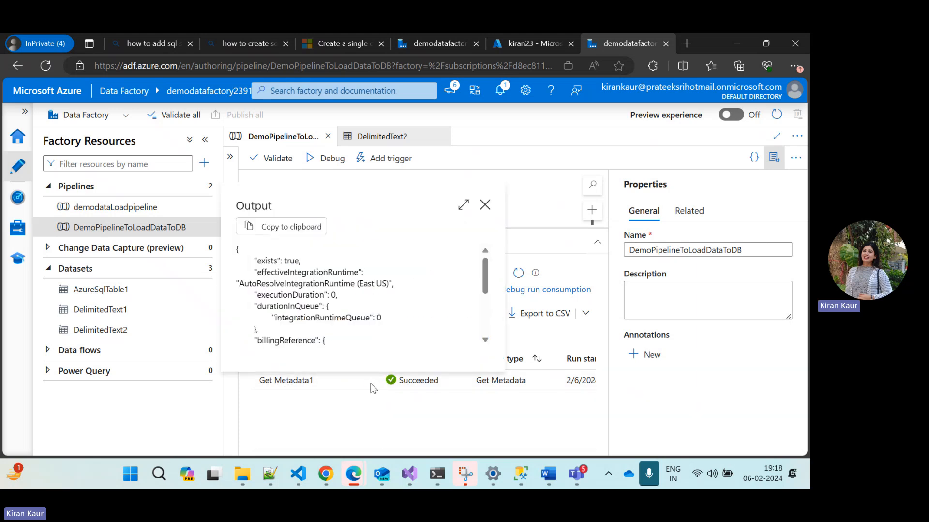
Check the exists value in the Get Metadata1 activity output and close the output
{"action": "double_click", "coordinate": [266, 262]}
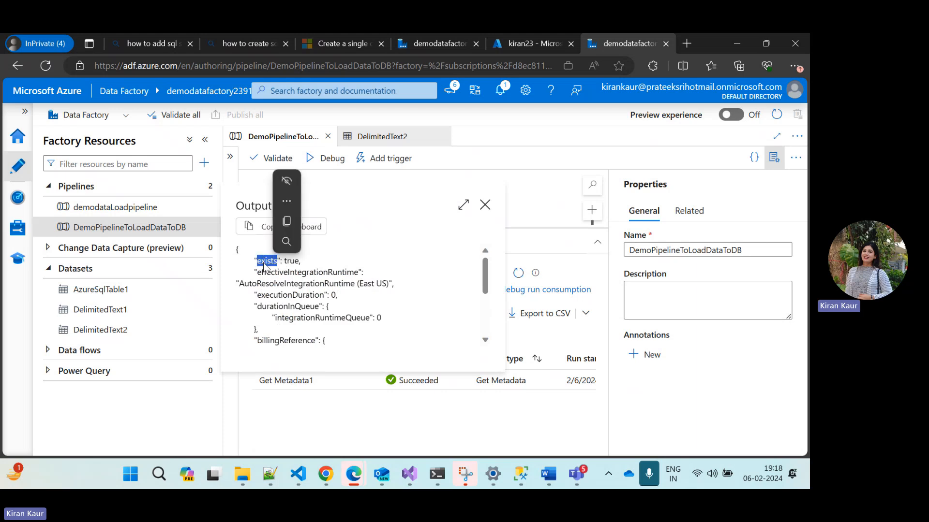
{"action": "left_click", "coordinate": [412, 259]}
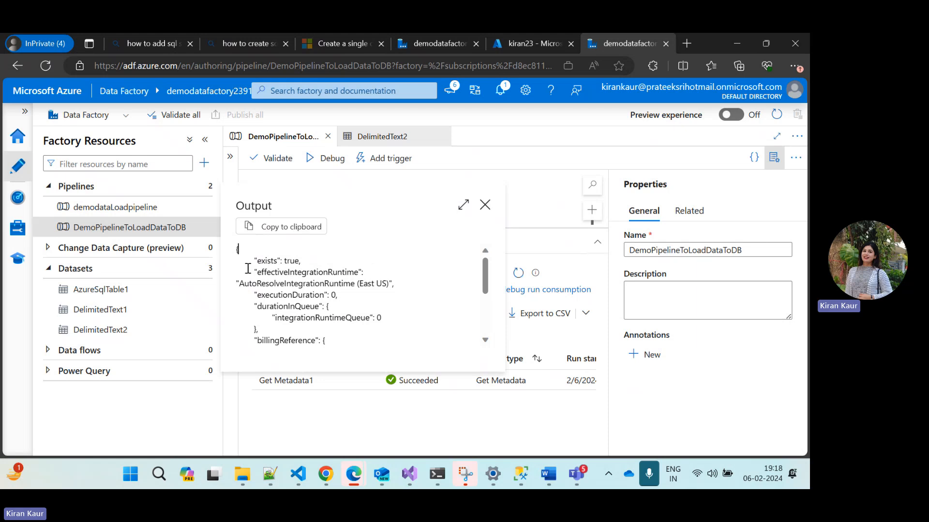
{"action": "left_click", "coordinate": [484, 205]}
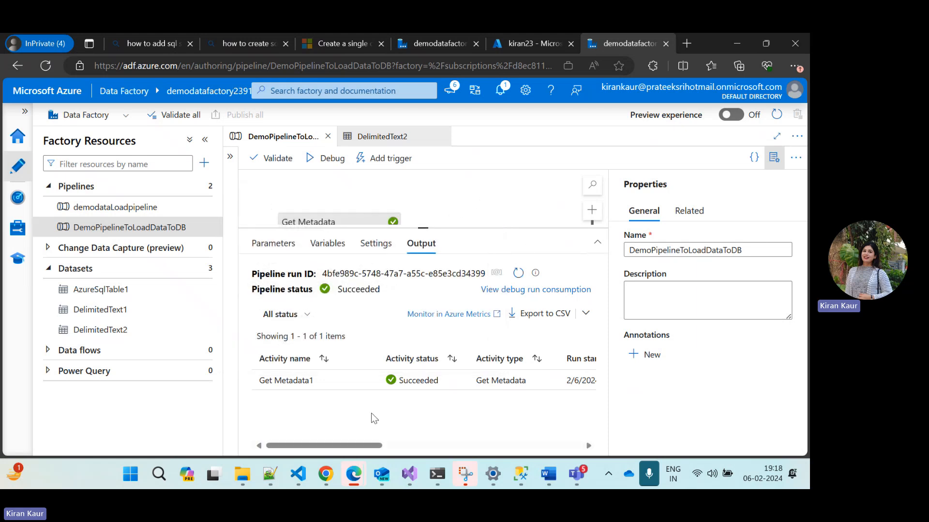
Find the If Condition activity by searching for "if" and add it to the pipeline beside Get Metadata1
{"action": "left_click_drag", "start_coordinate": [422, 227], "coordinate": [429, 300]}
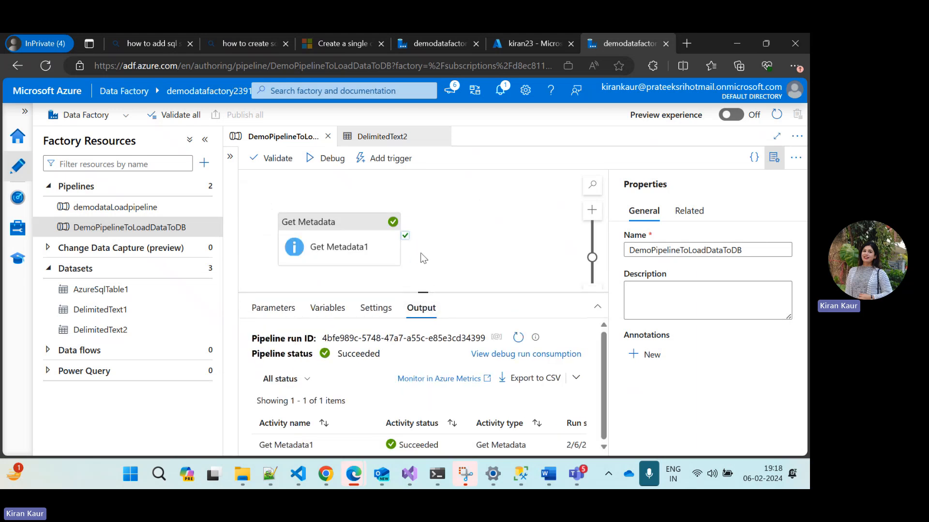
{"action": "mouse_move", "coordinate": [384, 240]}
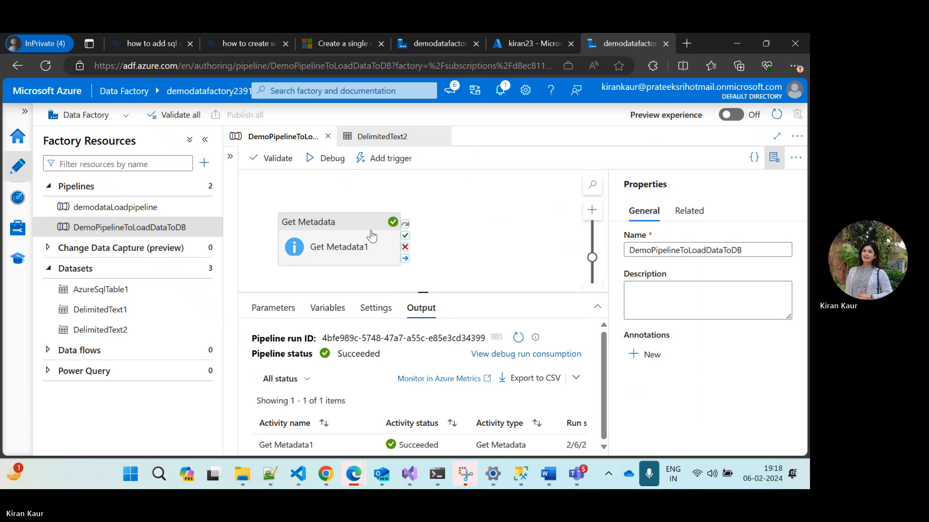
{"action": "left_click", "coordinate": [325, 247]}
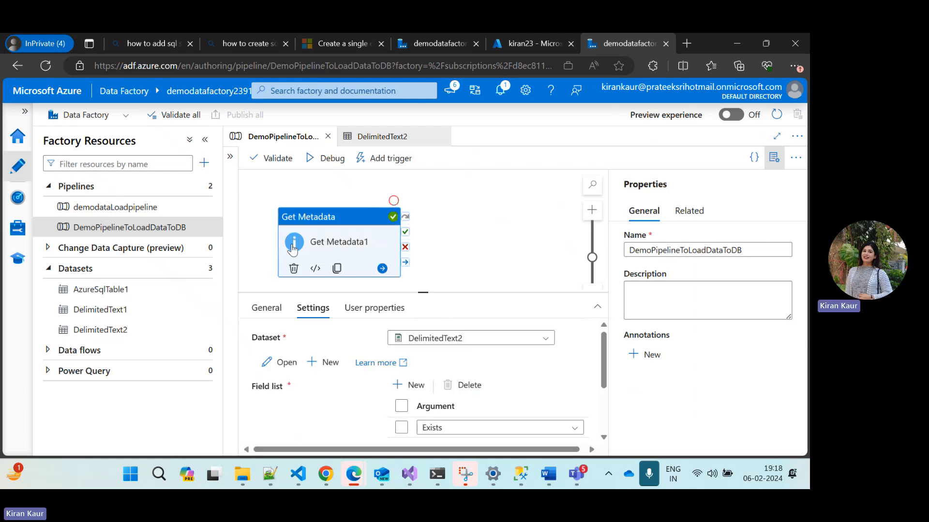
{"action": "left_click", "coordinate": [231, 157]}
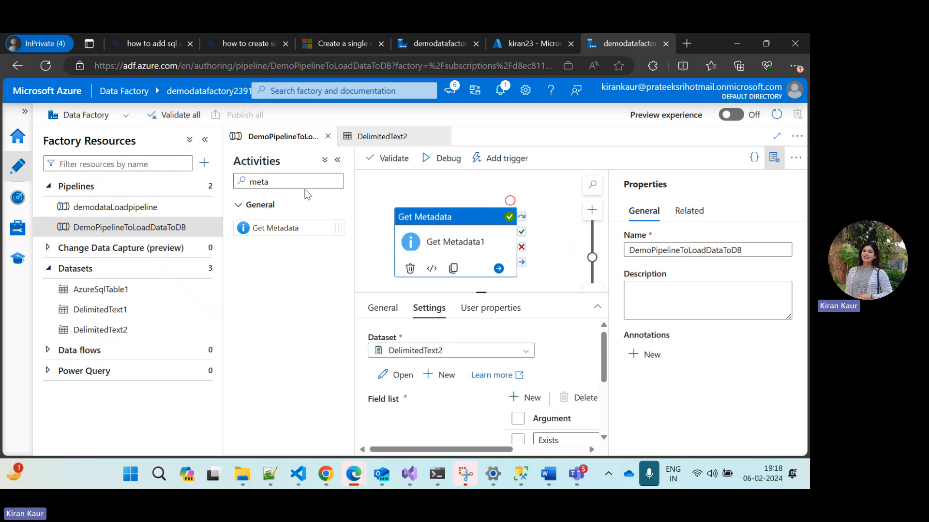
{"action": "left_click", "coordinate": [285, 181]}
{"action": "key", "text": "BackSpace"}
{"action": "key", "text": "BackSpace"}
{"action": "key", "text": "BackSpace"}
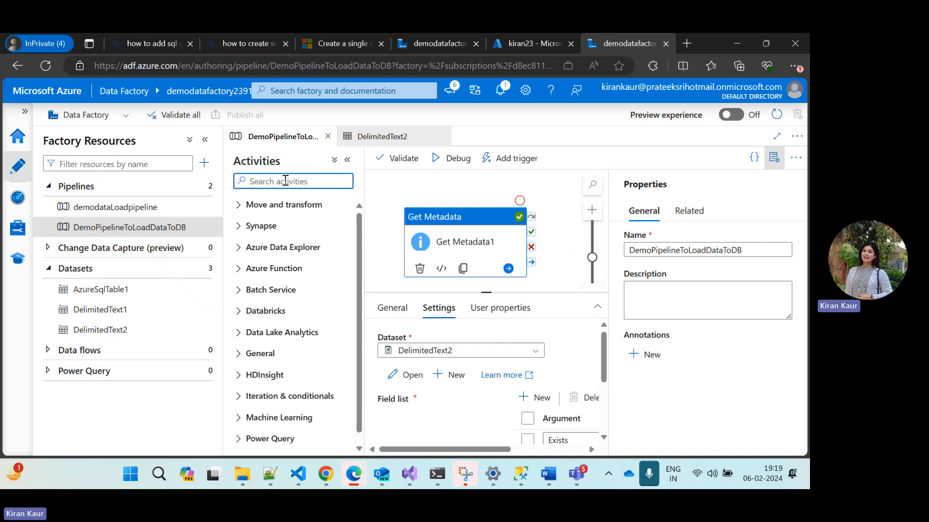
{"action": "type", "text": "if"}
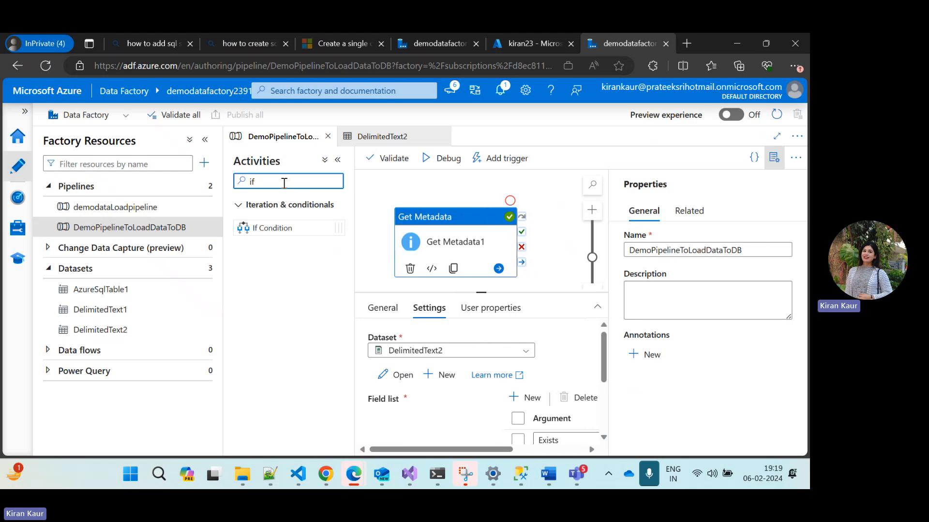
{"action": "left_click_drag", "start_coordinate": [264, 228], "coordinate": [546, 242]}
{"action": "left_click", "coordinate": [338, 159]}
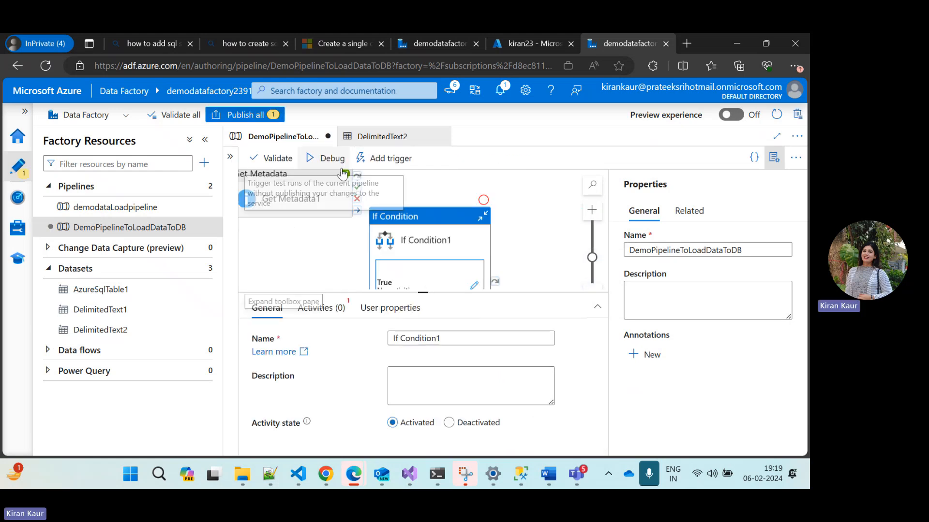
Reposition the If Condition activity further from Get Metadata1 and look over its True and False branches
{"action": "left_click_drag", "start_coordinate": [424, 292], "coordinate": [445, 388]}
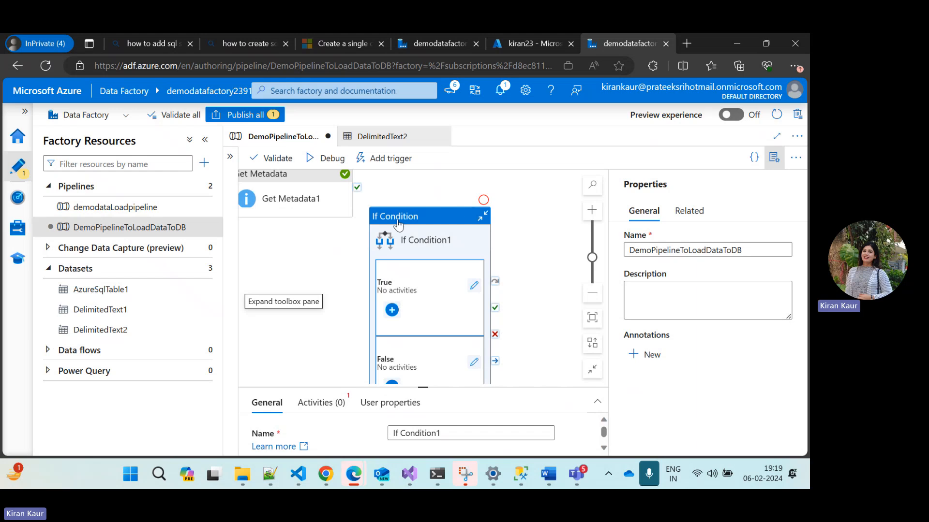
{"action": "left_click_drag", "start_coordinate": [398, 216], "coordinate": [436, 193]}
{"action": "scroll", "coordinate": [354, 280], "scroll_direction": "up", "scroll_amount": 1}
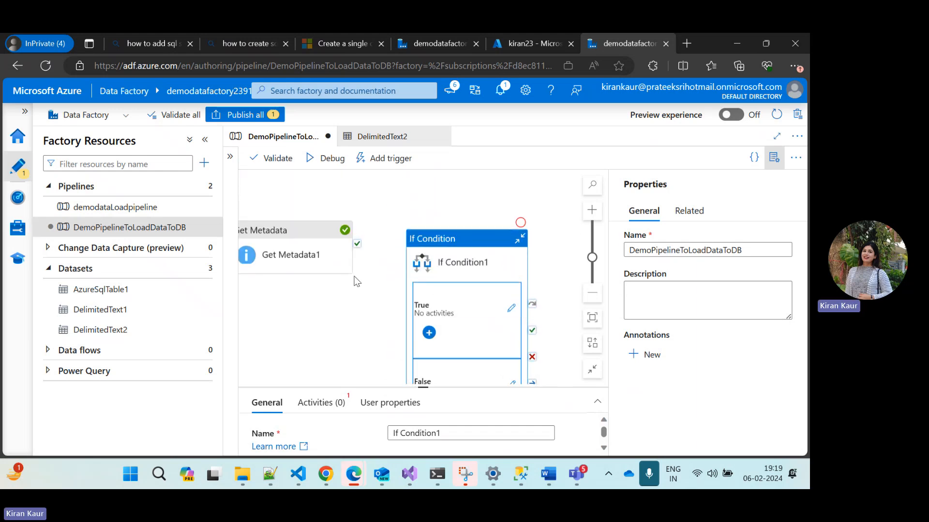
{"action": "scroll", "coordinate": [355, 280], "scroll_direction": "left", "scroll_amount": 1}
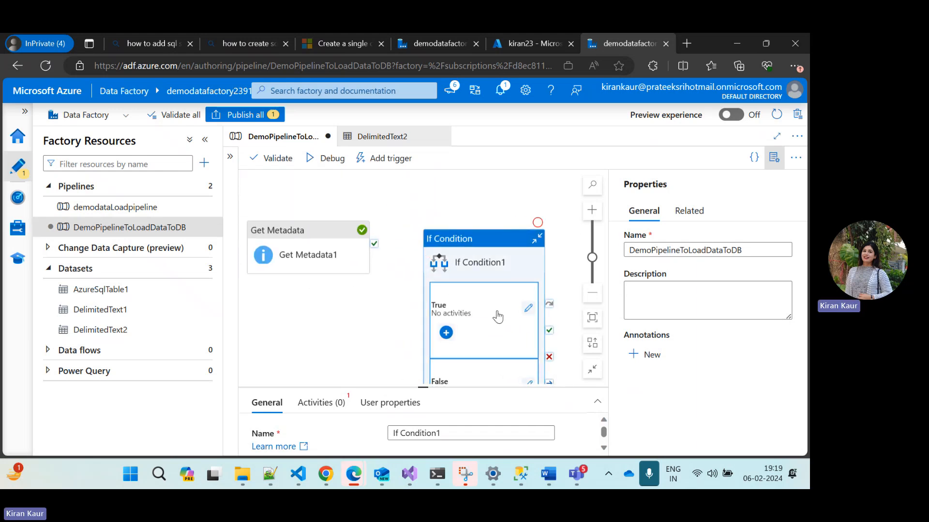
{"action": "scroll", "coordinate": [497, 311], "scroll_direction": "down", "scroll_amount": 1}
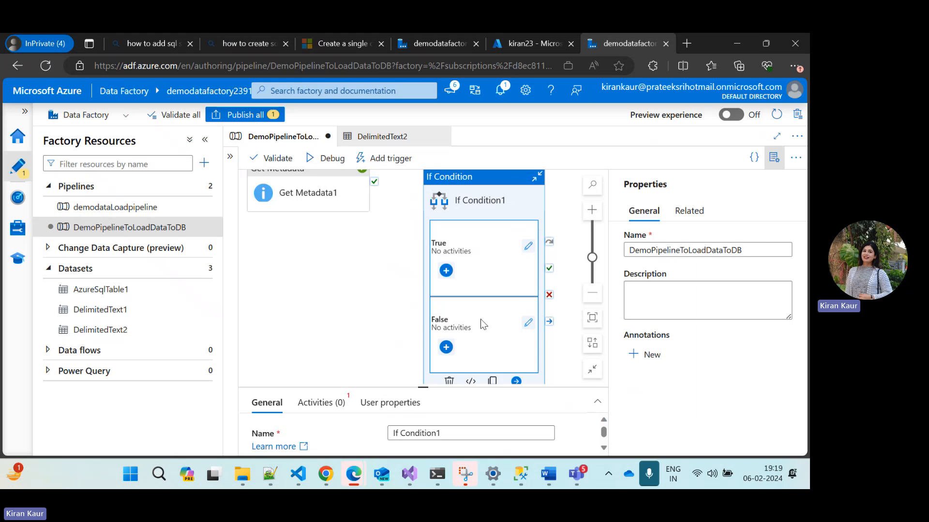
{"action": "left_click_drag", "start_coordinate": [393, 235], "coordinate": [404, 266]}
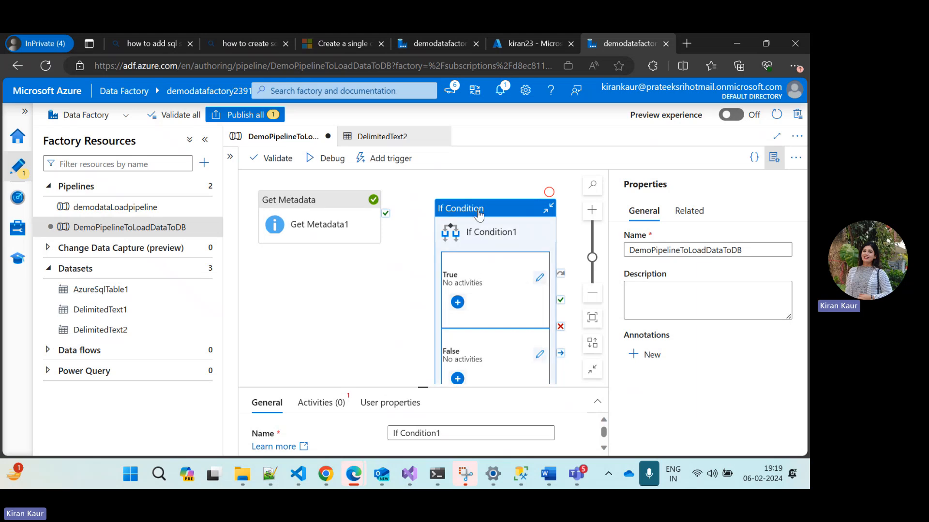
{"action": "scroll", "coordinate": [330, 312], "scroll_direction": "down", "scroll_amount": 1}
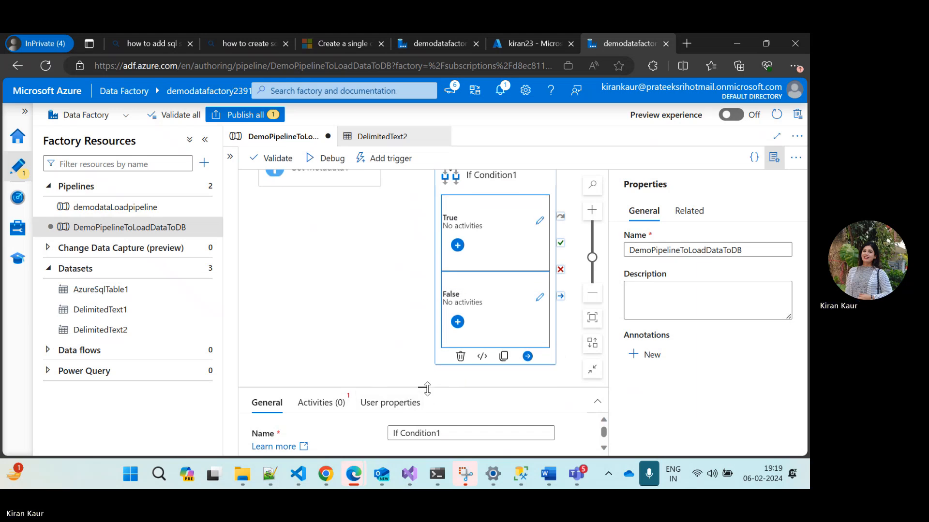
Open the expression builder for the If Condition activity's expression and show the available functions
{"action": "left_click_drag", "start_coordinate": [424, 388], "coordinate": [423, 263]}
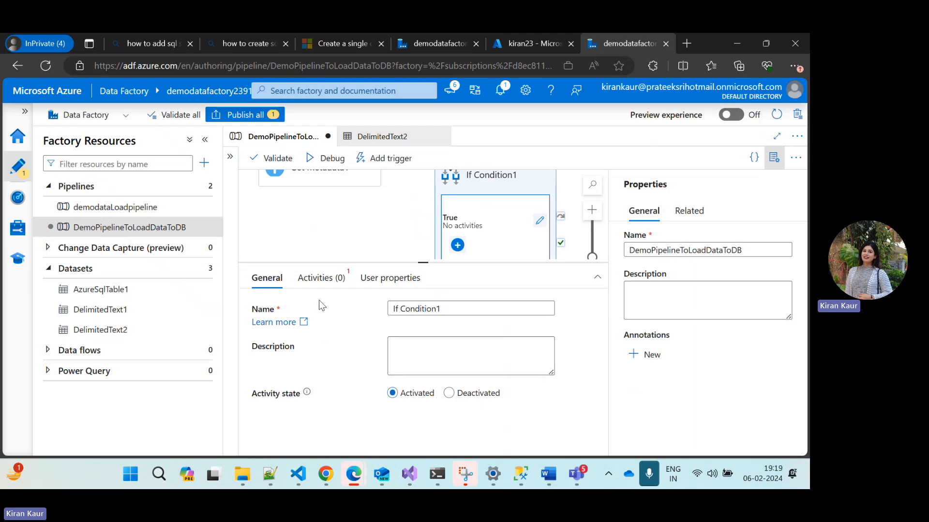
{"action": "left_click", "coordinate": [313, 278]}
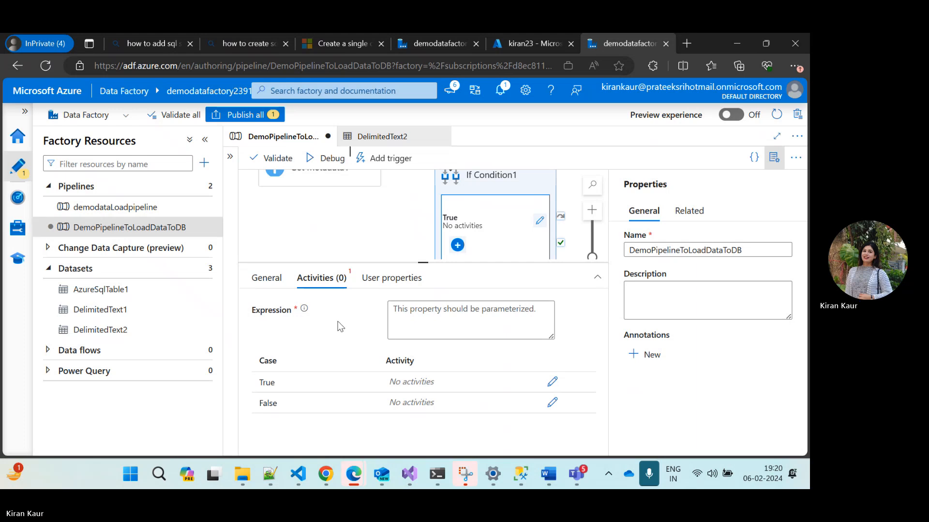
{"action": "left_click", "coordinate": [426, 320]}
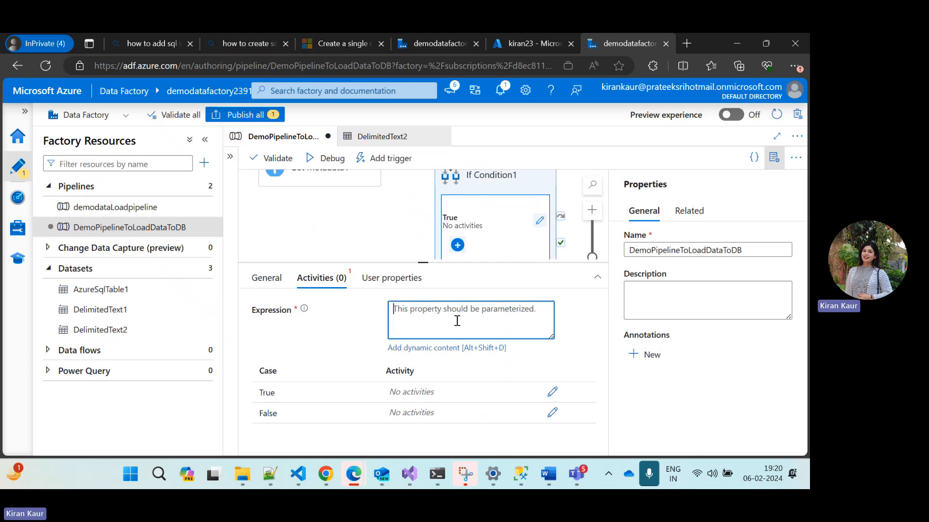
{"action": "left_click", "coordinate": [428, 348]}
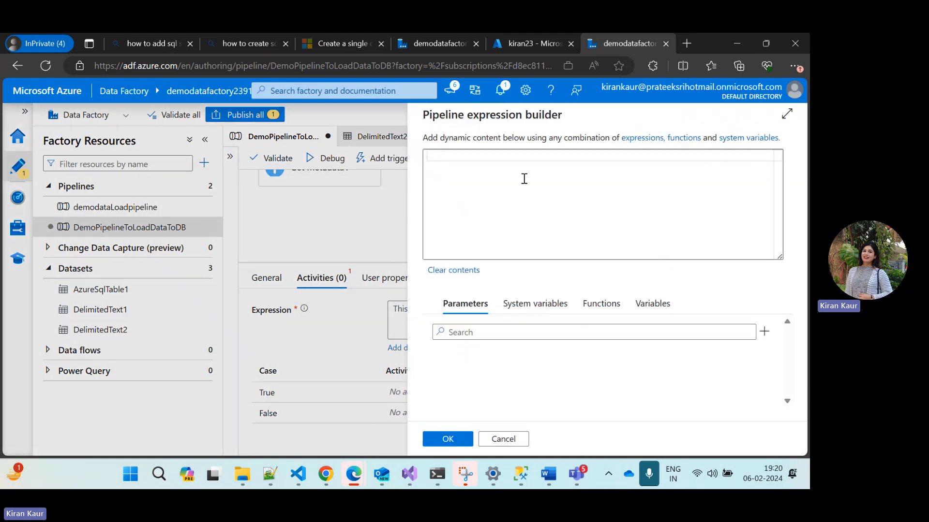
{"action": "left_click", "coordinate": [484, 155]}
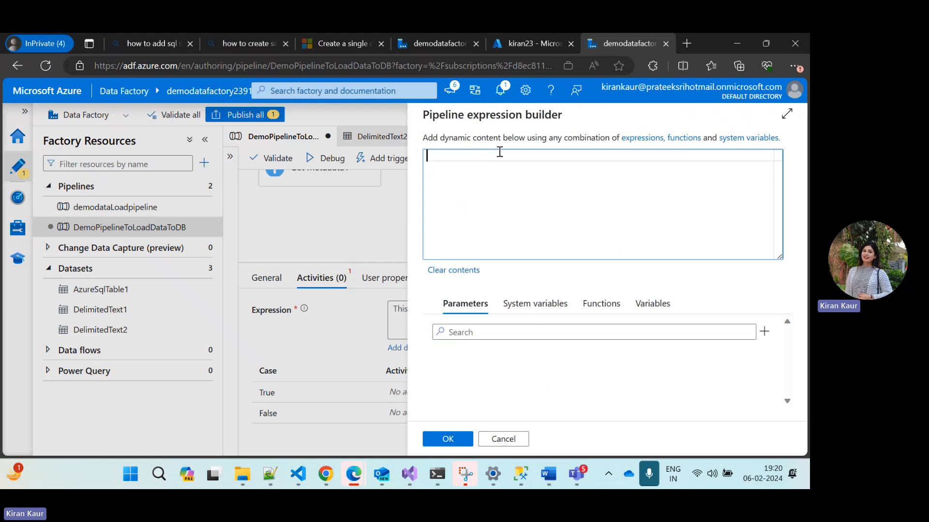
{"action": "left_click", "coordinate": [600, 303]}
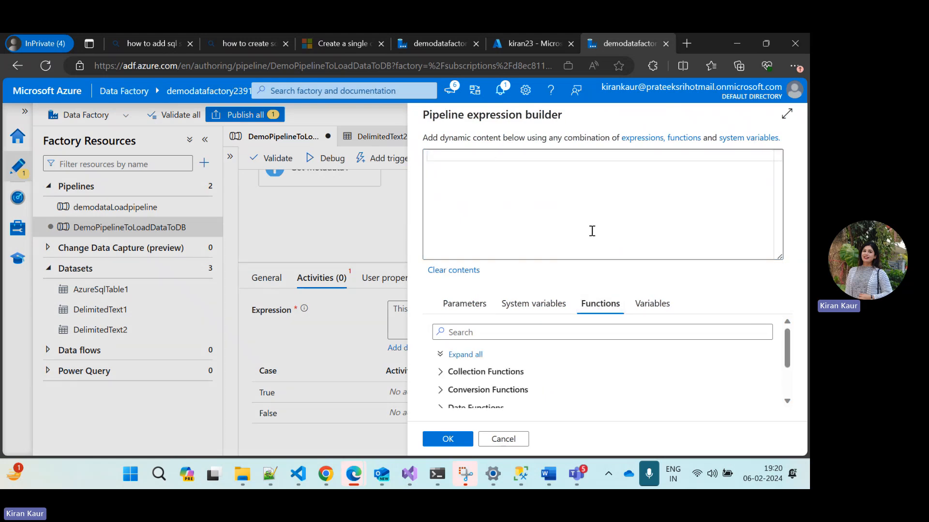
{"action": "left_click", "coordinate": [483, 157]}
{"action": "type", "text": "e"}
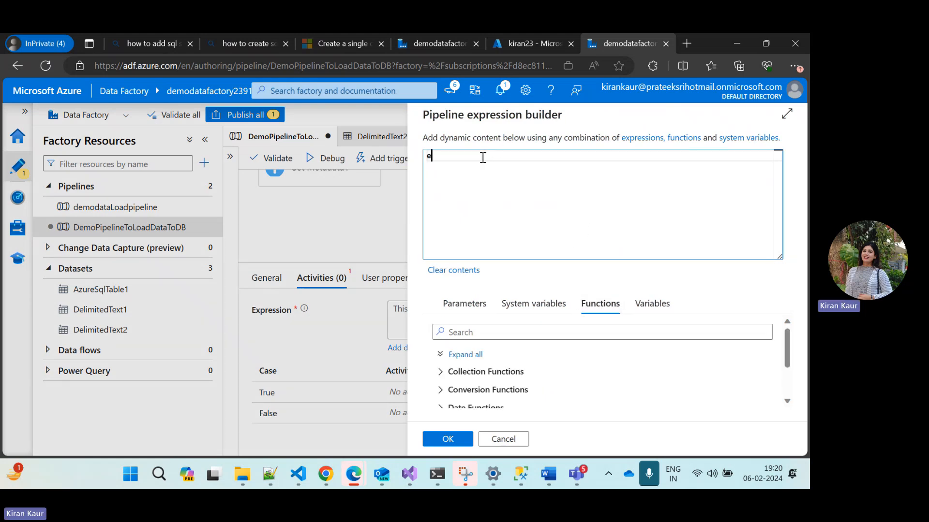
{"action": "type", "text": "qual"}
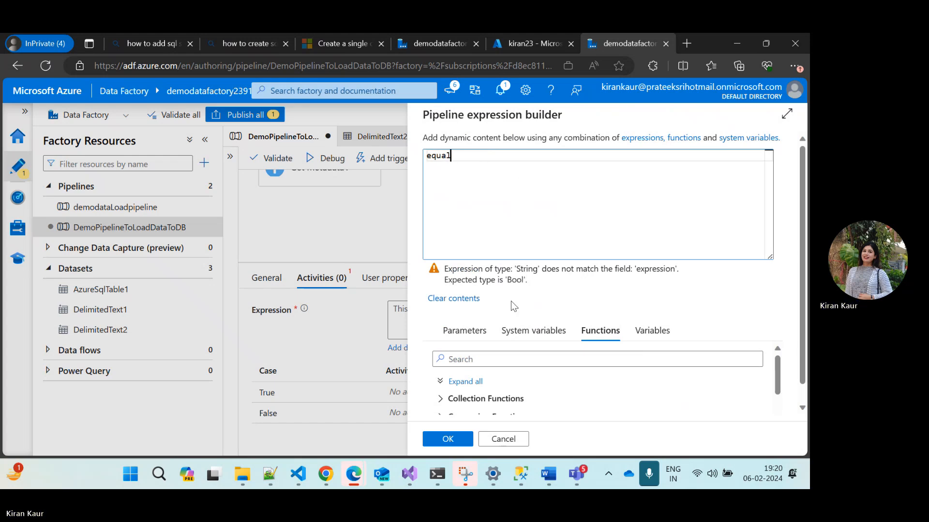
{"action": "scroll", "coordinate": [544, 375], "scroll_direction": "down", "scroll_amount": 3}
{"action": "scroll", "coordinate": [545, 376], "scroll_direction": "up", "scroll_amount": 3}
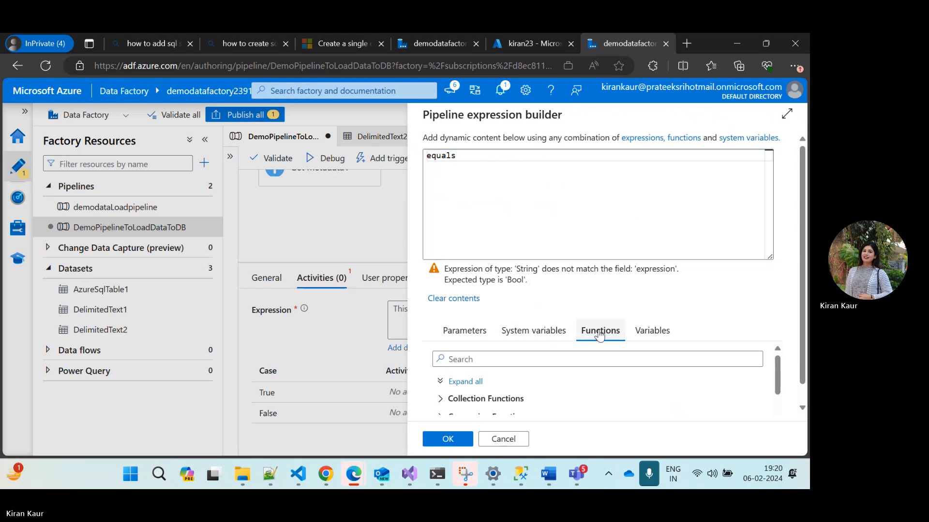
{"action": "left_click", "coordinate": [509, 360]}
{"action": "type", "text": "equal"}
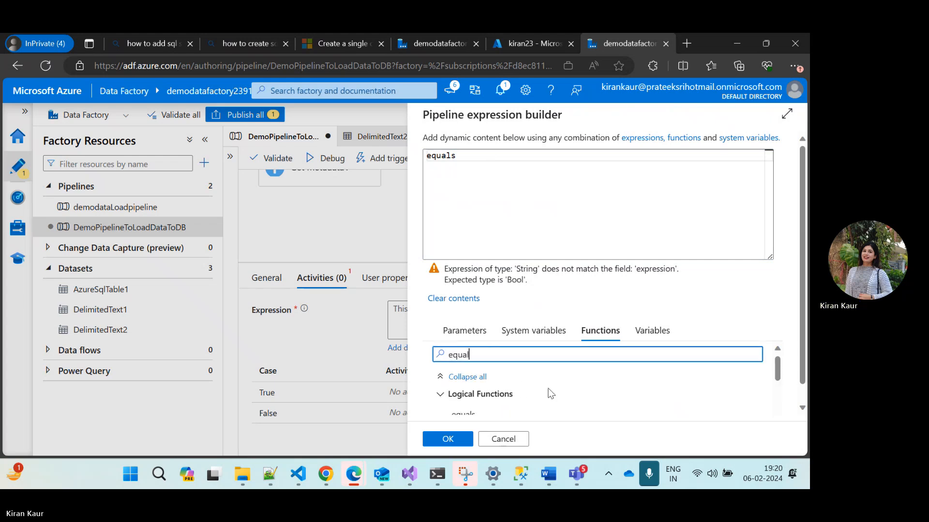
{"action": "scroll", "coordinate": [550, 394], "scroll_direction": "down", "scroll_amount": 2}
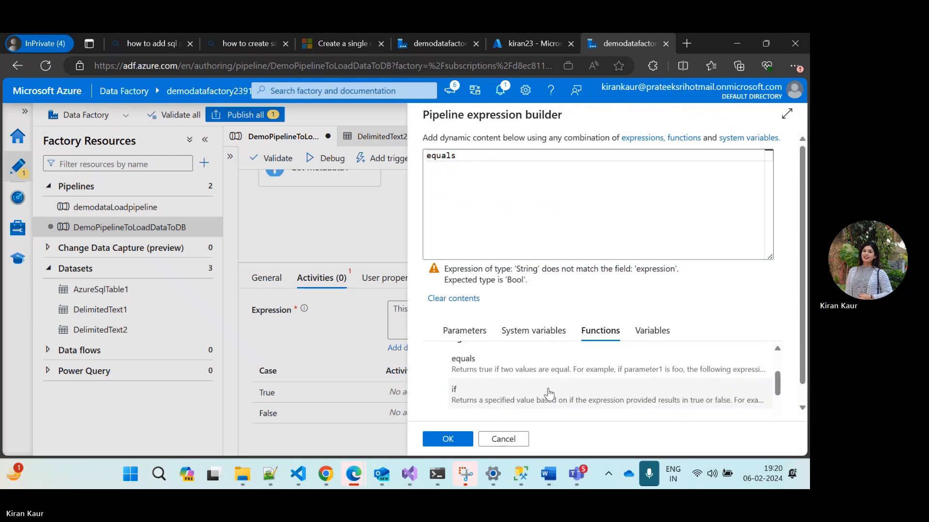
{"action": "left_click", "coordinate": [522, 375]}
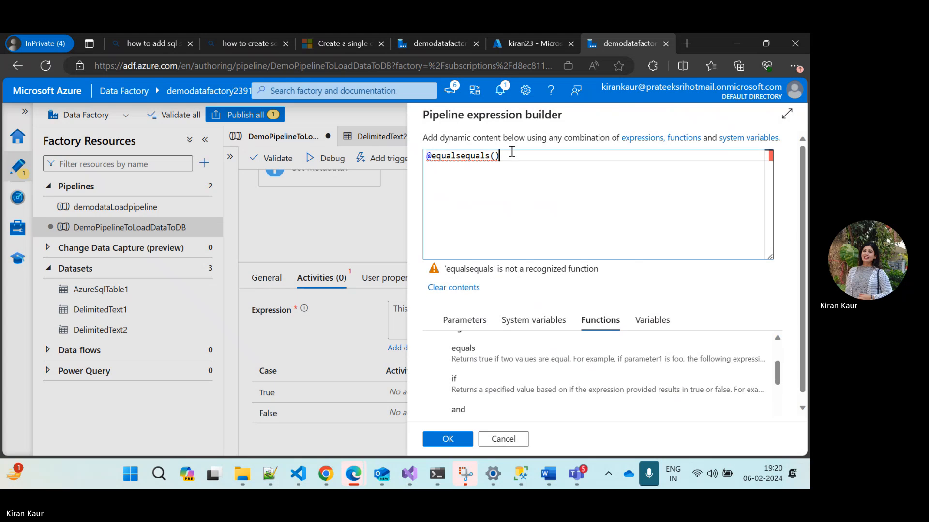
{"action": "key", "text": "Left"}
{"action": "key", "text": "Left"}
{"action": "key", "text": "Left"}
{"action": "key", "text": "Left"}
{"action": "key", "text": "Left"}
{"action": "key", "text": "ctrl+a"}
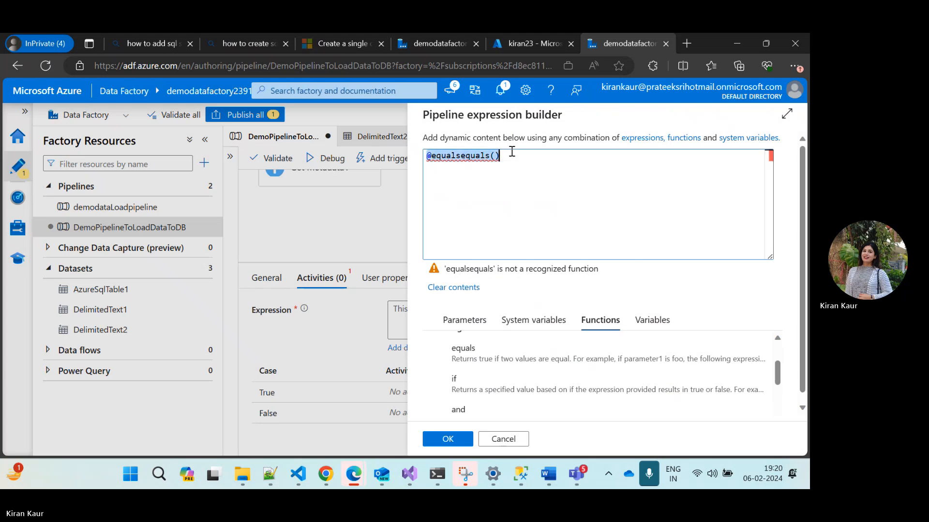
{"action": "key", "text": "BackSpace"}
{"action": "left_click", "coordinate": [469, 360]}
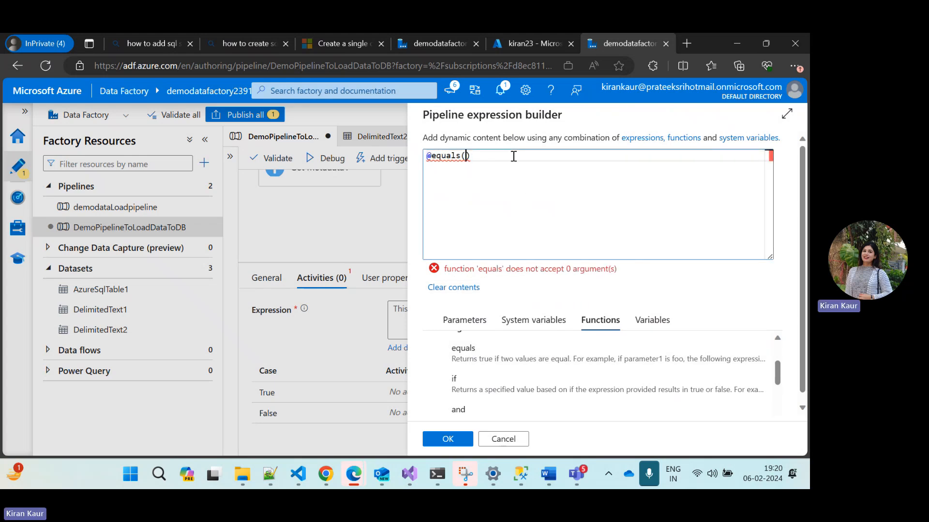
Search the pipeline parameters for "meta" to find an argument for the equals function
{"action": "left_click", "coordinate": [466, 322]}
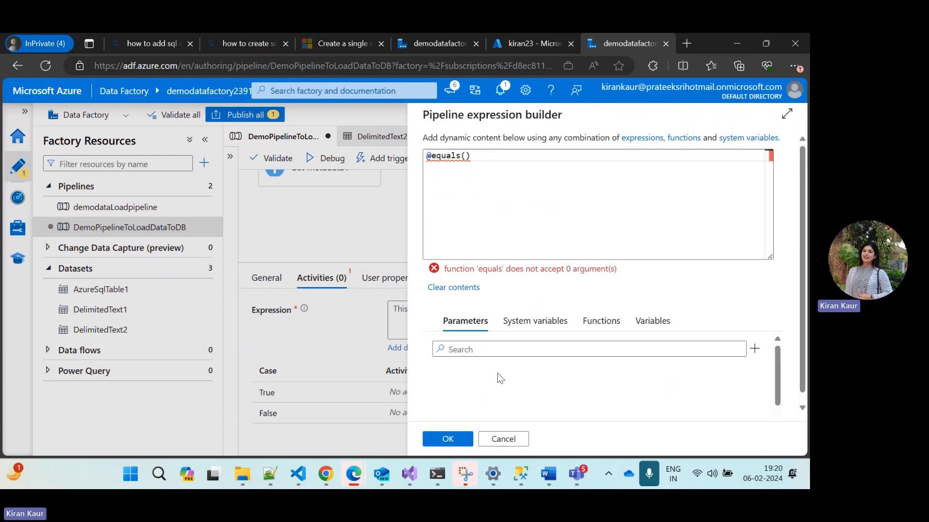
{"action": "left_click", "coordinate": [501, 349]}
{"action": "scroll", "coordinate": [534, 366], "scroll_direction": "up", "scroll_amount": 1}
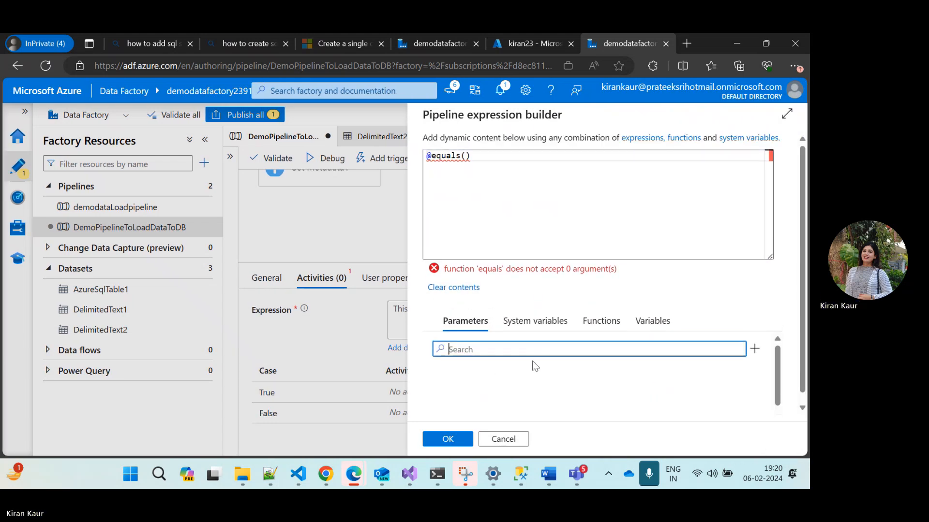
{"action": "left_click", "coordinate": [488, 156]}
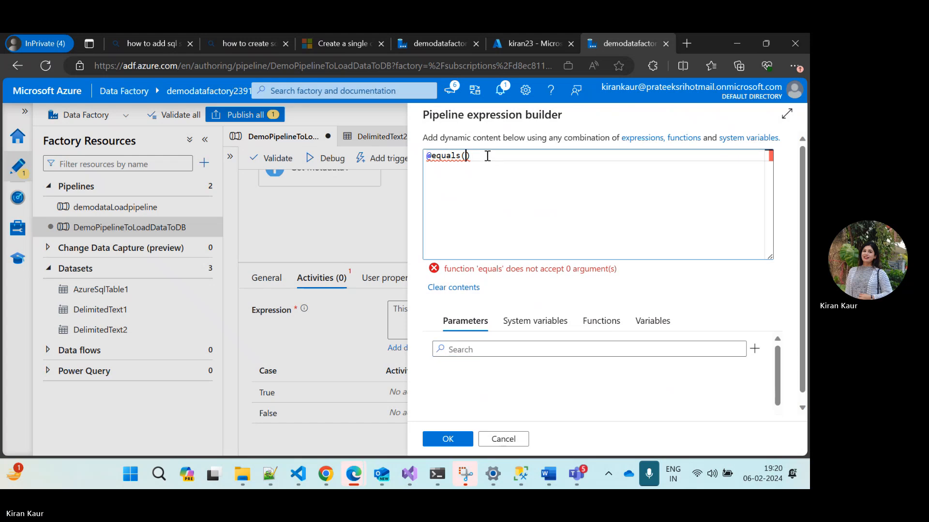
{"action": "left_click", "coordinate": [480, 349]}
{"action": "type", "text": "meta"}
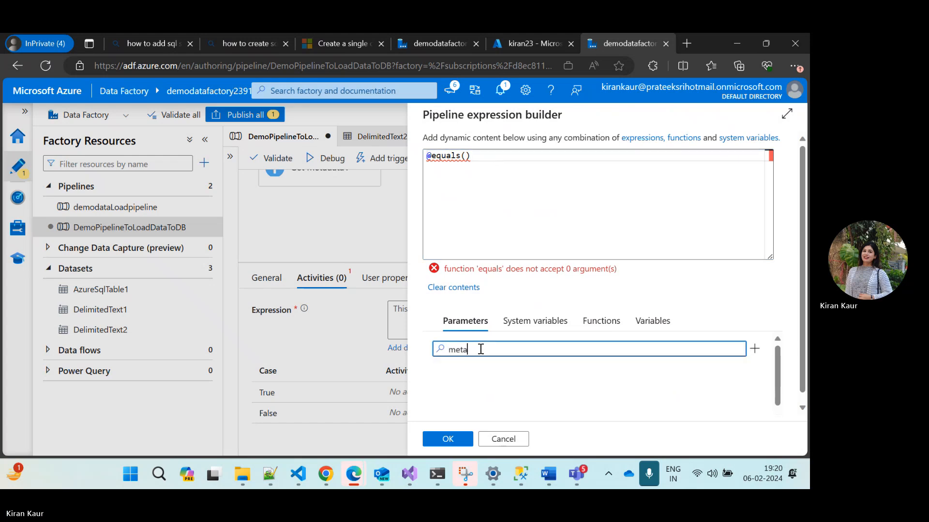
{"action": "left_click", "coordinate": [508, 384]}
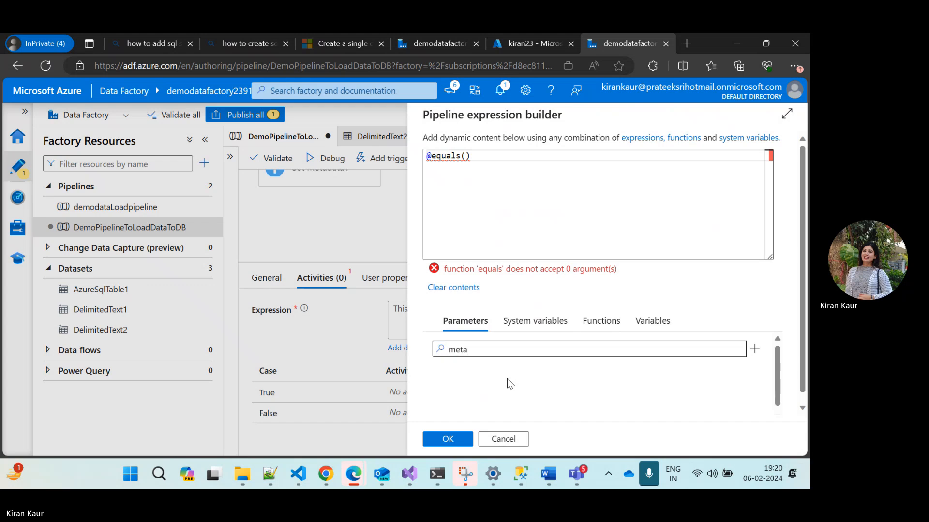
Look through the system variables and functions for an argument to equals, and discard the unfinished expression
{"action": "scroll", "coordinate": [510, 385], "scroll_direction": "down", "scroll_amount": 1}
{"action": "scroll", "coordinate": [508, 384], "scroll_direction": "up", "scroll_amount": 1}
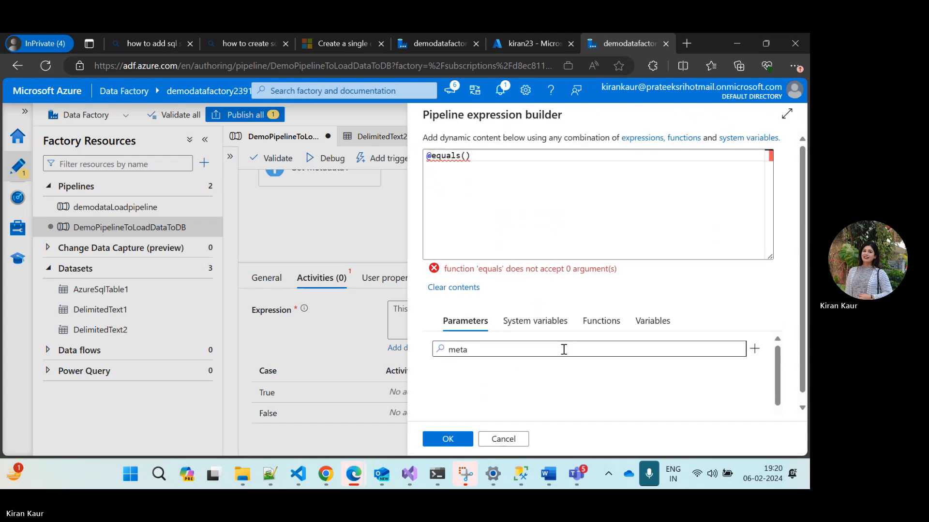
{"action": "left_click", "coordinate": [537, 321]}
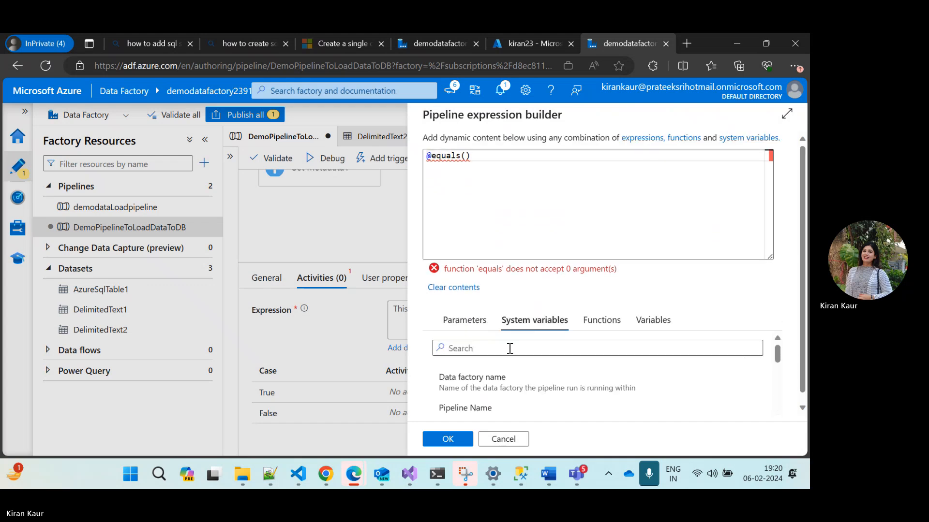
{"action": "scroll", "coordinate": [495, 404], "scroll_direction": "up", "scroll_amount": 1}
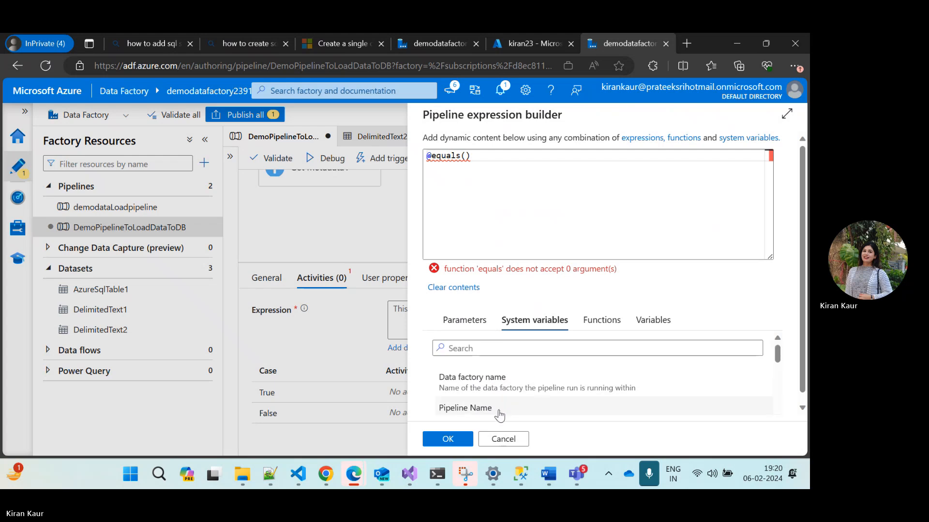
{"action": "left_click", "coordinate": [605, 330]}
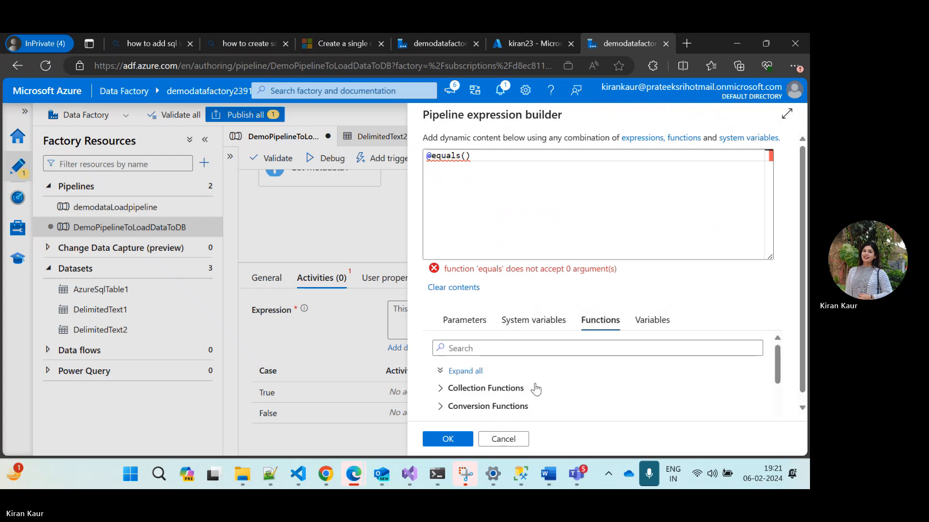
{"action": "scroll", "coordinate": [535, 388], "scroll_direction": "down", "scroll_amount": 1}
{"action": "scroll", "coordinate": [536, 390], "scroll_direction": "up", "scroll_amount": 1}
{"action": "left_click", "coordinate": [467, 349]}
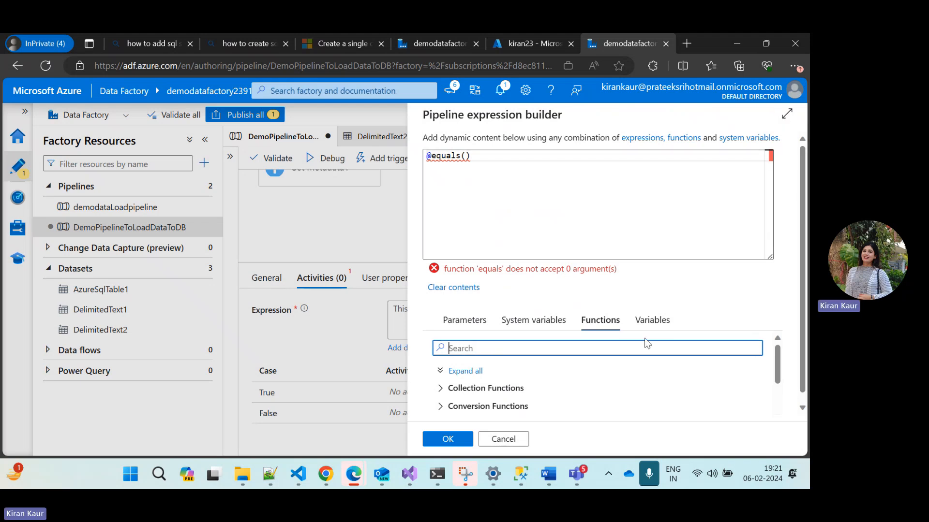
{"action": "left_click", "coordinate": [498, 444]}
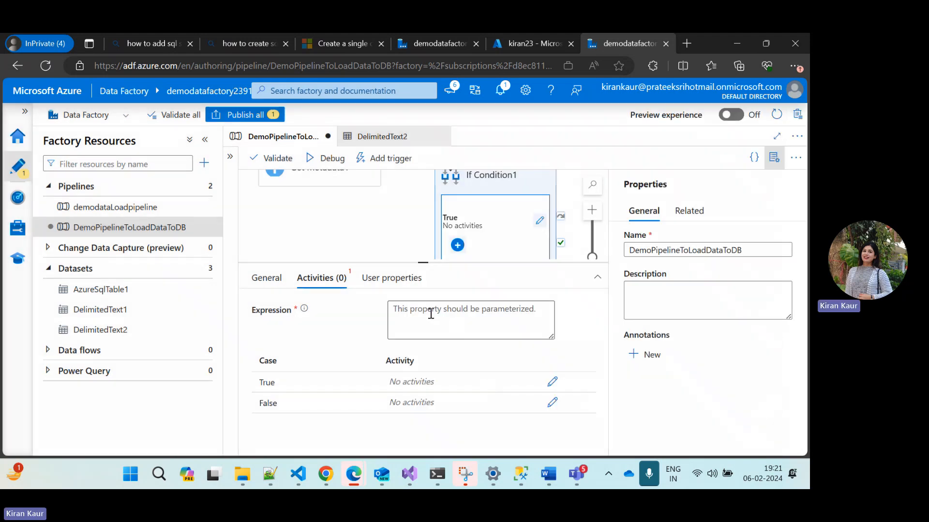
Reopen the expression builder for If Condition1, search the functions for "equa" and insert the equals function
{"action": "left_click", "coordinate": [431, 314]}
{"action": "left_click", "coordinate": [410, 348]}
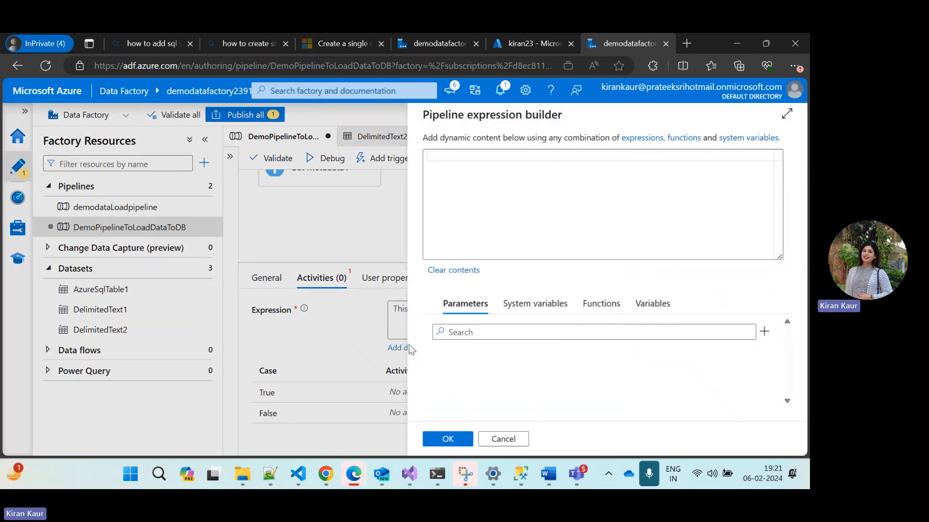
{"action": "left_click", "coordinate": [592, 331]}
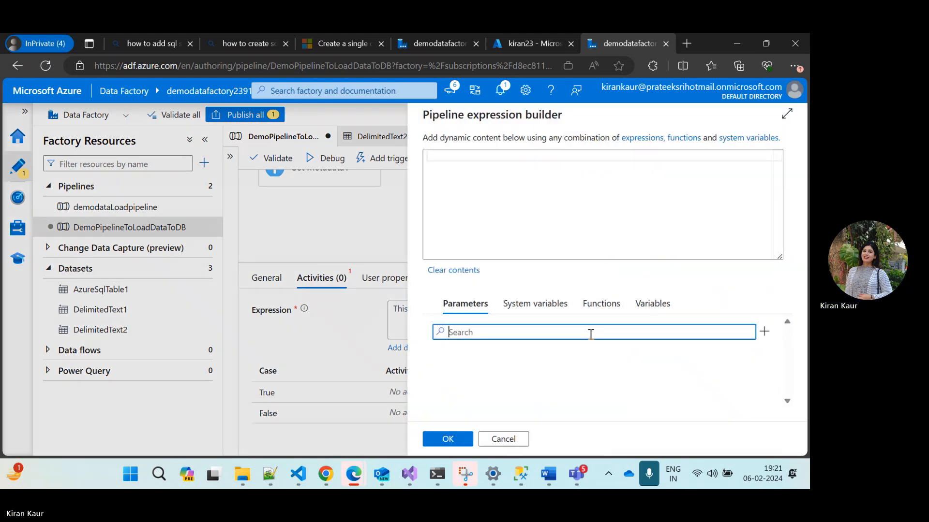
{"action": "left_click", "coordinate": [601, 305]}
{"action": "left_click", "coordinate": [504, 332]}
{"action": "type", "text": "equa"}
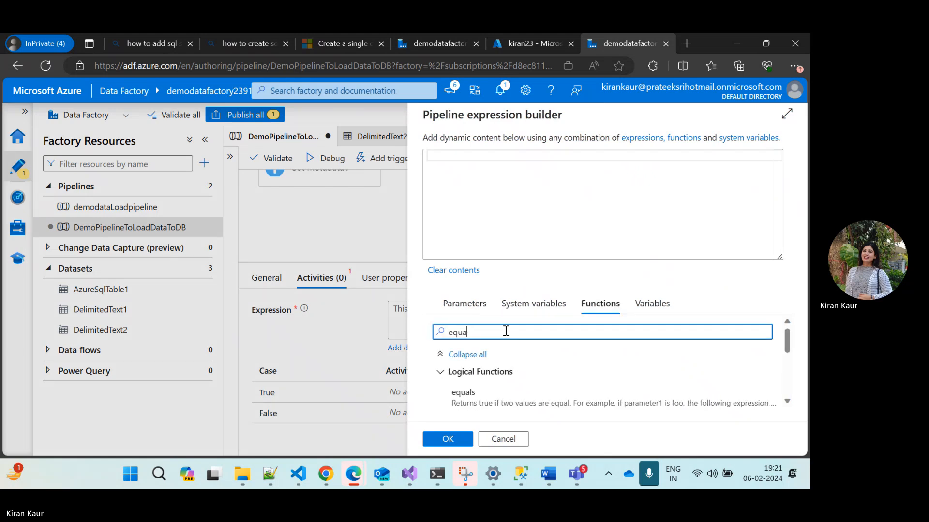
{"action": "left_click", "coordinate": [479, 393]}
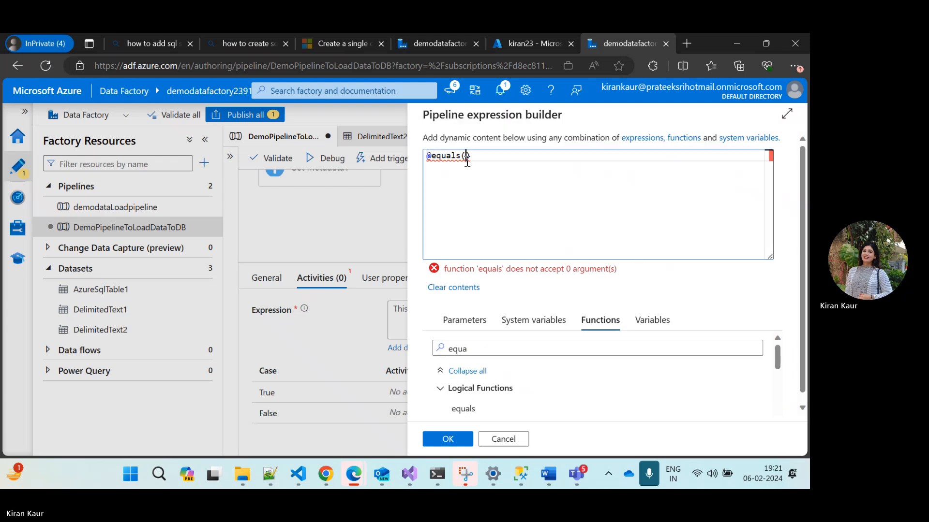
Search the parameters for "meta" and the system variables for "me" and "get" to find the Get Metadata output
{"action": "left_click", "coordinate": [467, 322]}
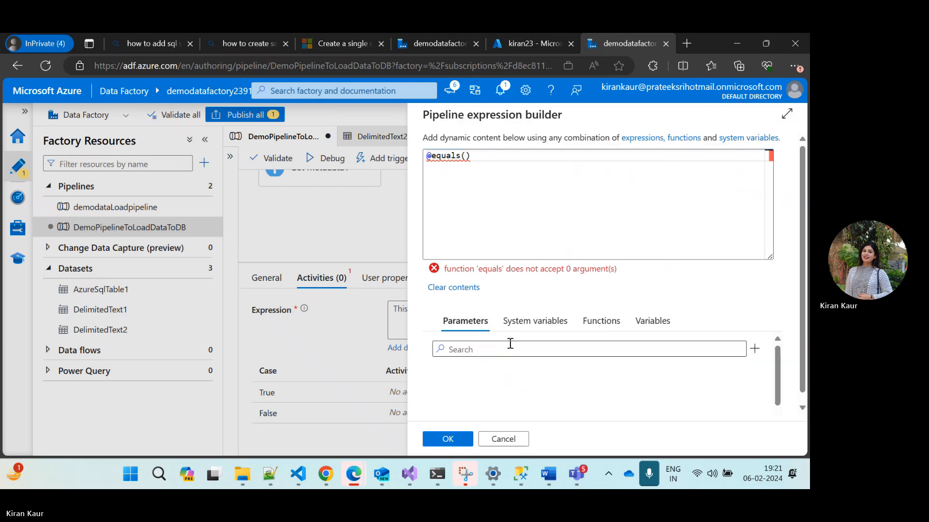
{"action": "scroll", "coordinate": [513, 382], "scroll_direction": "down", "scroll_amount": 1}
{"action": "left_click", "coordinate": [495, 341]}
{"action": "type", "text": "meta"}
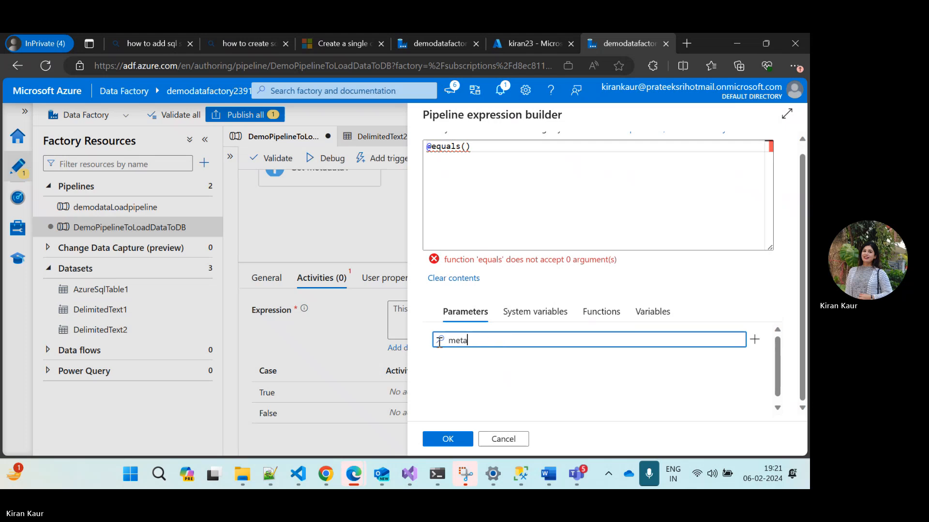
{"action": "left_click", "coordinate": [528, 316]}
{"action": "left_click", "coordinate": [508, 342]}
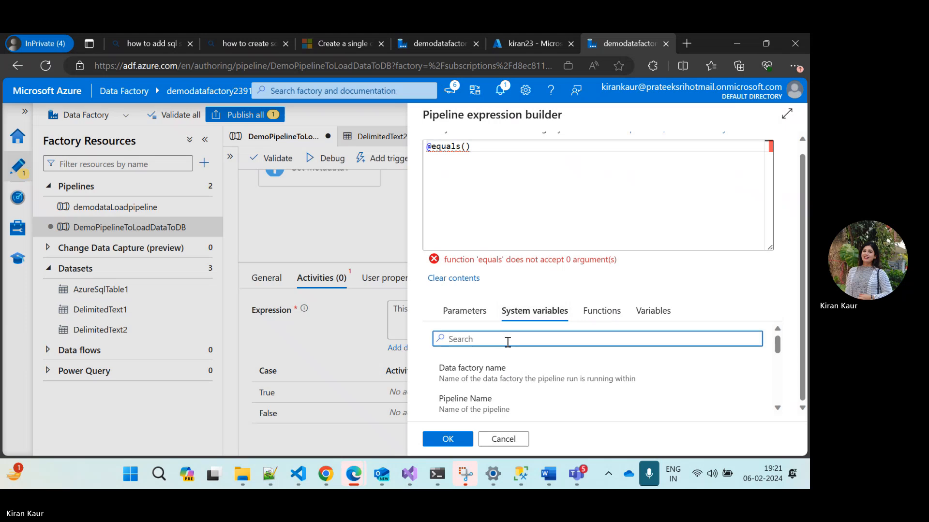
{"action": "type", "text": "me"}
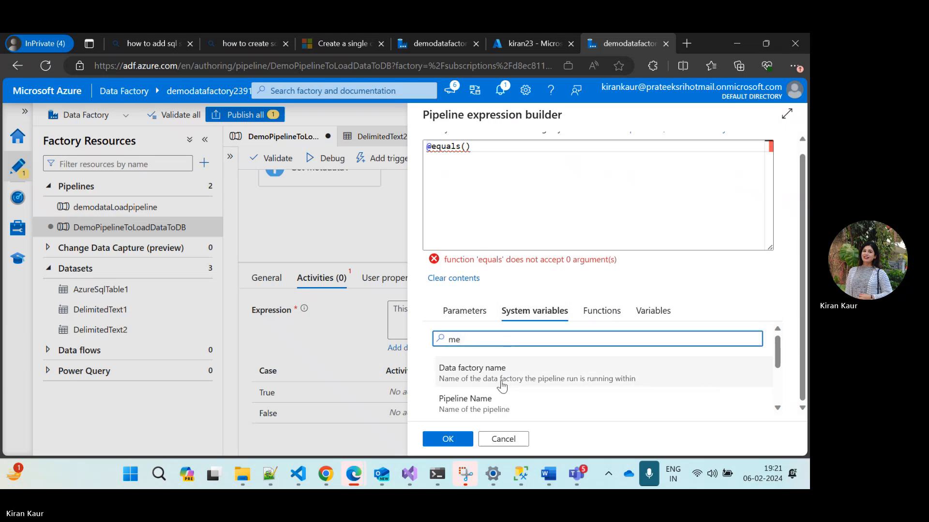
{"action": "key", "text": "BackSpace"}
{"action": "key", "text": "BackSpace"}
{"action": "type", "text": "get"}
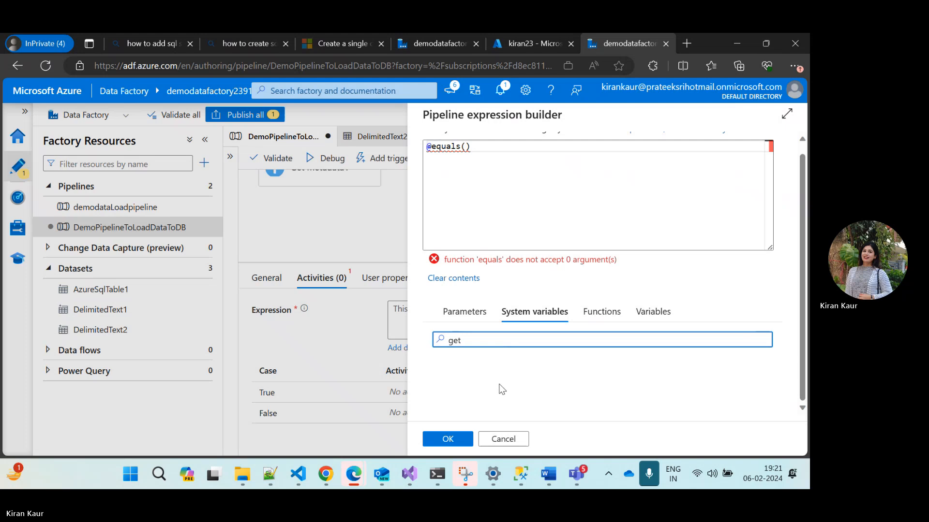
Search the variables for "met" and close the expression builder without saving the expression
{"action": "left_click", "coordinate": [651, 310]}
{"action": "left_click", "coordinate": [501, 349]}
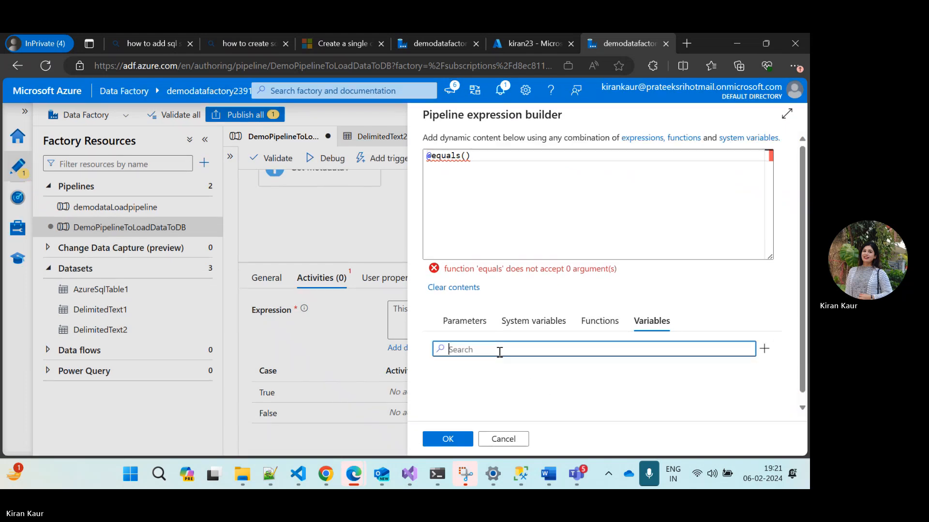
{"action": "type", "text": "meta"}
{"action": "left_click", "coordinate": [503, 439]}
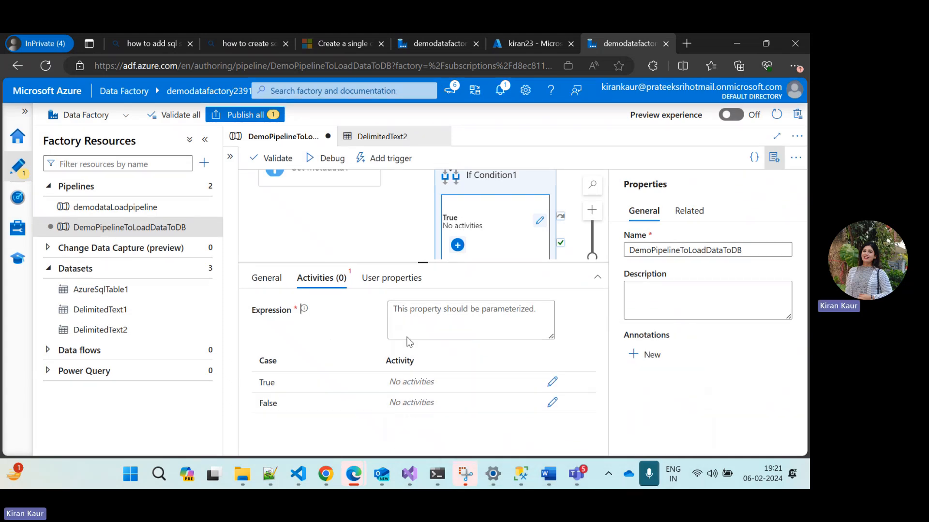
{"action": "left_click", "coordinate": [437, 319]}
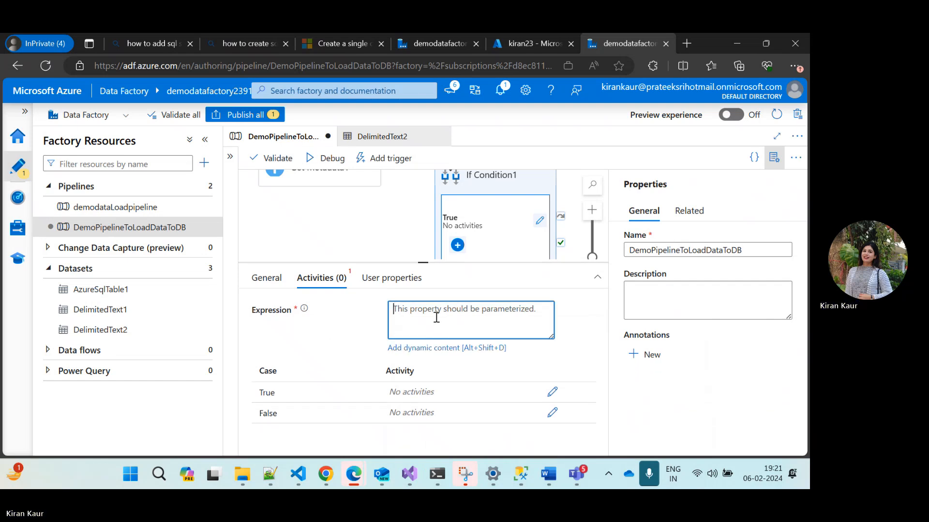
{"action": "left_click", "coordinate": [436, 349]}
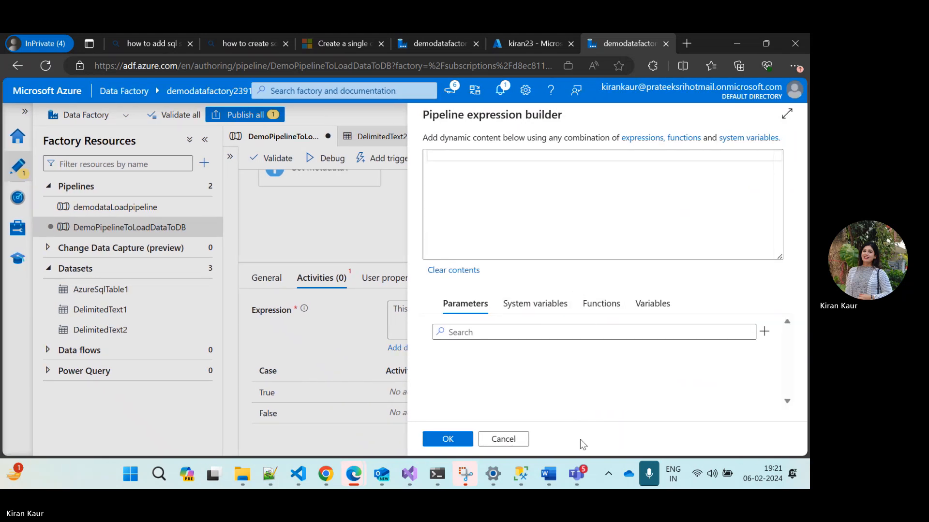
{"action": "left_click", "coordinate": [505, 439]}
{"action": "left_click", "coordinate": [364, 231]}
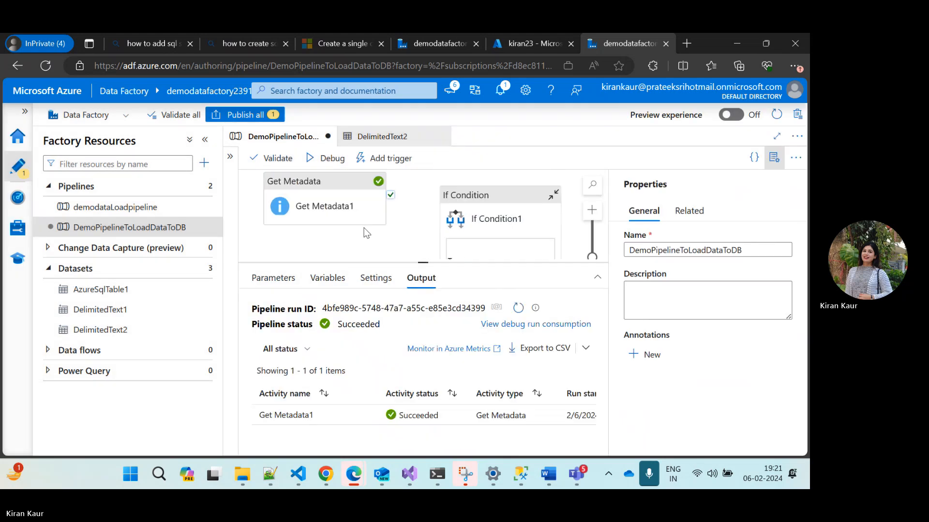
{"action": "left_click", "coordinate": [479, 200]}
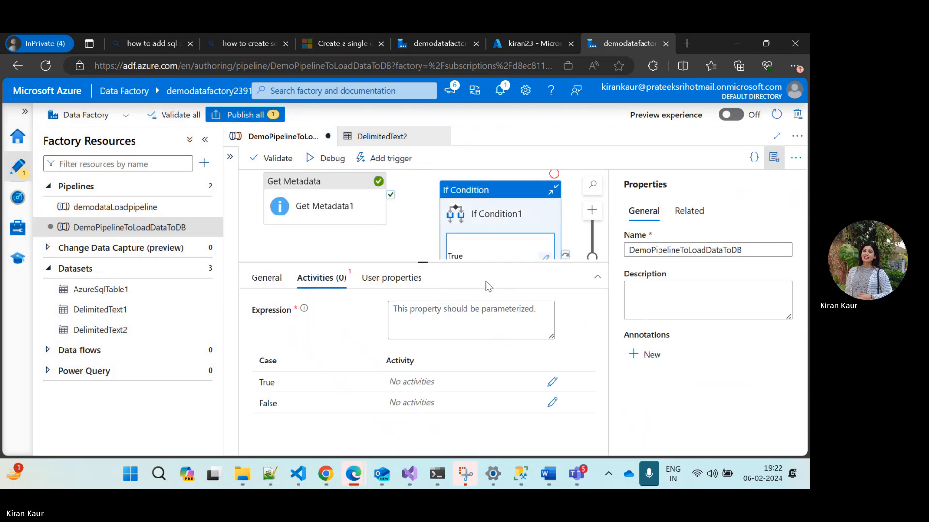
{"action": "left_click", "coordinate": [409, 333]}
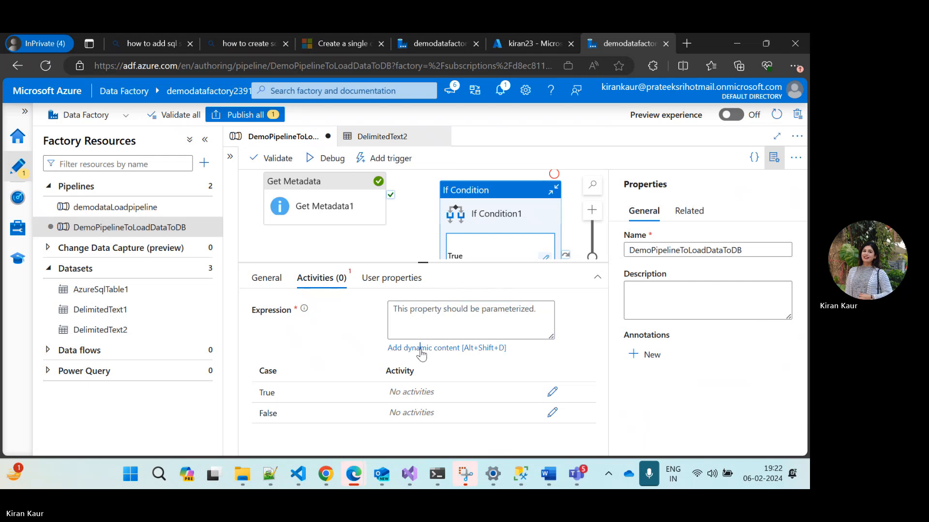
{"action": "left_click", "coordinate": [412, 219]}
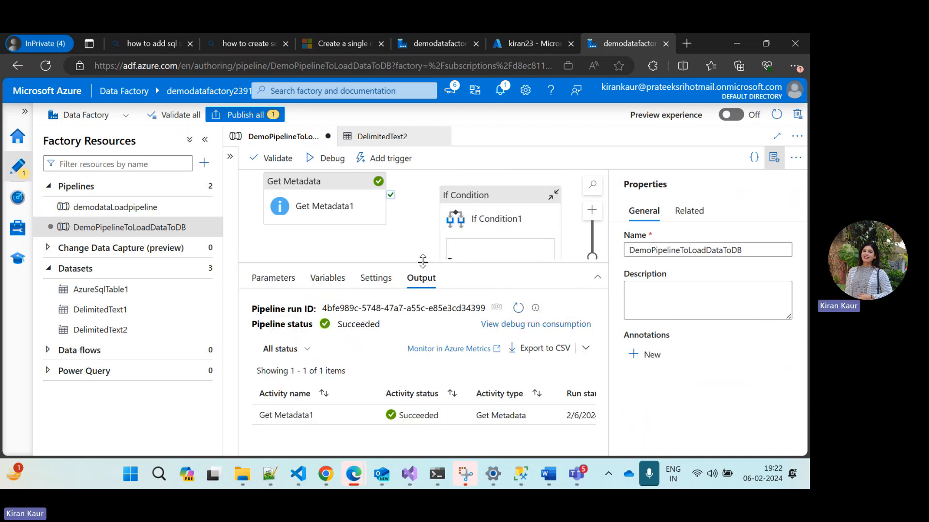
Enlarge the canvas area, move Get Metadata1 further from the If Condition and connect its On success output to If Condition1
{"action": "left_click_drag", "start_coordinate": [422, 262], "coordinate": [423, 363]}
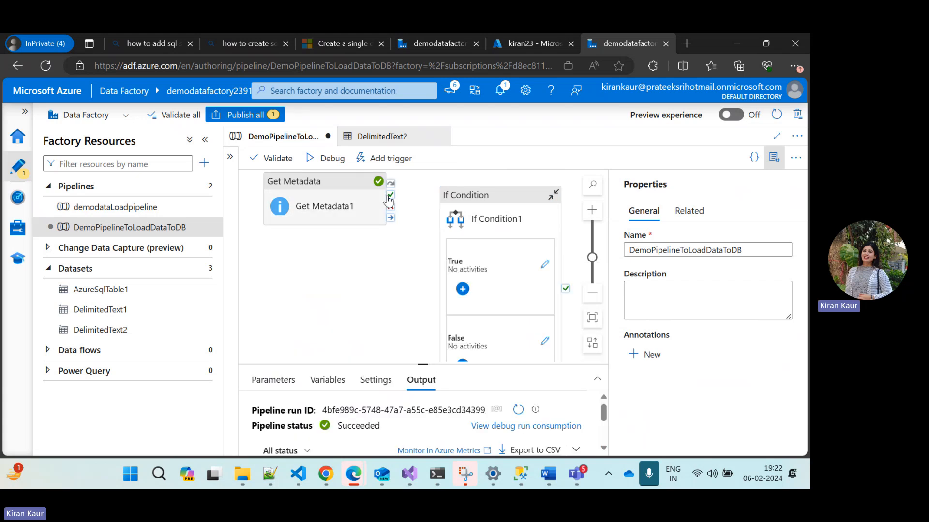
{"action": "left_click_drag", "start_coordinate": [395, 206], "coordinate": [366, 214]}
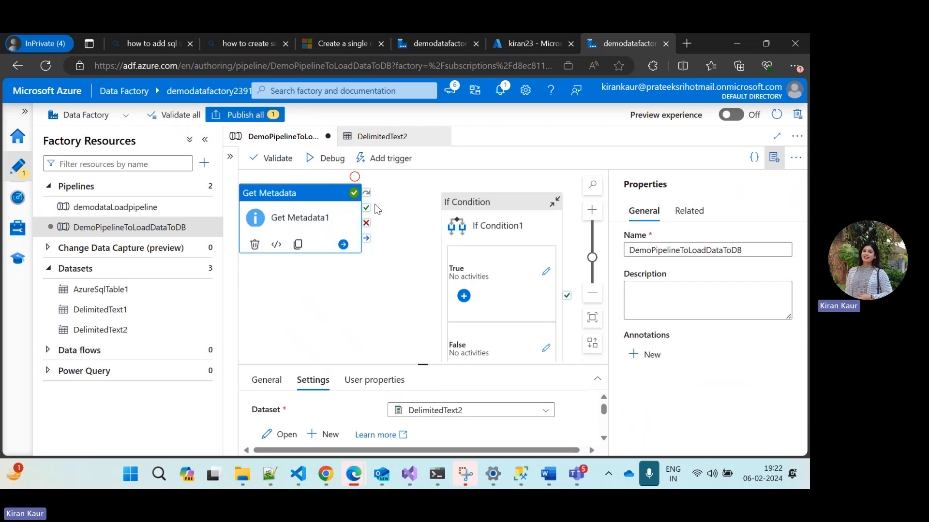
{"action": "mouse_move", "coordinate": [366, 208]}
{"action": "left_mouse_down"}
{"action": "mouse_move", "coordinate": [409, 219]}
{"action": "mouse_move", "coordinate": [390, 305]}
{"action": "mouse_move", "coordinate": [441, 303]}
{"action": "left_mouse_up"}
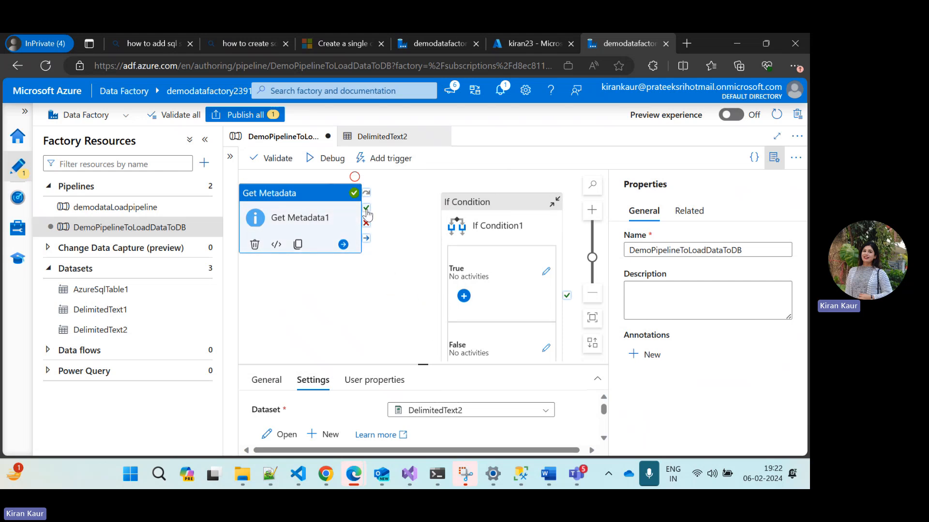
{"action": "left_click_drag", "start_coordinate": [367, 208], "coordinate": [442, 321]}
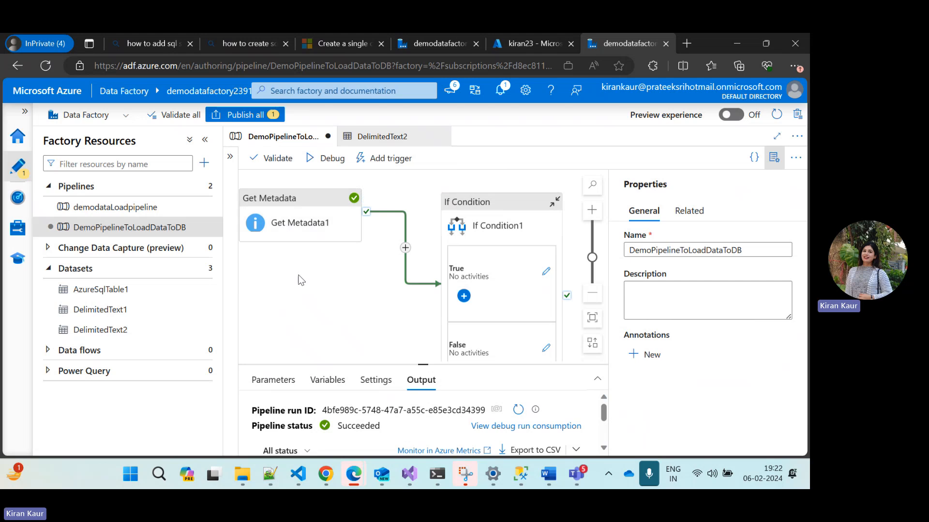
{"action": "scroll", "coordinate": [292, 305], "scroll_direction": "left", "scroll_amount": 1}
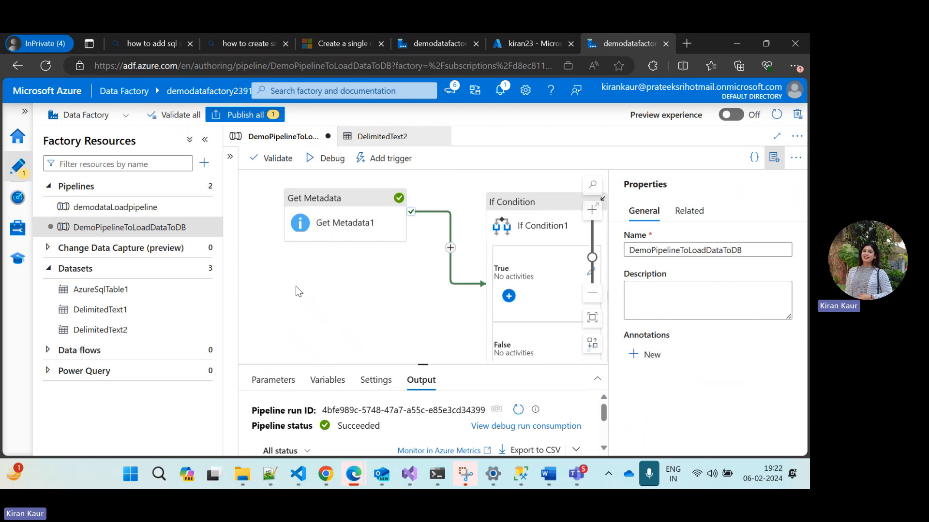
{"action": "scroll", "coordinate": [279, 314], "scroll_direction": "right", "scroll_amount": 1}
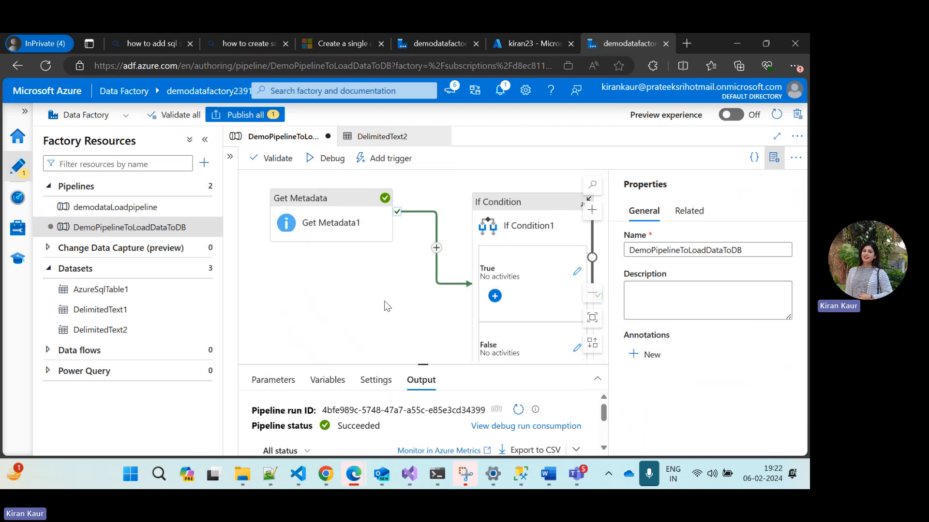
Select If Condition1 and enlarge its settings area so that the expression and the True and False cases are accessible
{"action": "left_click", "coordinate": [510, 206]}
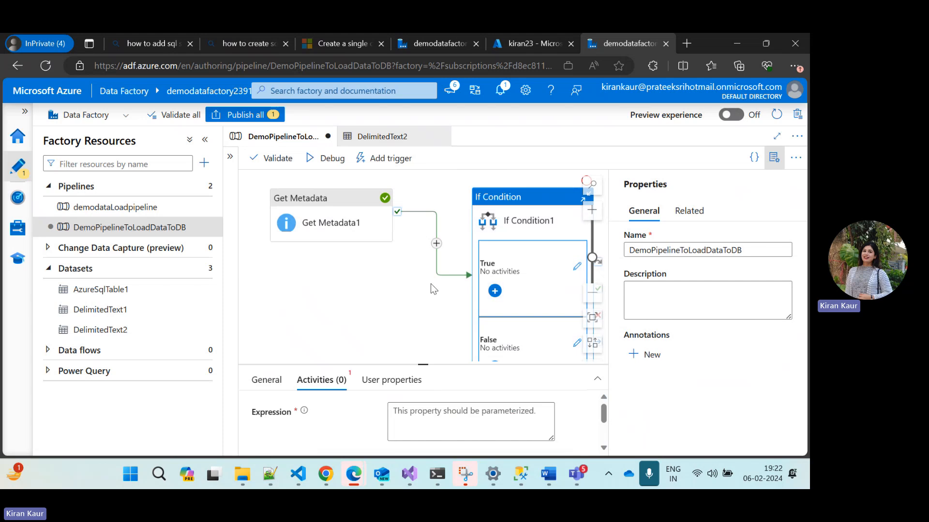
{"action": "scroll", "coordinate": [393, 346], "scroll_direction": "down", "scroll_amount": 2}
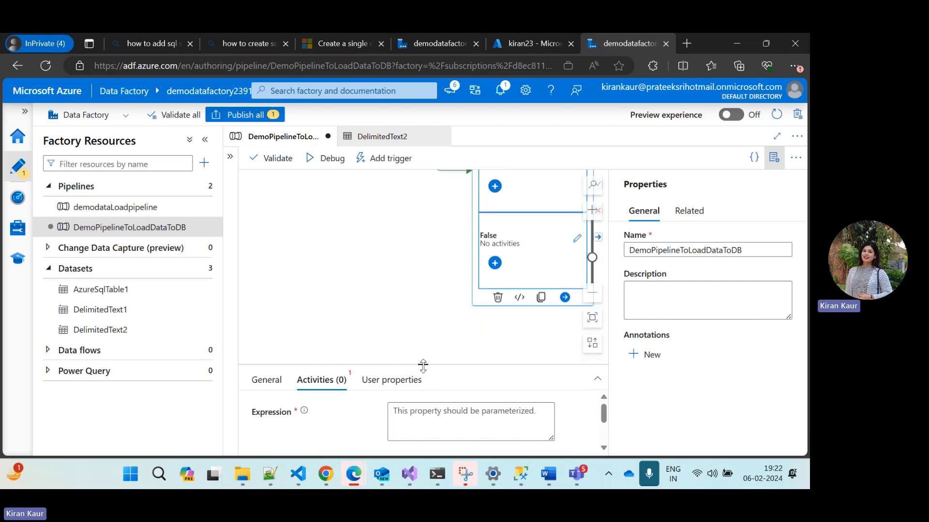
{"action": "left_click_drag", "start_coordinate": [422, 363], "coordinate": [358, 280]}
{"action": "left_click", "coordinate": [415, 324]}
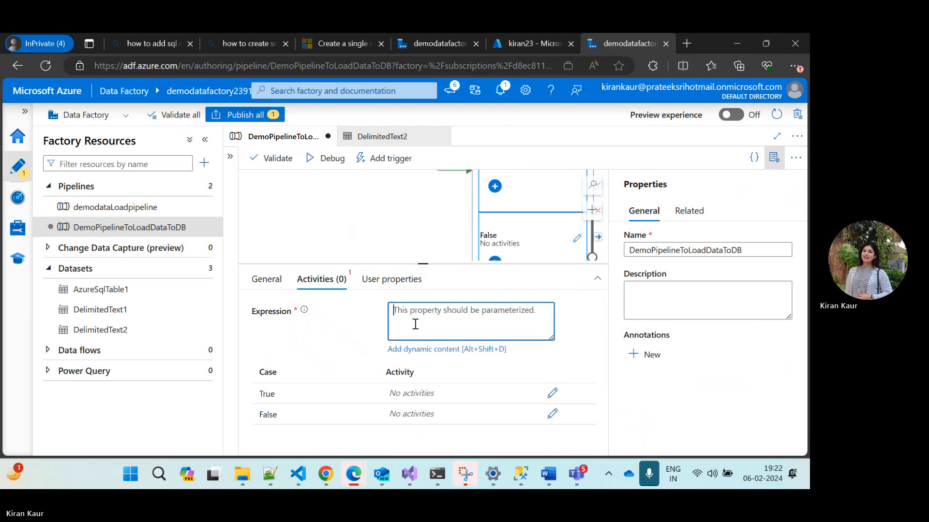
{"action": "left_click", "coordinate": [420, 350]}
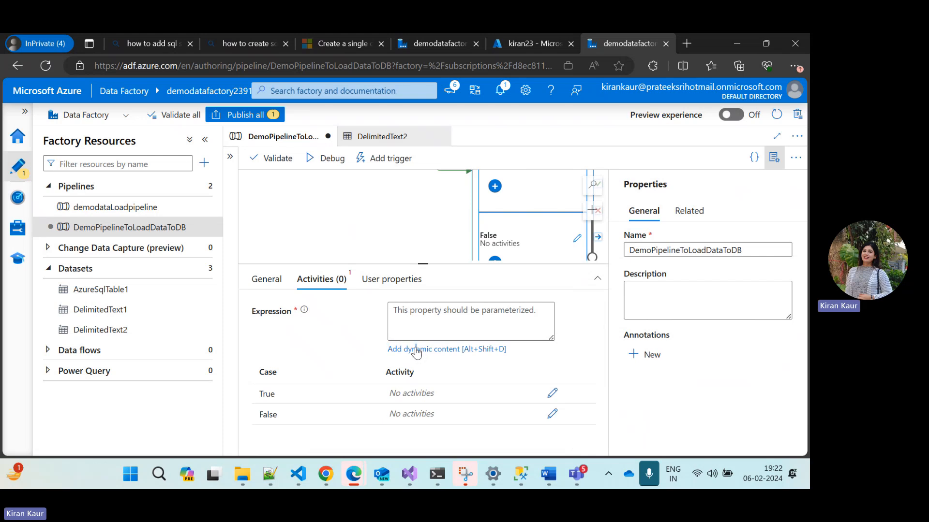
{"action": "left_click", "coordinate": [416, 350]}
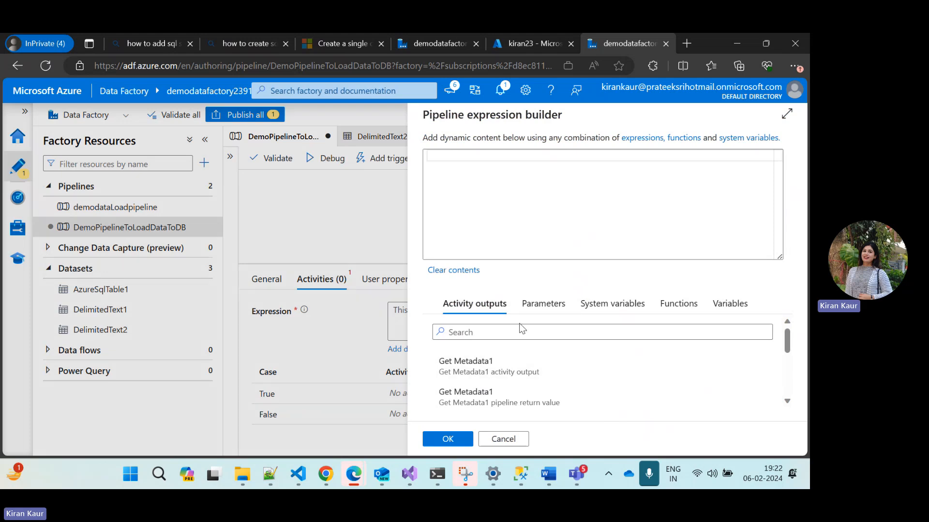
{"action": "left_click", "coordinate": [690, 305]}
{"action": "left_click", "coordinate": [477, 332]}
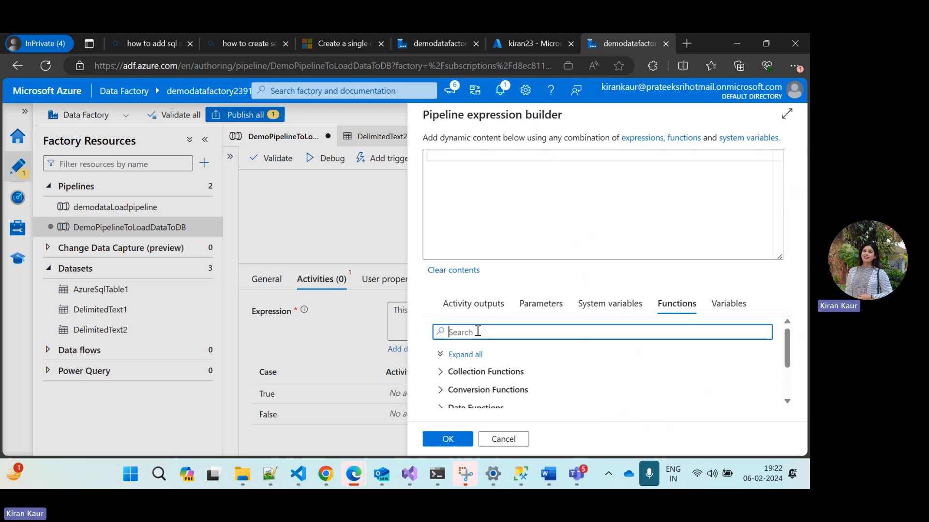
{"action": "type", "text": "equal"}
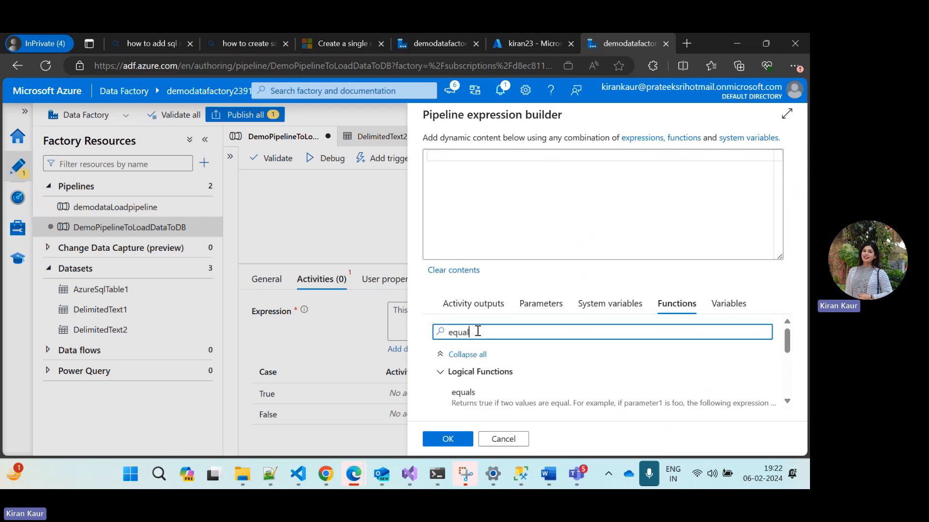
{"action": "left_click", "coordinate": [463, 401]}
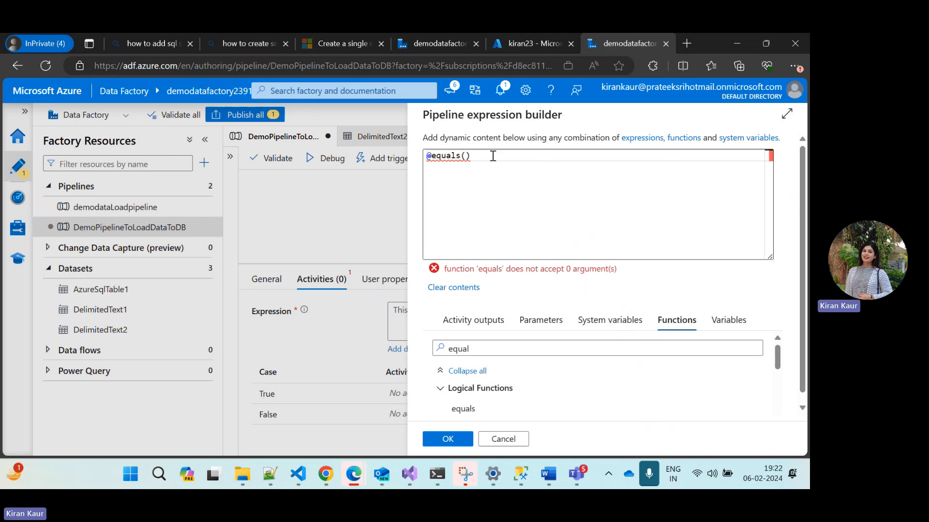
{"action": "left_click", "coordinate": [467, 155]}
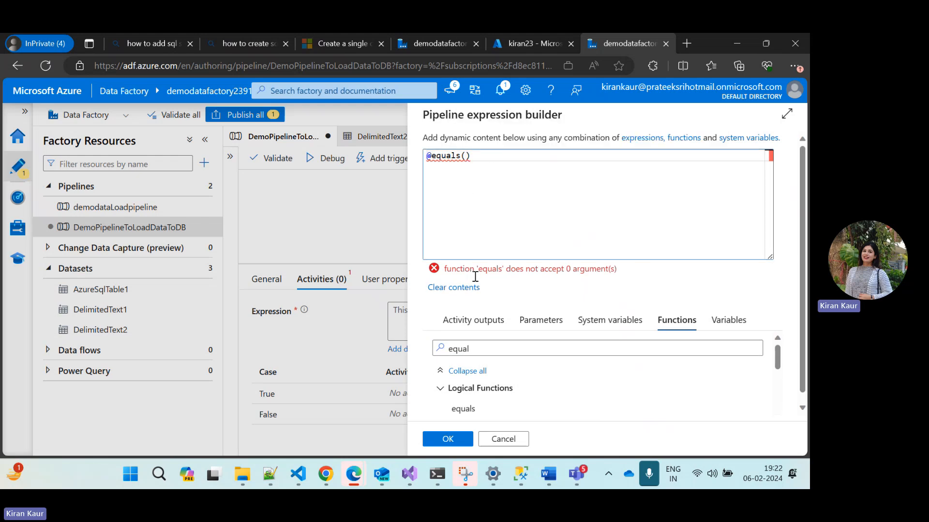
{"action": "left_click", "coordinate": [493, 321]}
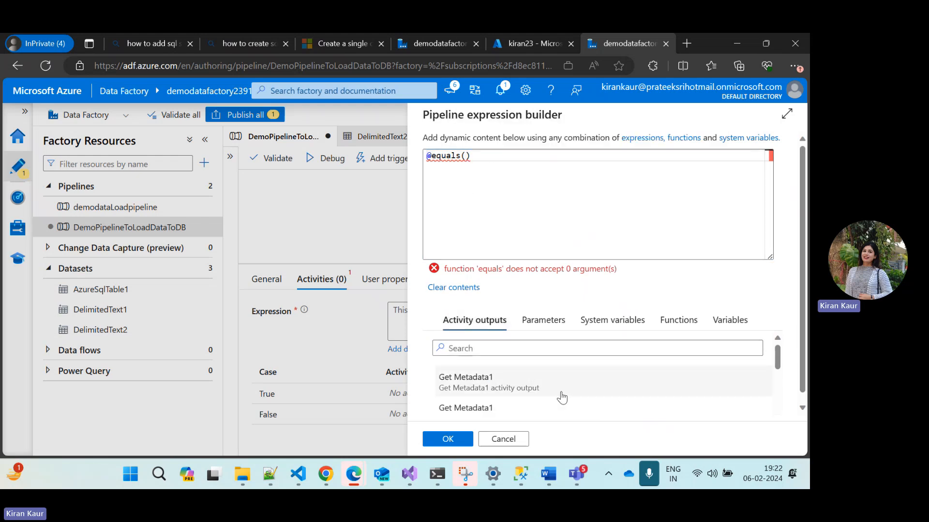
{"action": "scroll", "coordinate": [564, 396], "scroll_direction": "down", "scroll_amount": 3}
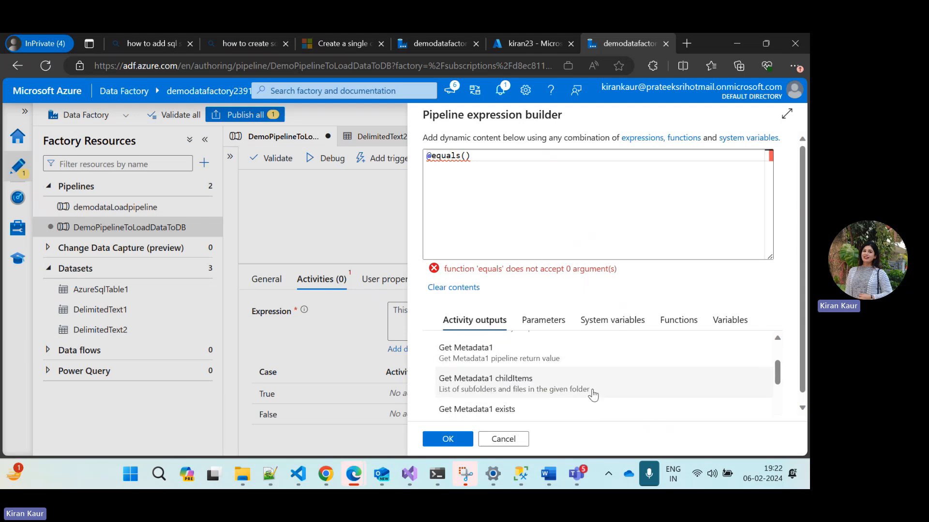
{"action": "scroll", "coordinate": [593, 395], "scroll_direction": "down", "scroll_amount": 2}
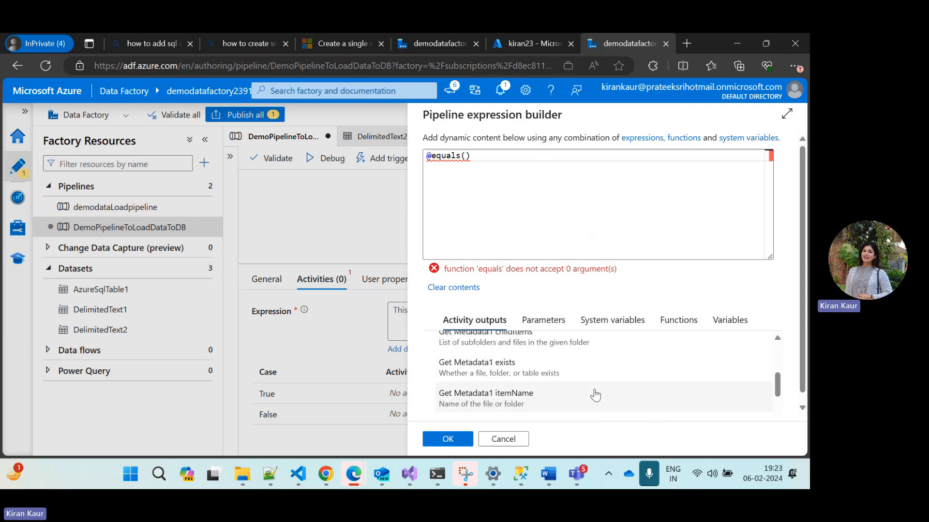
{"action": "left_click", "coordinate": [483, 368]}
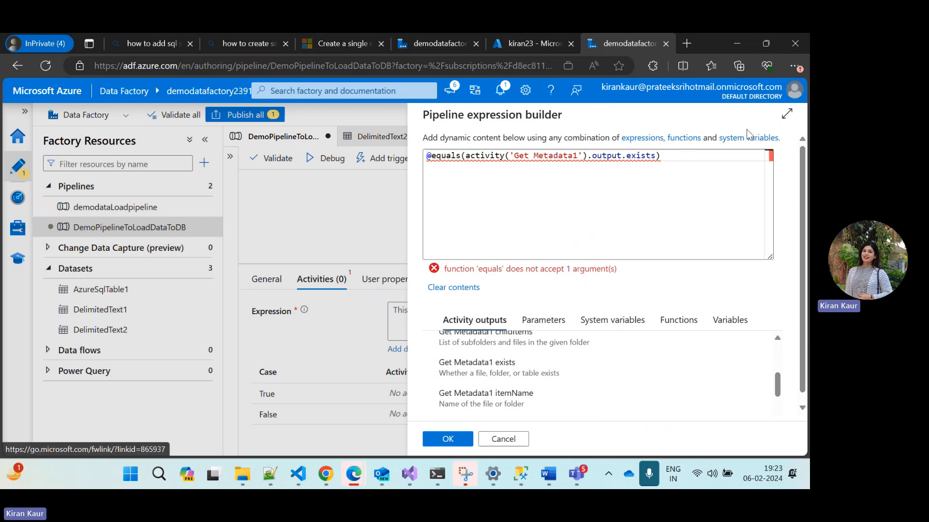
{"action": "left_click", "coordinate": [786, 115]}
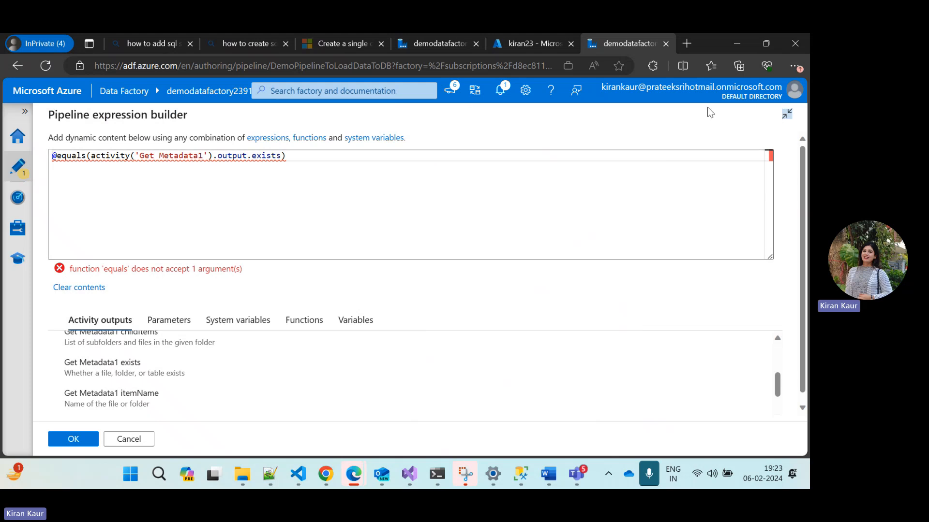
{"action": "left_click", "coordinate": [787, 115]}
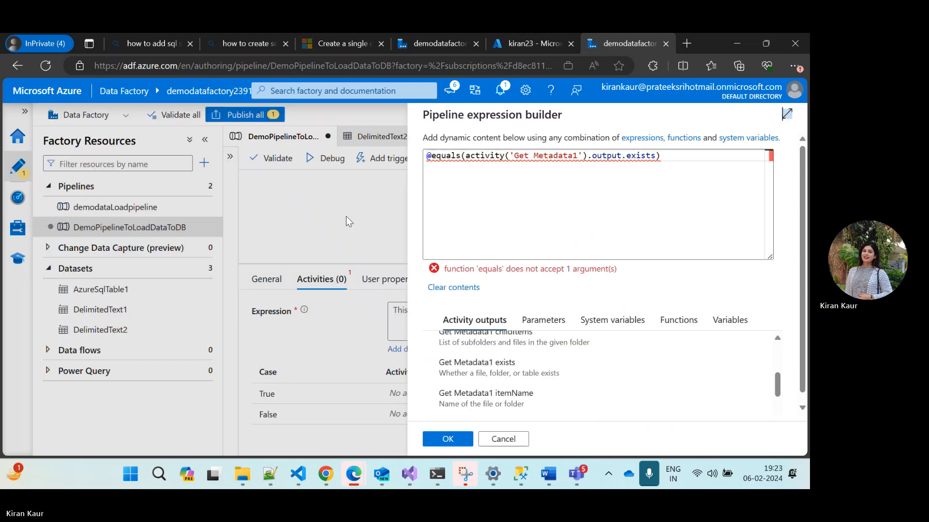
{"action": "left_click", "coordinate": [503, 439]}
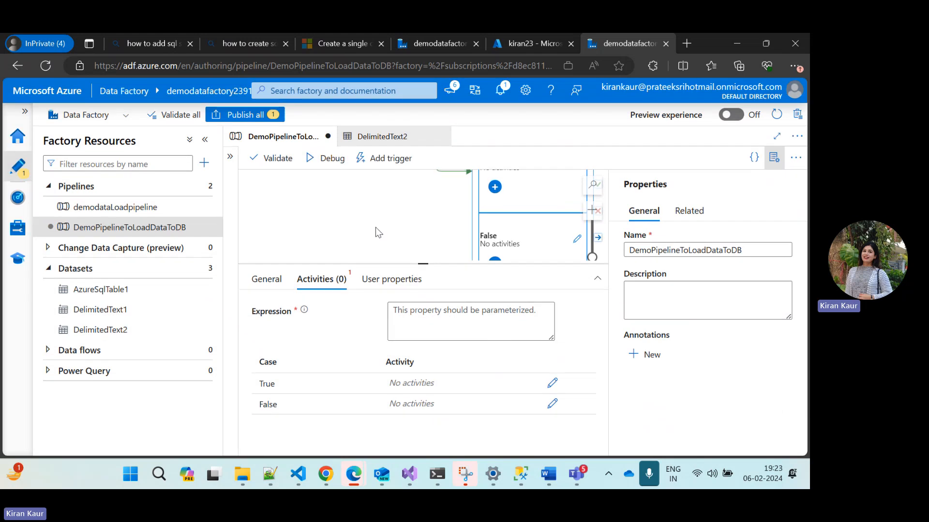
{"action": "scroll", "coordinate": [382, 225], "scroll_direction": "up", "scroll_amount": 3}
{"action": "scroll", "coordinate": [393, 231], "scroll_direction": "down", "scroll_amount": 2}
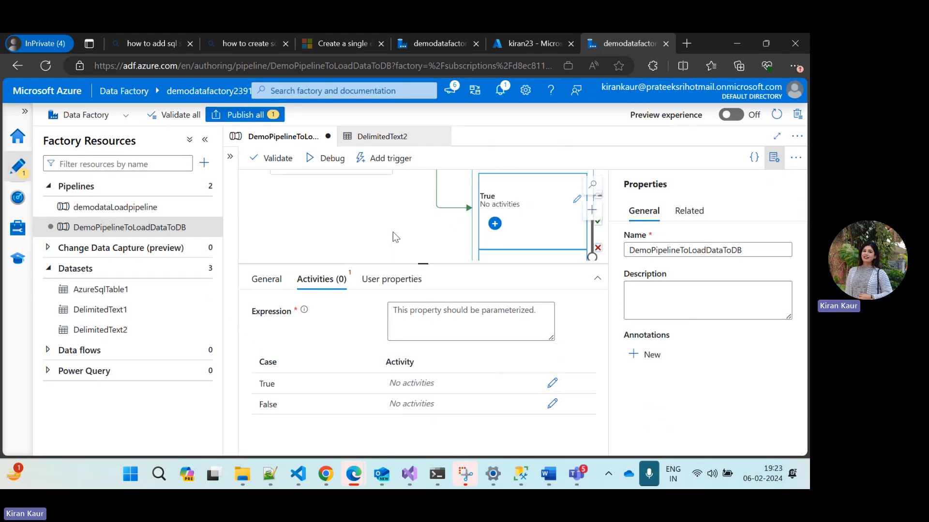
{"action": "scroll", "coordinate": [393, 231], "scroll_direction": "up", "scroll_amount": 2}
{"action": "scroll", "coordinate": [450, 249], "scroll_direction": "down", "scroll_amount": 1}
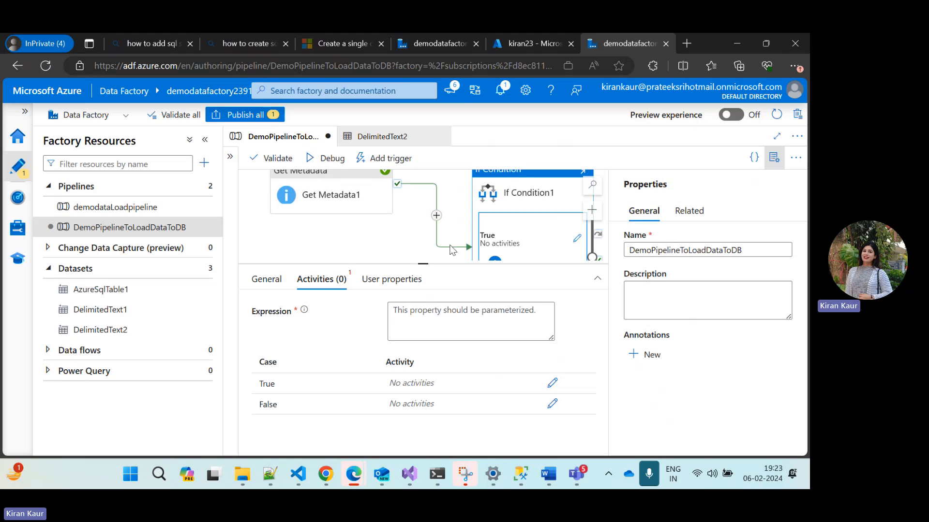
{"action": "scroll", "coordinate": [450, 249], "scroll_direction": "down", "scroll_amount": 1}
{"action": "scroll", "coordinate": [375, 225], "scroll_direction": "up", "scroll_amount": 2}
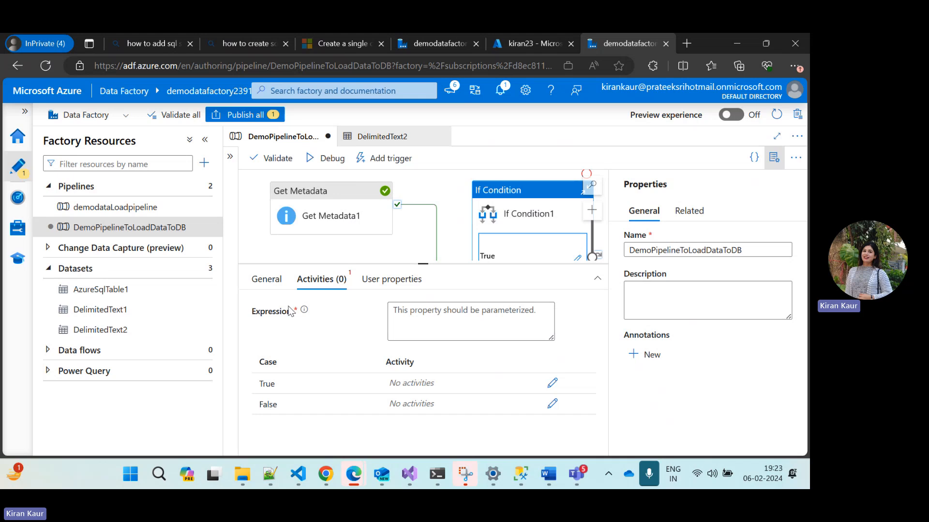
Open the expression builder for If Condition1, search the functions for "equals" and insert the equals function
{"action": "left_click", "coordinate": [416, 318]}
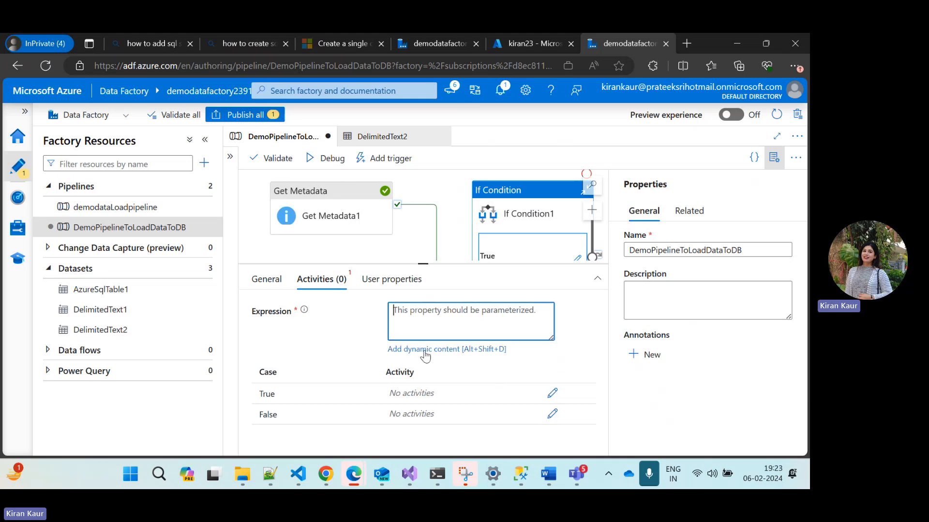
{"action": "left_click", "coordinate": [423, 348]}
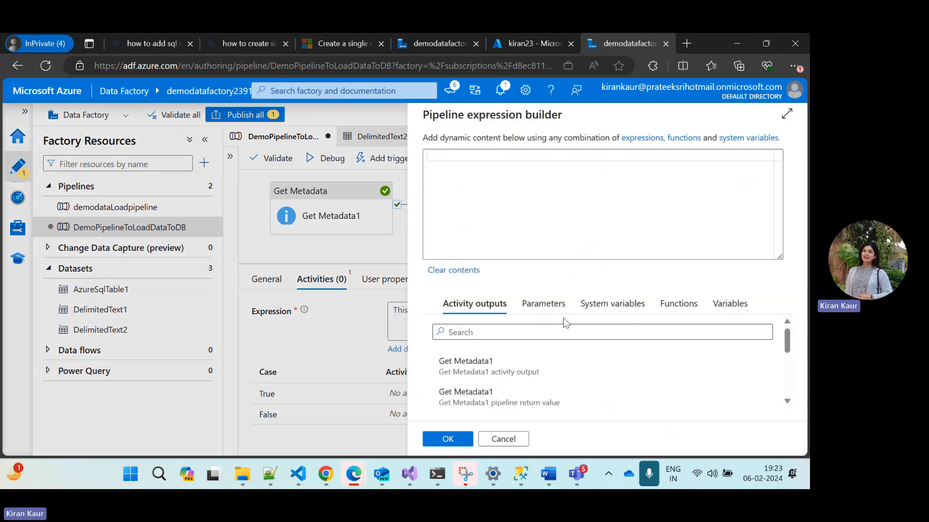
{"action": "left_click", "coordinate": [677, 304]}
{"action": "left_click", "coordinate": [530, 332]}
{"action": "type", "text": "e"}
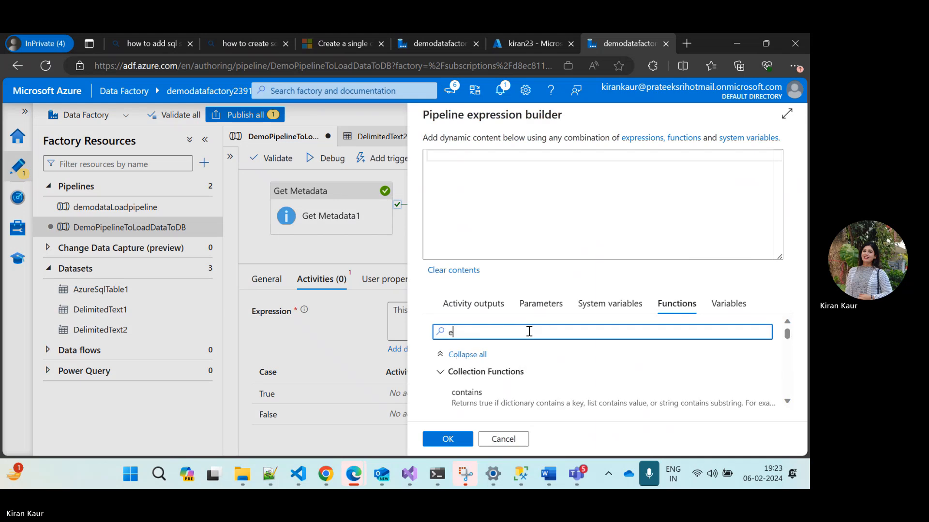
{"action": "type", "text": "quals"}
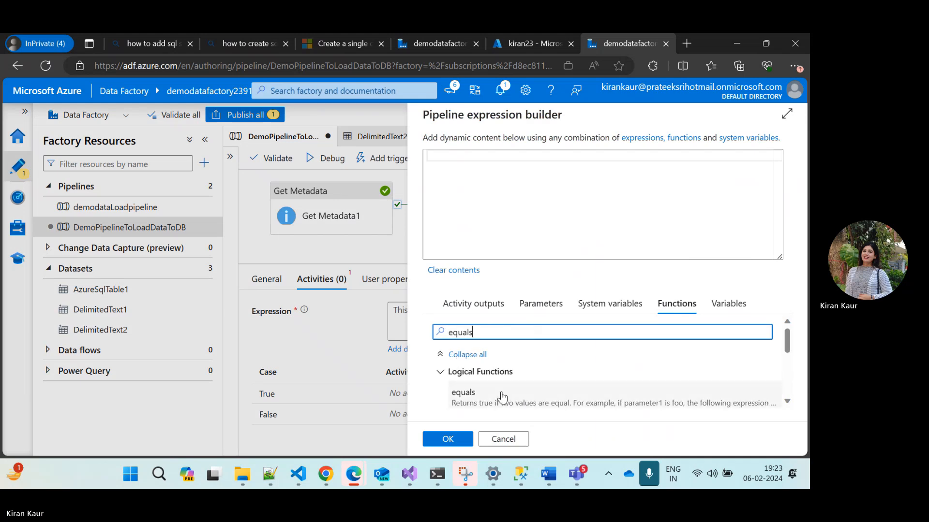
{"action": "left_click", "coordinate": [499, 391]}
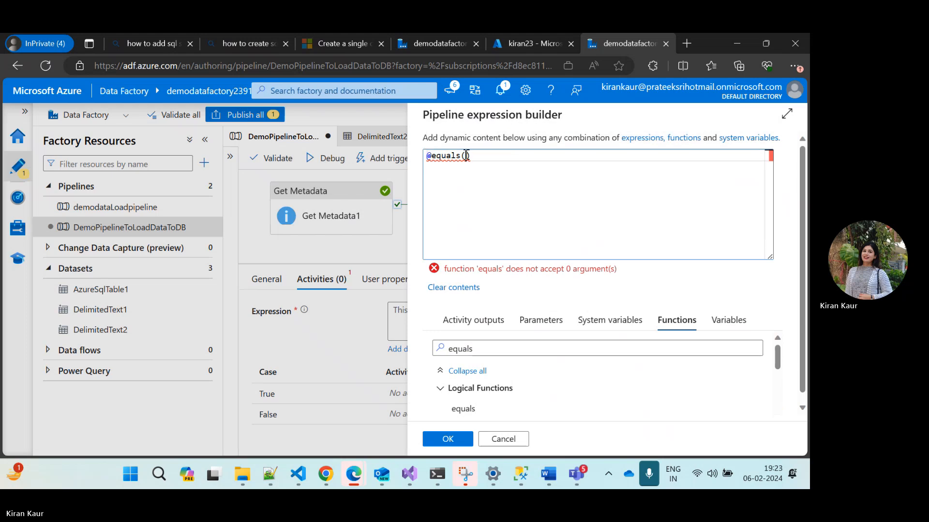
{"action": "left_click", "coordinate": [473, 321]}
{"action": "scroll", "coordinate": [564, 369], "scroll_direction": "down", "scroll_amount": 3}
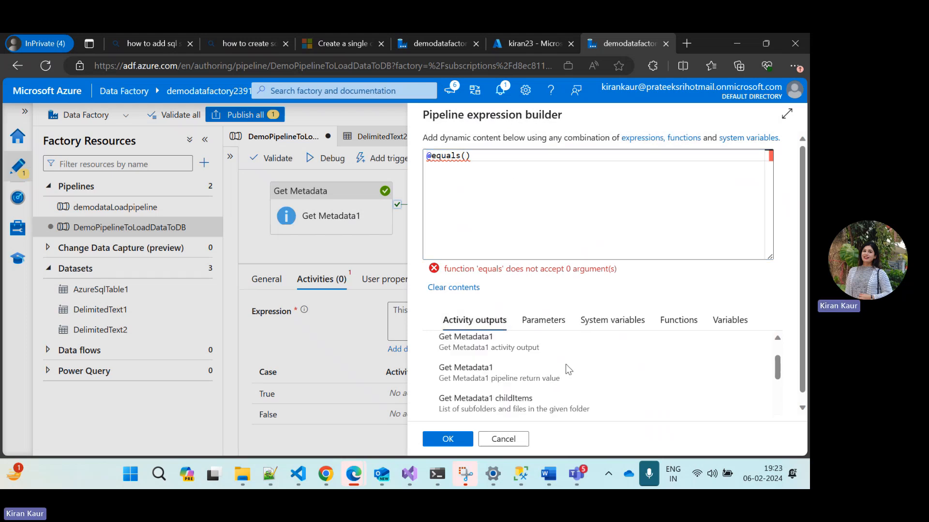
{"action": "scroll", "coordinate": [566, 370], "scroll_direction": "down", "scroll_amount": 1}
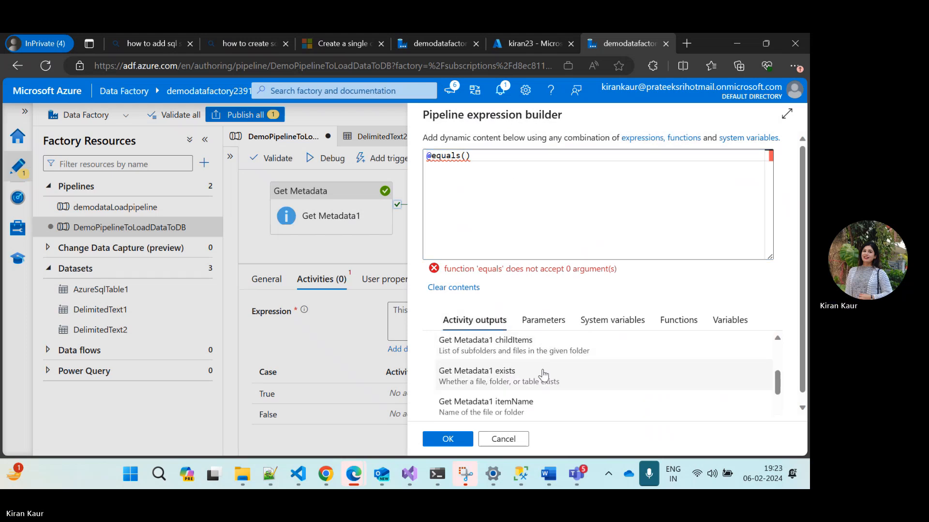
{"action": "left_click", "coordinate": [500, 375]}
{"action": "left_click", "coordinate": [656, 156]}
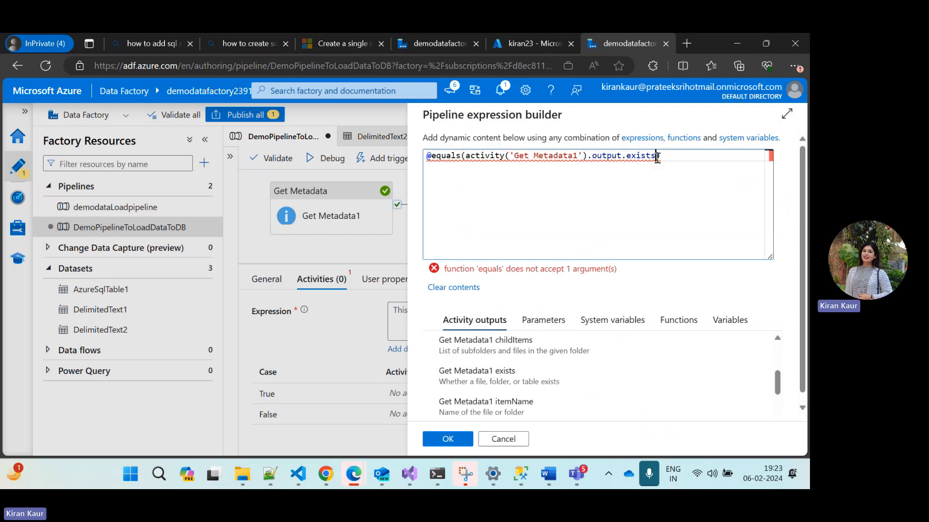
{"action": "type", "text": ",true"}
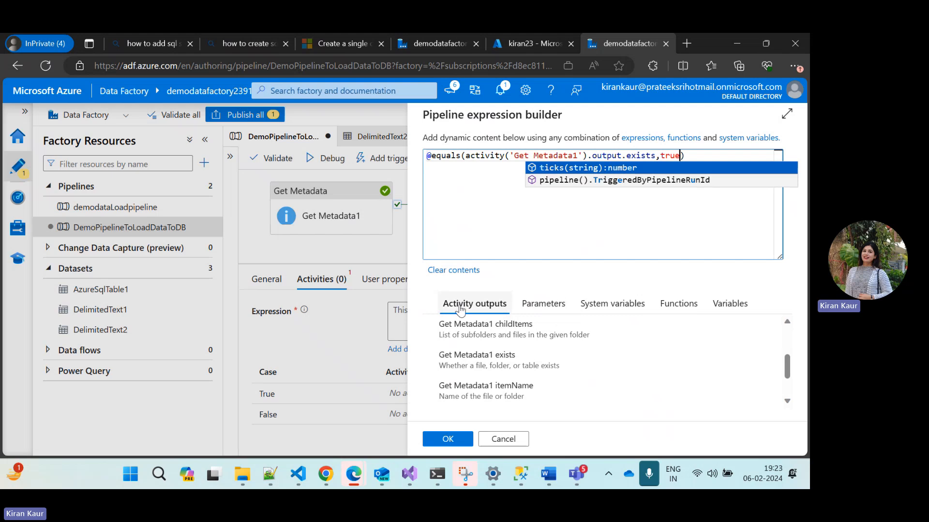
{"action": "left_click", "coordinate": [353, 335]}
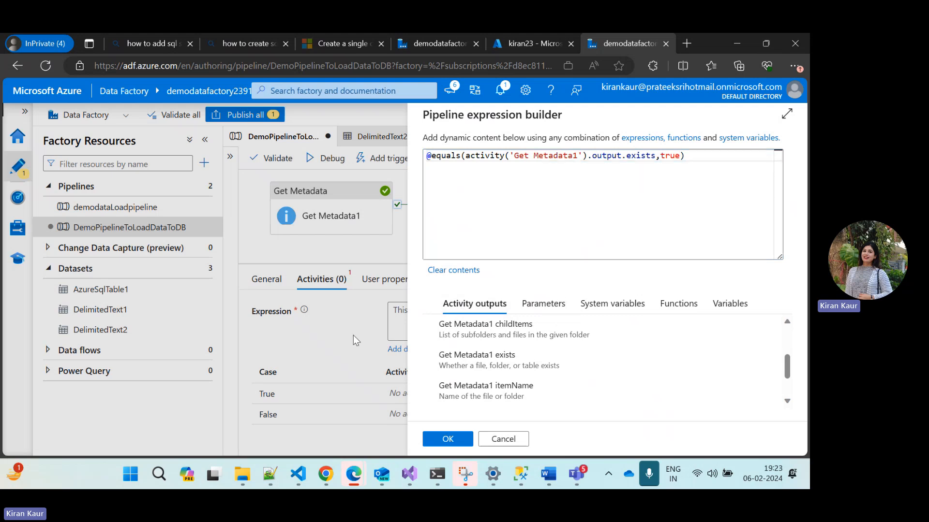
{"action": "left_click", "coordinate": [461, 437]}
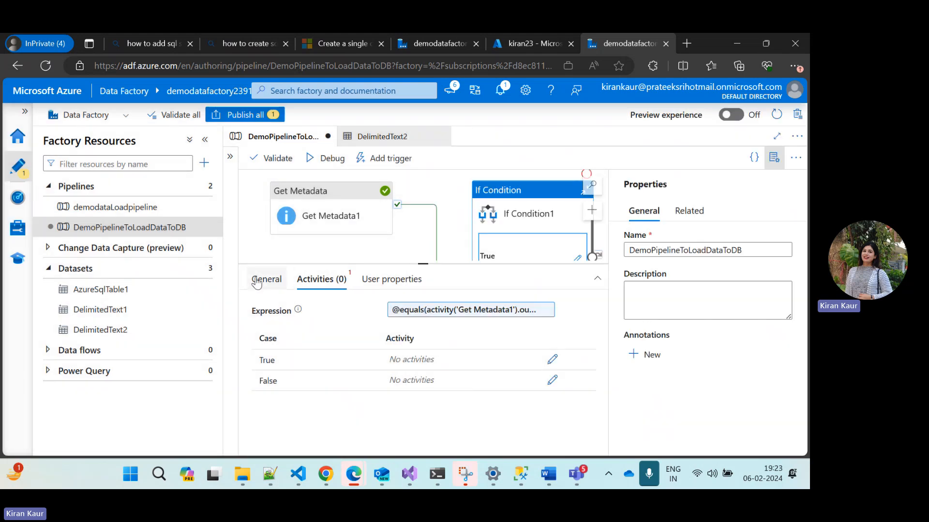
Check If Condition1's user properties, enlarge the canvas area and open its True activities for editing
{"action": "left_click", "coordinate": [390, 281]}
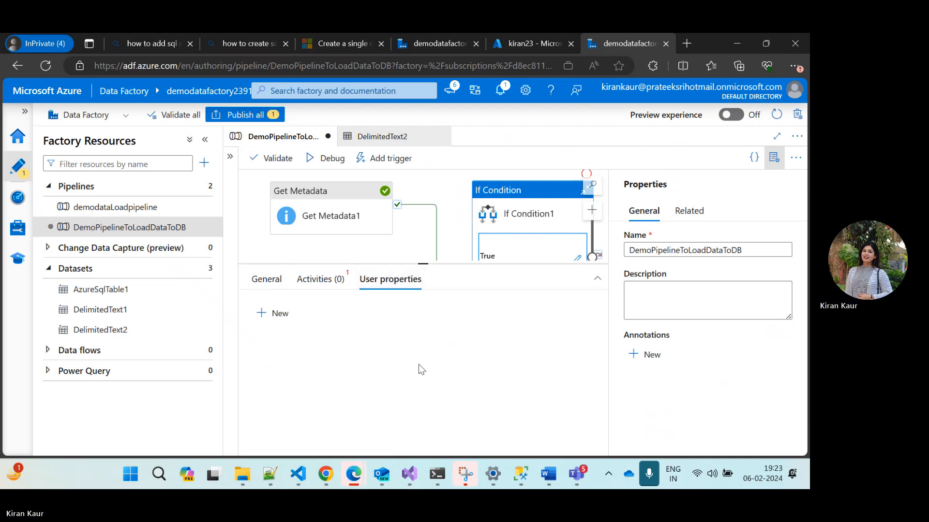
{"action": "left_click", "coordinate": [321, 280]}
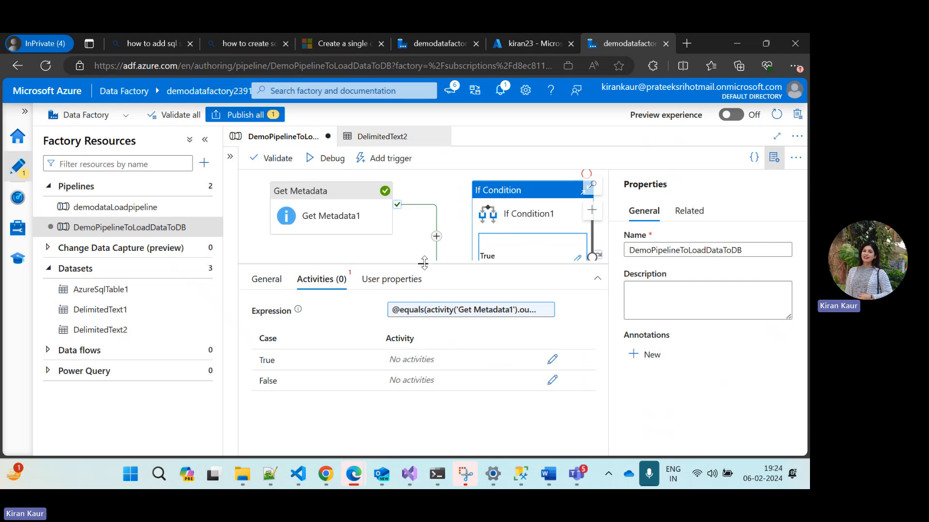
{"action": "left_click_drag", "start_coordinate": [423, 264], "coordinate": [423, 334]}
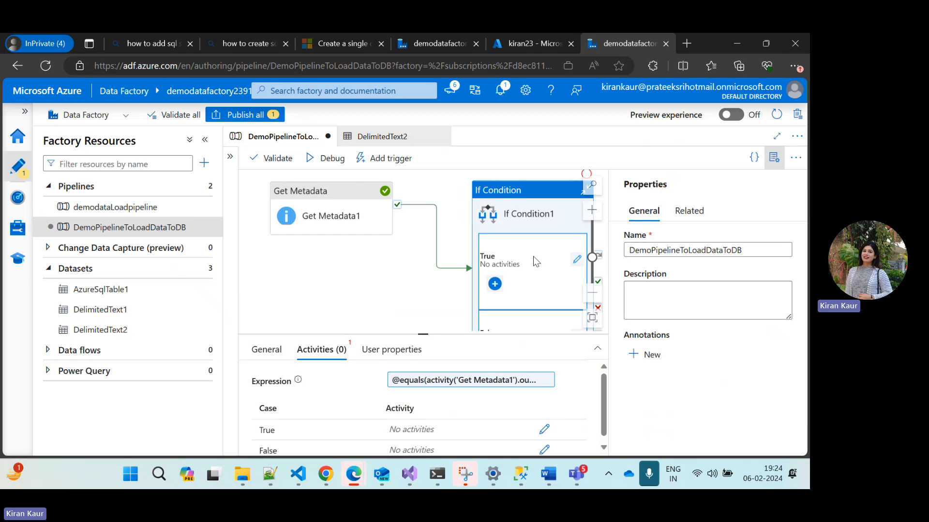
{"action": "left_click", "coordinate": [575, 263]}
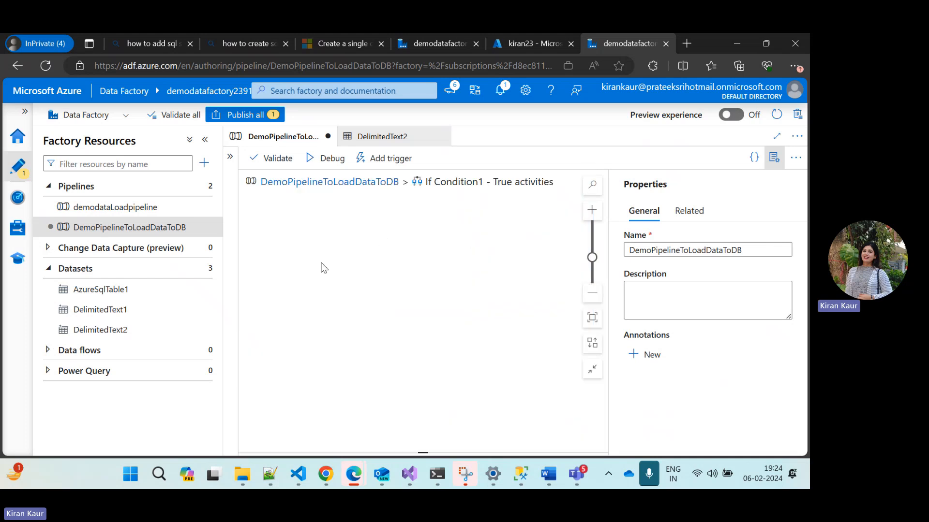
Search the activities for "cop" and add a Copy data activity to If Condition1's True activities
{"action": "left_click", "coordinate": [230, 156]}
{"action": "left_click", "coordinate": [282, 182]}
{"action": "key", "text": "BackSpace"}
{"action": "key", "text": "BackSpace"}
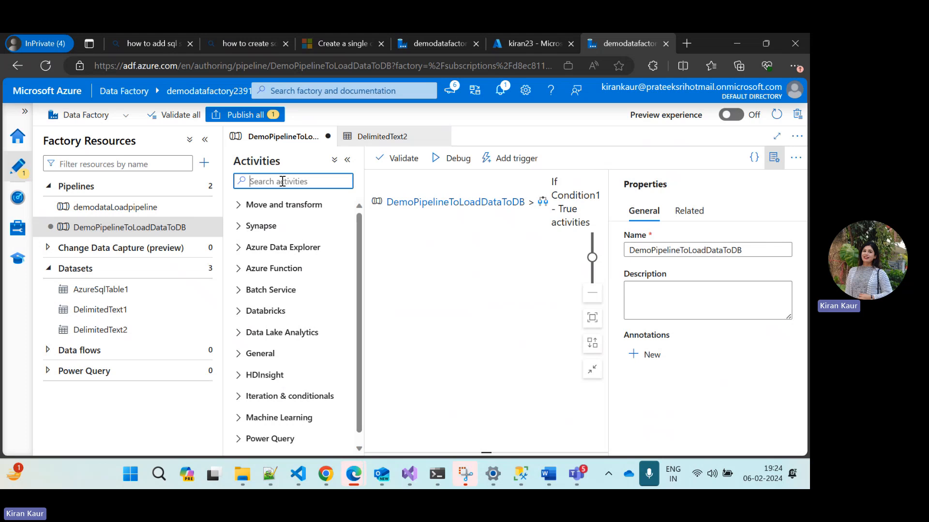
{"action": "type", "text": "cop"}
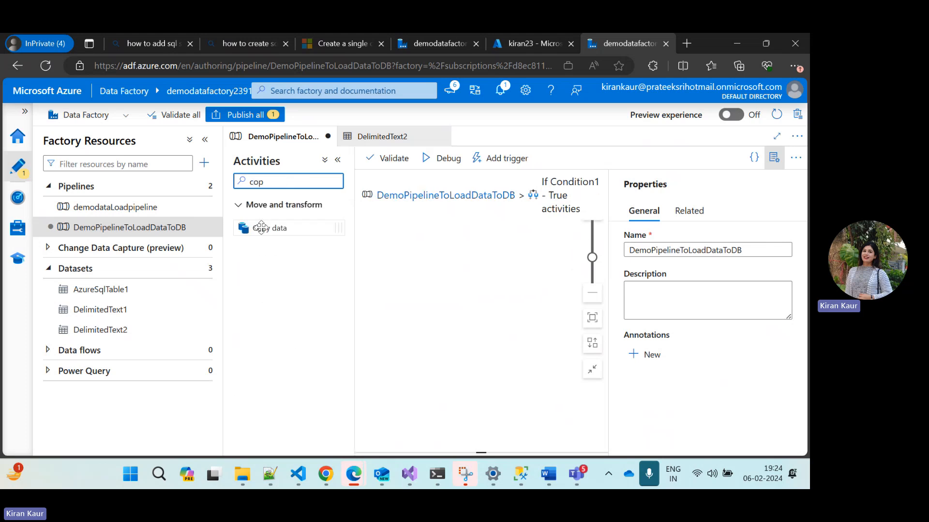
{"action": "left_click_drag", "start_coordinate": [264, 228], "coordinate": [433, 260]}
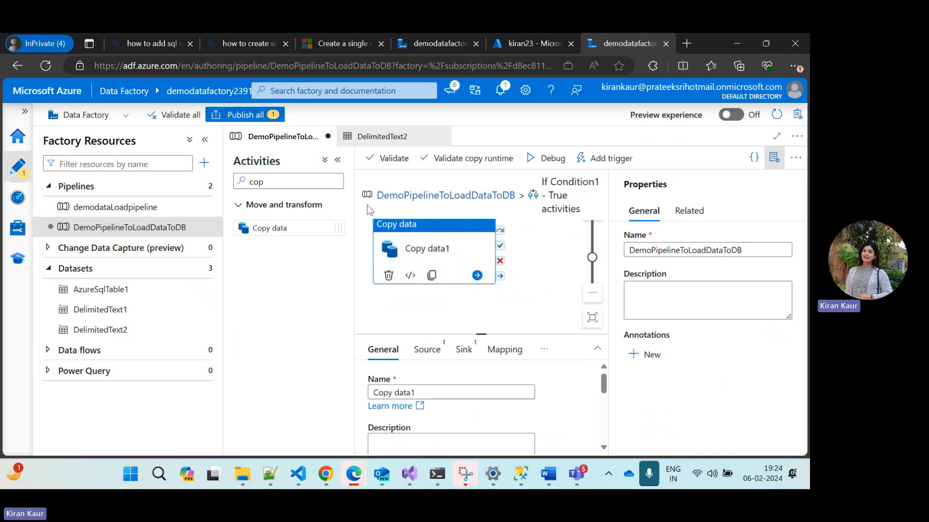
{"action": "left_click", "coordinate": [338, 161]}
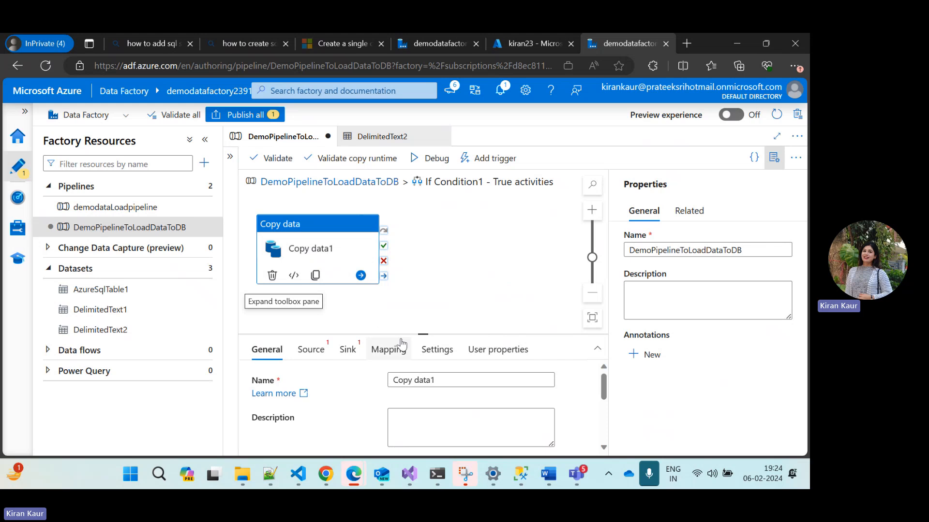
{"action": "left_click", "coordinate": [441, 379]}
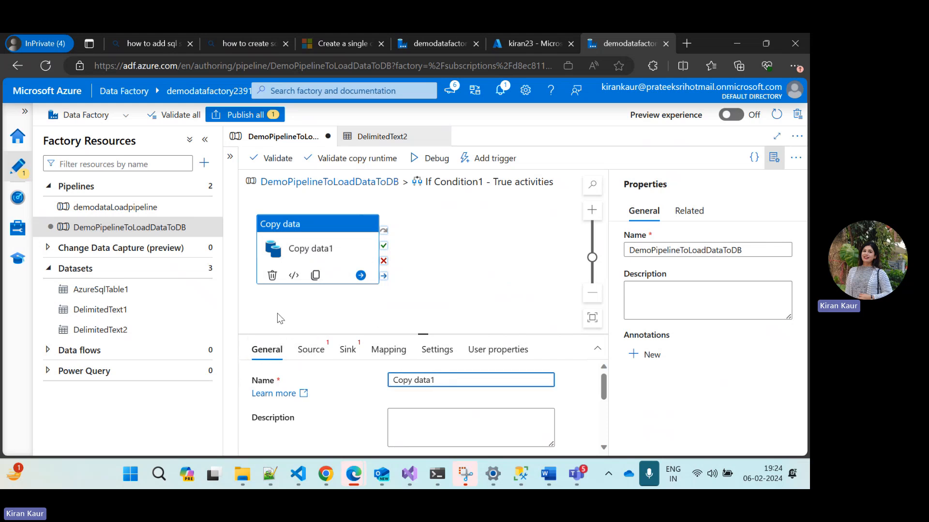
Set the source dataset of Copy data1 to DelimitedText2
{"action": "left_click", "coordinate": [312, 353]}
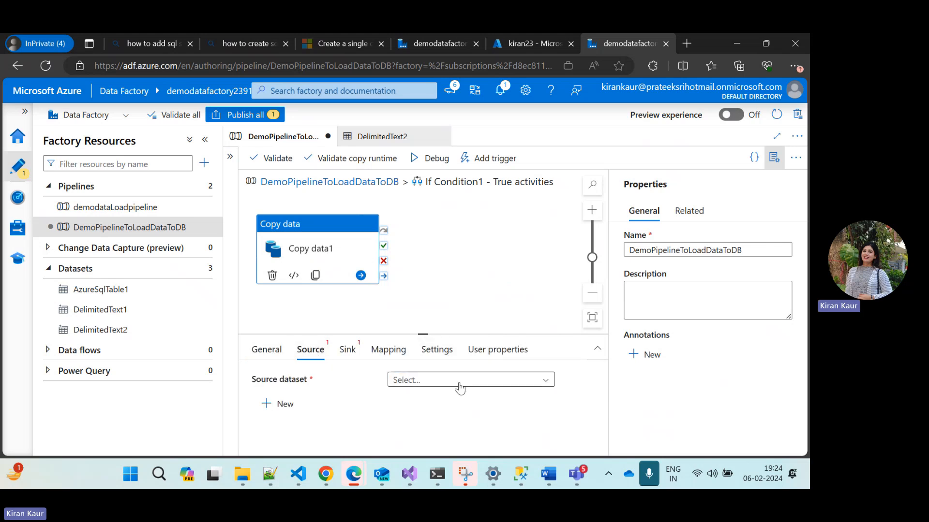
{"action": "left_click", "coordinate": [460, 381]}
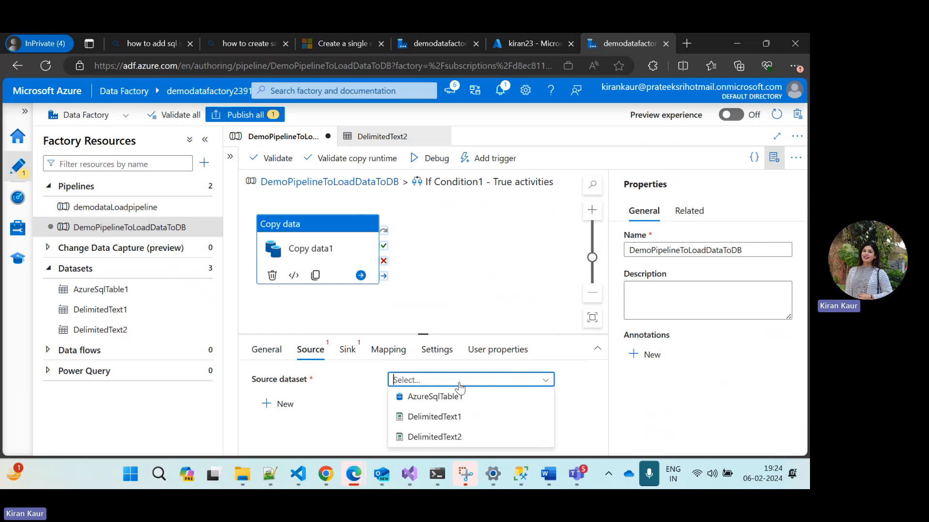
{"action": "left_click", "coordinate": [425, 443]}
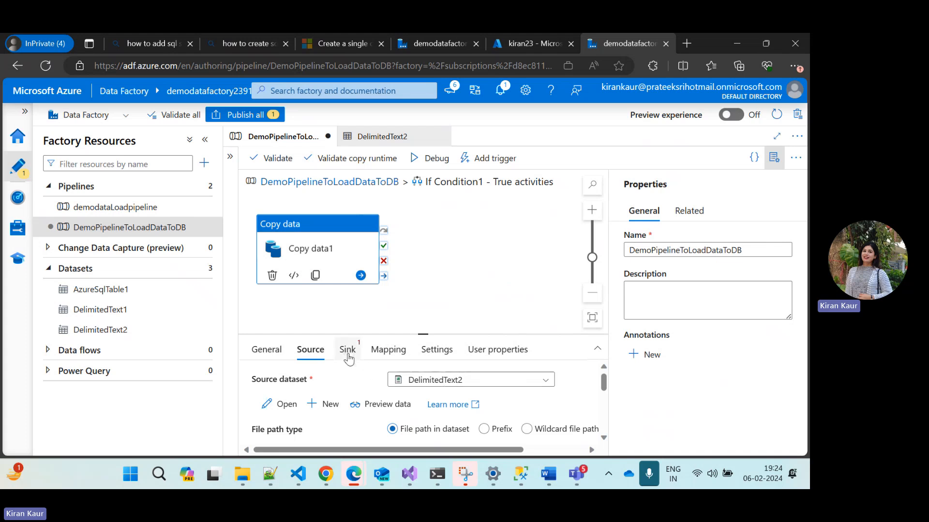
Set the source's file path type to Wildcard file path with *csv as the wildcard file name
{"action": "scroll", "coordinate": [369, 390], "scroll_direction": "down", "scroll_amount": 1}
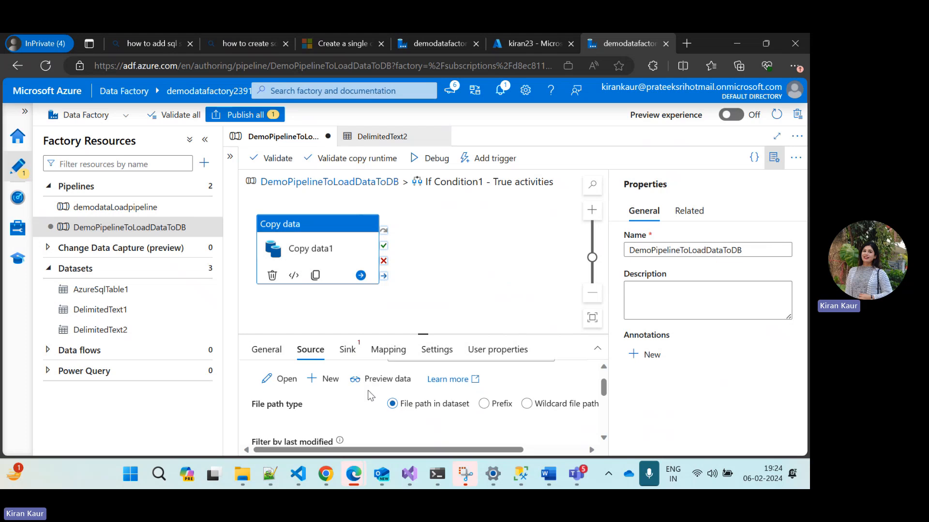
{"action": "left_click", "coordinate": [531, 410]}
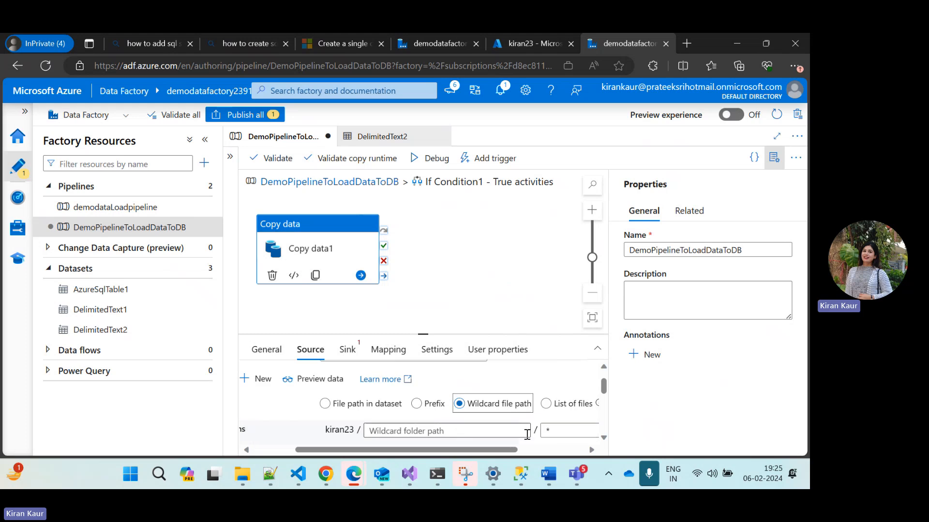
{"action": "left_click", "coordinate": [562, 430]}
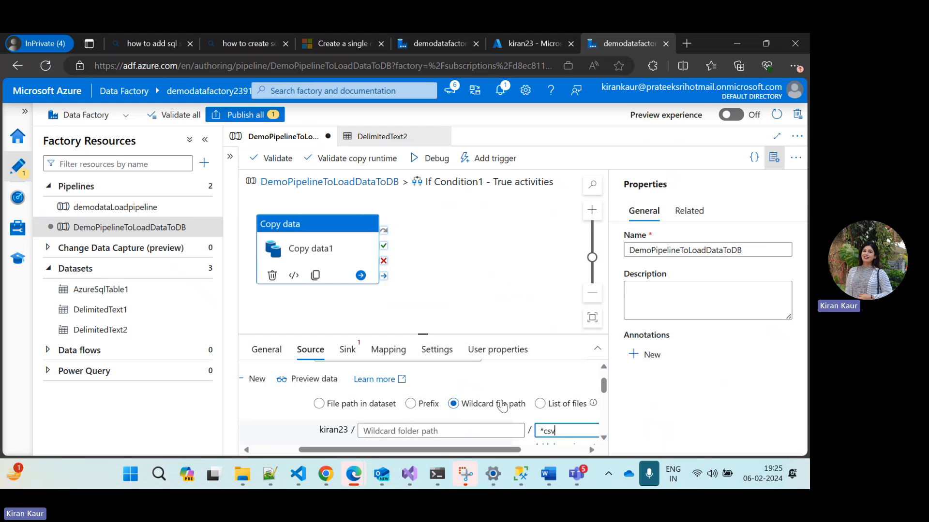
{"action": "scroll", "coordinate": [478, 426], "scroll_direction": "down", "scroll_amount": 1}
{"action": "scroll", "coordinate": [475, 416], "scroll_direction": "left", "scroll_amount": 2}
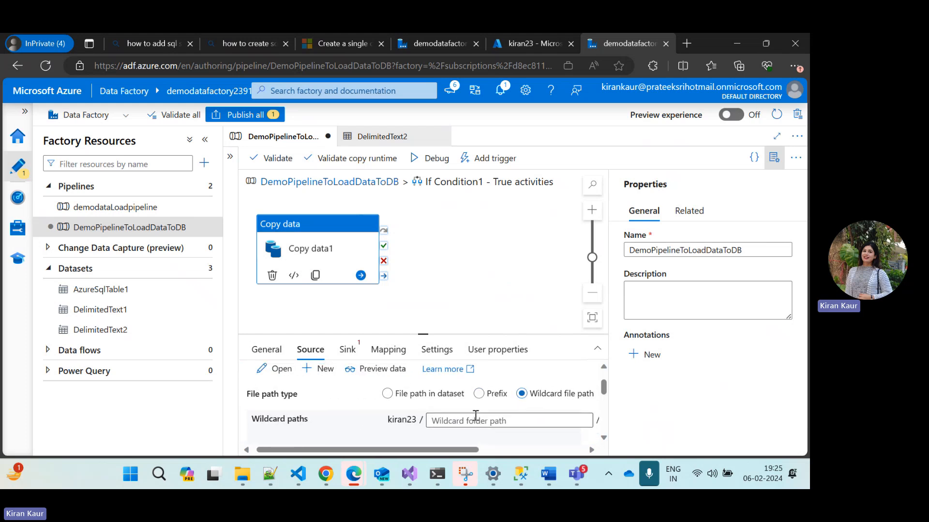
{"action": "scroll", "coordinate": [475, 418], "scroll_direction": "right", "scroll_amount": 2}
{"action": "scroll", "coordinate": [475, 418], "scroll_direction": "up", "scroll_amount": 1}
{"action": "scroll", "coordinate": [431, 420], "scroll_direction": "left", "scroll_amount": 1}
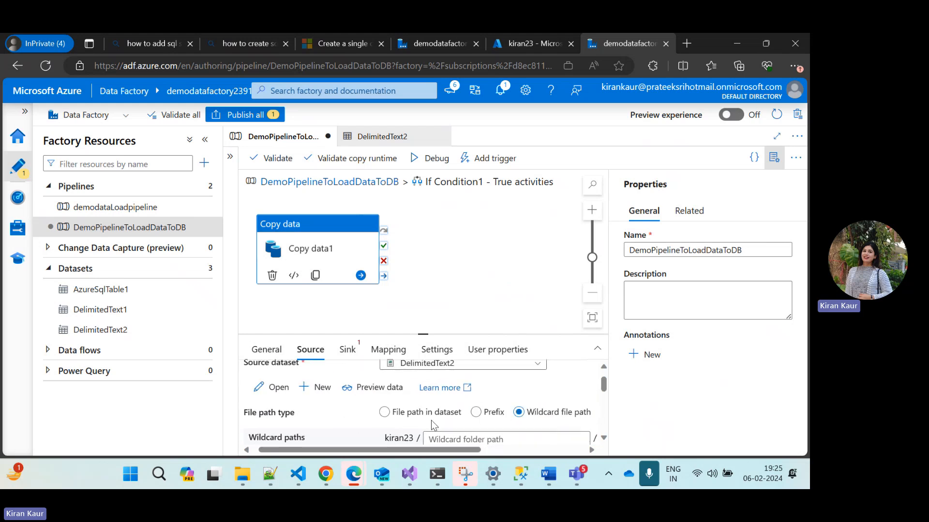
{"action": "scroll", "coordinate": [431, 420], "scroll_direction": "right", "scroll_amount": 1}
{"action": "scroll", "coordinate": [360, 407], "scroll_direction": "up", "scroll_amount": 1}
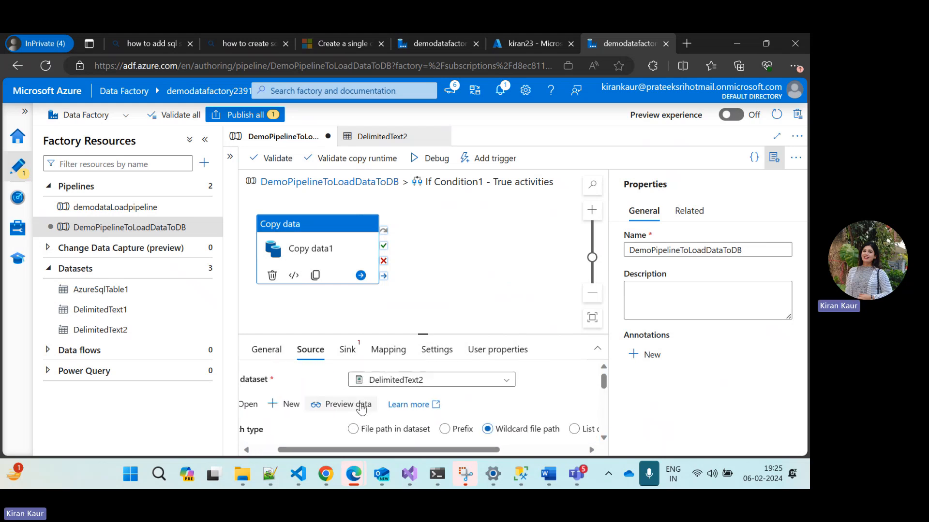
Start a new sink dataset for Copy data1 with Azure SQL Database as its data store
{"action": "left_click", "coordinate": [355, 355]}
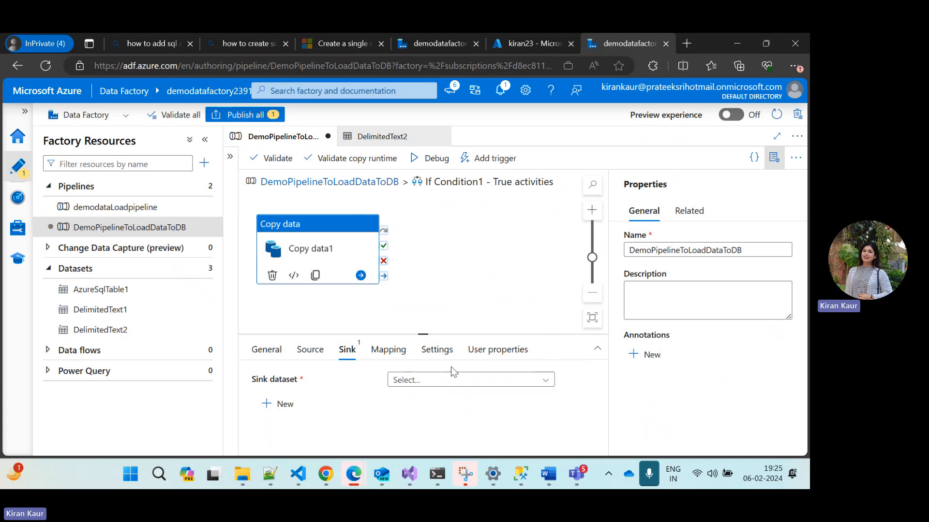
{"action": "left_click", "coordinate": [444, 383]}
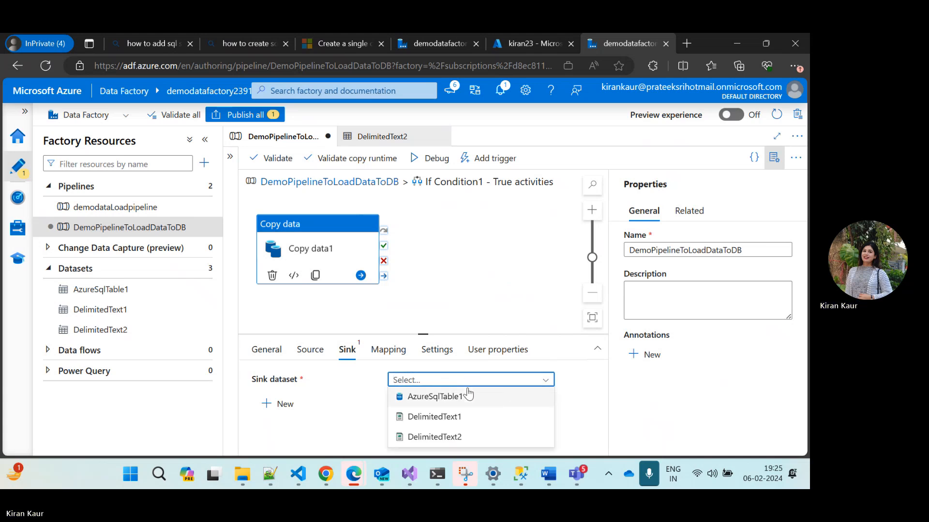
{"action": "left_click", "coordinate": [345, 418]}
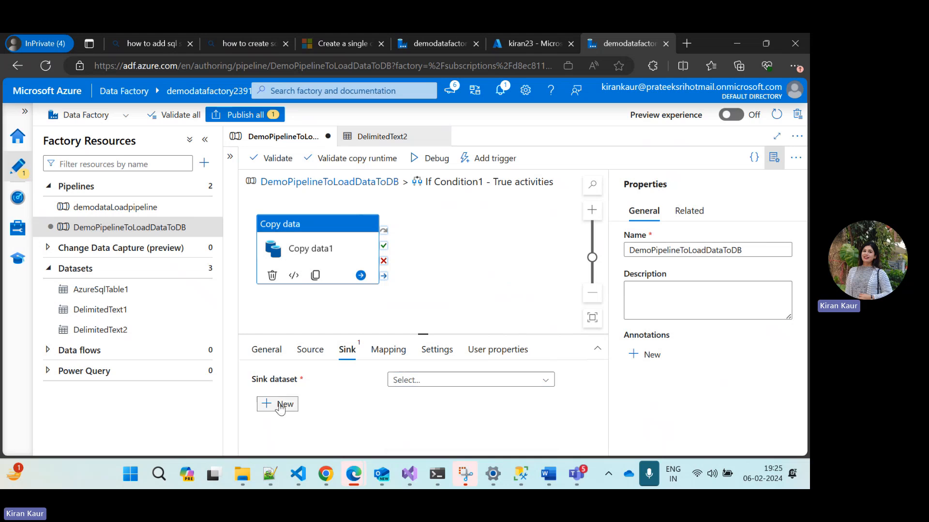
{"action": "left_click", "coordinate": [282, 404]}
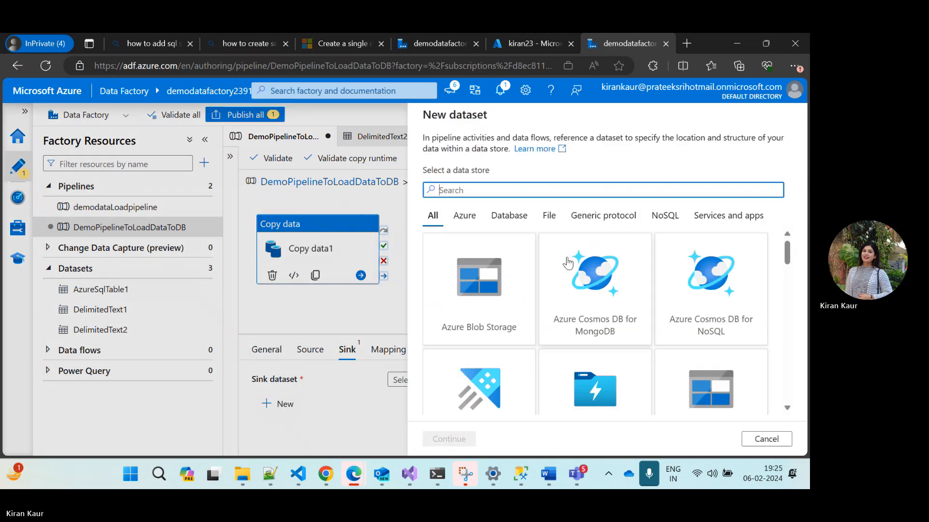
{"action": "scroll", "coordinate": [637, 343], "scroll_direction": "down", "scroll_amount": 2}
{"action": "scroll", "coordinate": [639, 343], "scroll_direction": "down", "scroll_amount": 5}
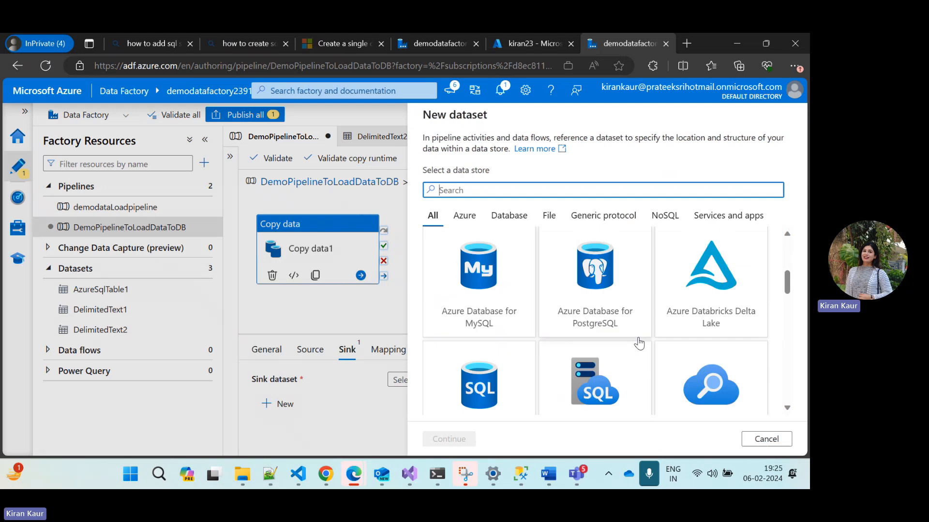
{"action": "left_click", "coordinate": [490, 319]}
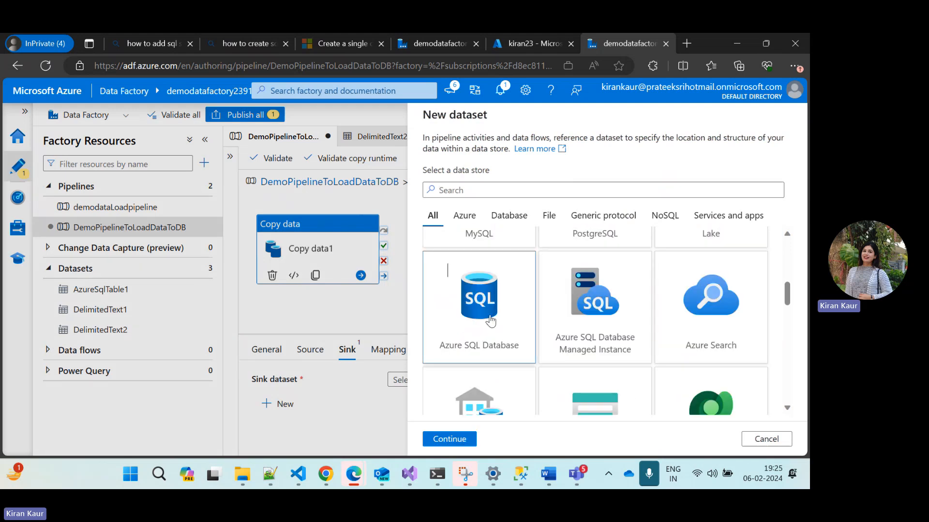
{"action": "left_click", "coordinate": [464, 439]}
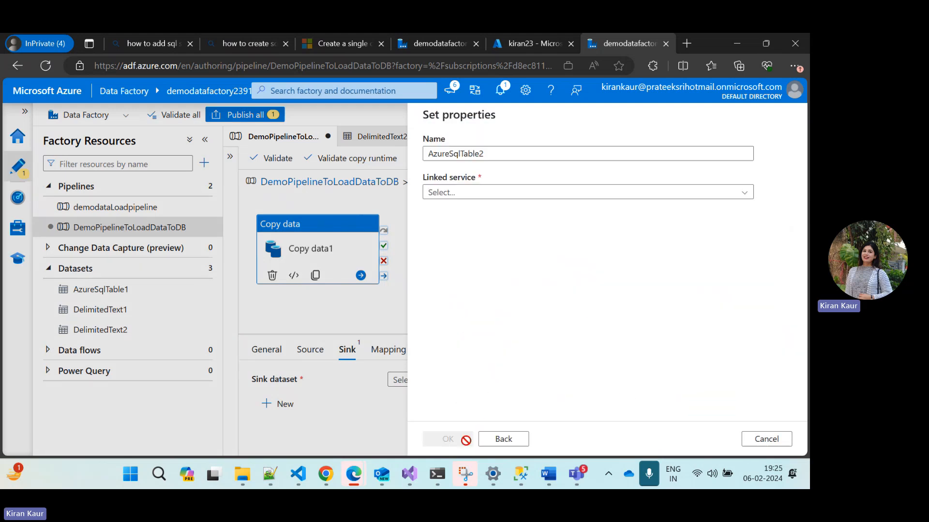
Create the sink dataset with linked service AzureSqlDatabase1 and table dbo.DemoSourceFile
{"action": "left_click", "coordinate": [476, 193]}
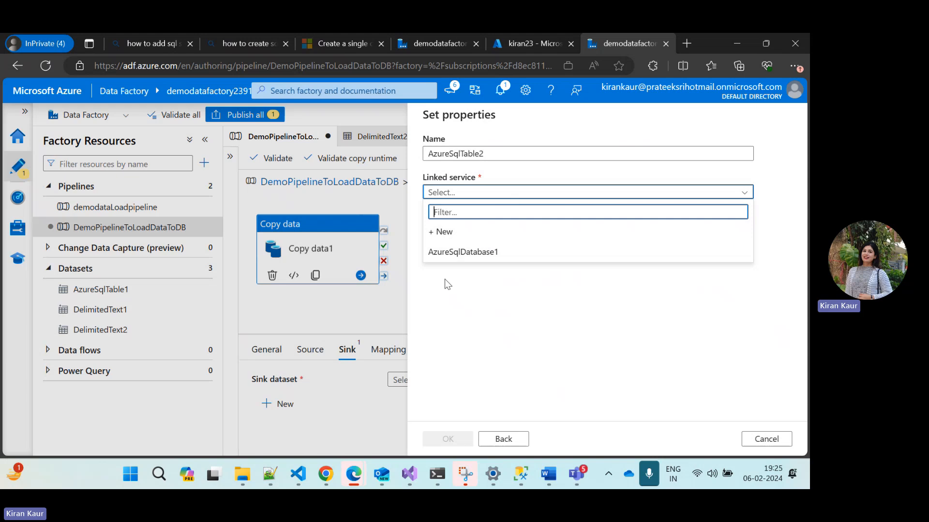
{"action": "left_click", "coordinate": [463, 253]}
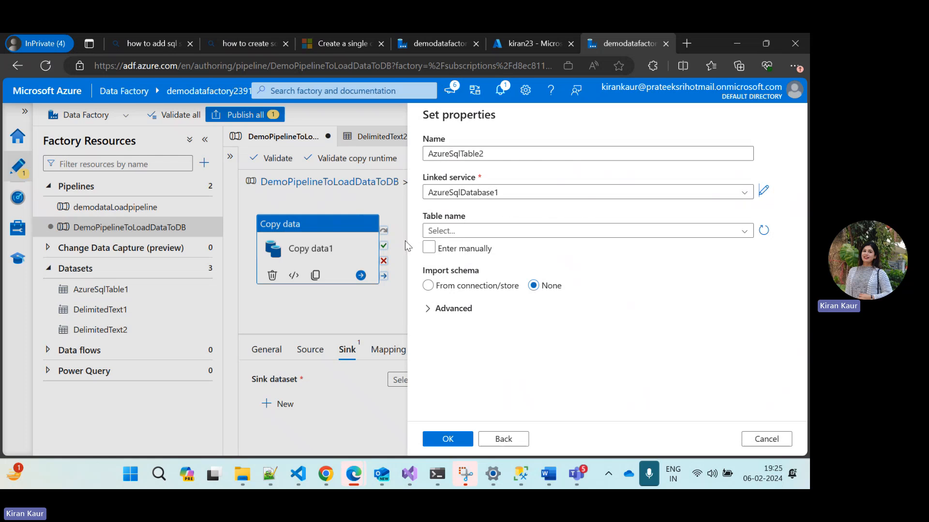
{"action": "left_click", "coordinate": [554, 231]}
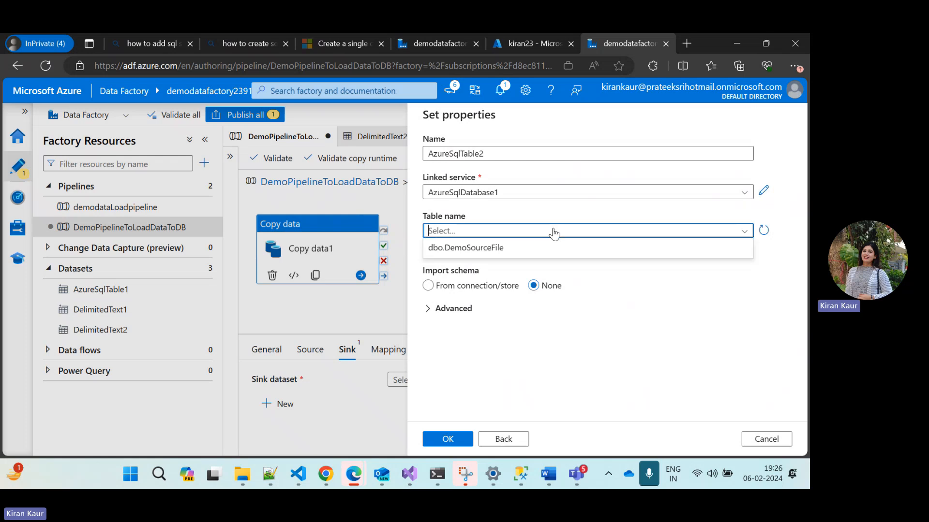
{"action": "left_click", "coordinate": [485, 254]}
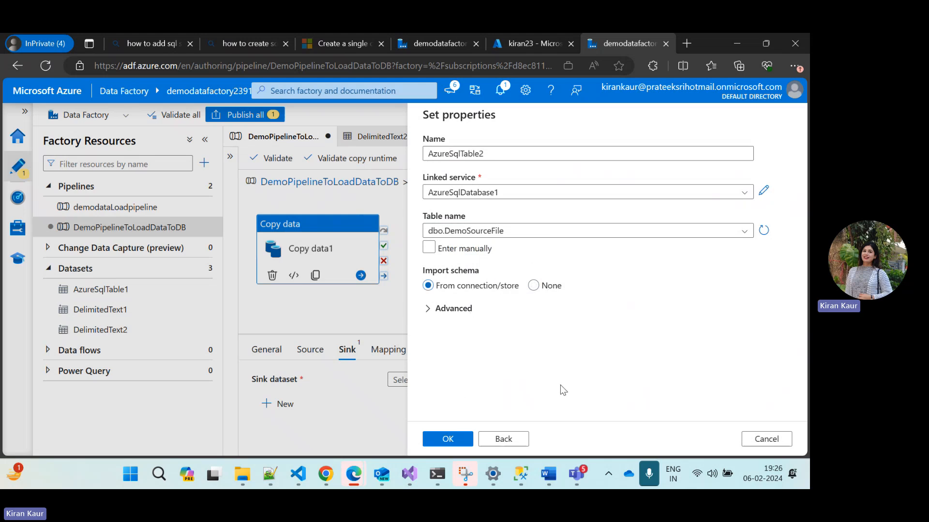
{"action": "left_click", "coordinate": [458, 446]}
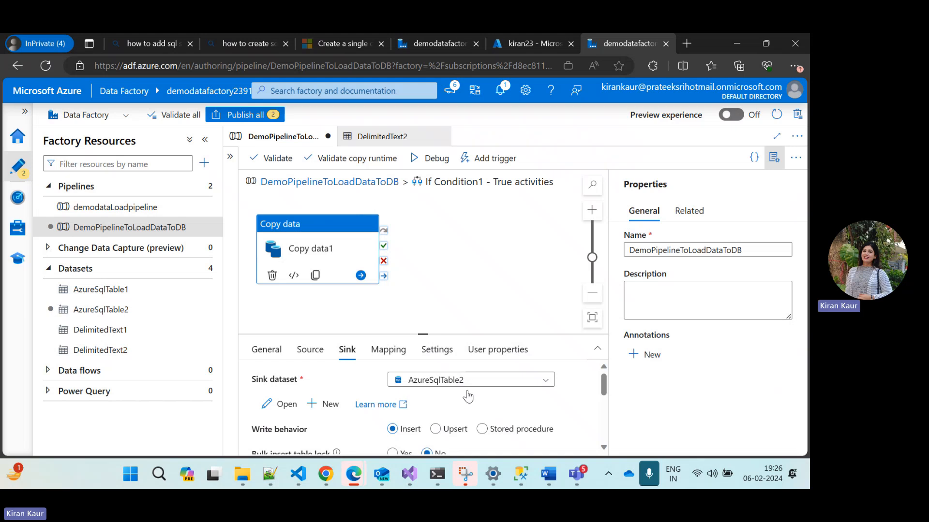
Review the sink options down to the pre-copy script, and rerun the DemoSourceFile select query in SQL Server Management Studio
{"action": "scroll", "coordinate": [479, 403], "scroll_direction": "down", "scroll_amount": 1}
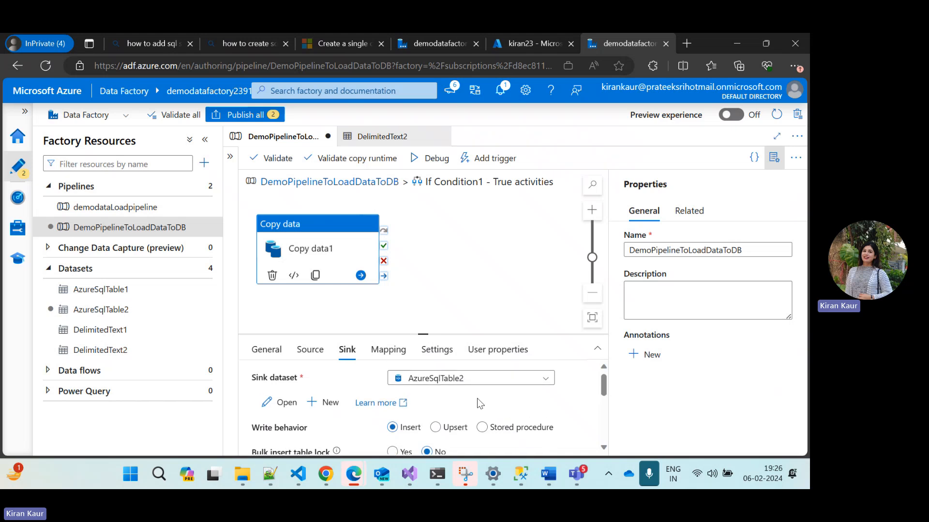
{"action": "scroll", "coordinate": [464, 411], "scroll_direction": "down", "scroll_amount": 3}
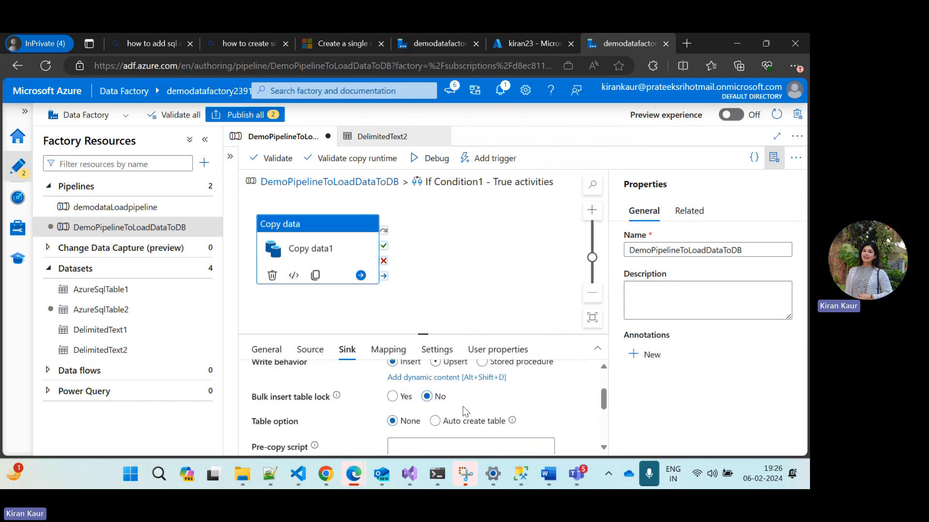
{"action": "scroll", "coordinate": [464, 411], "scroll_direction": "down", "scroll_amount": 2}
{"action": "left_click", "coordinate": [432, 408]}
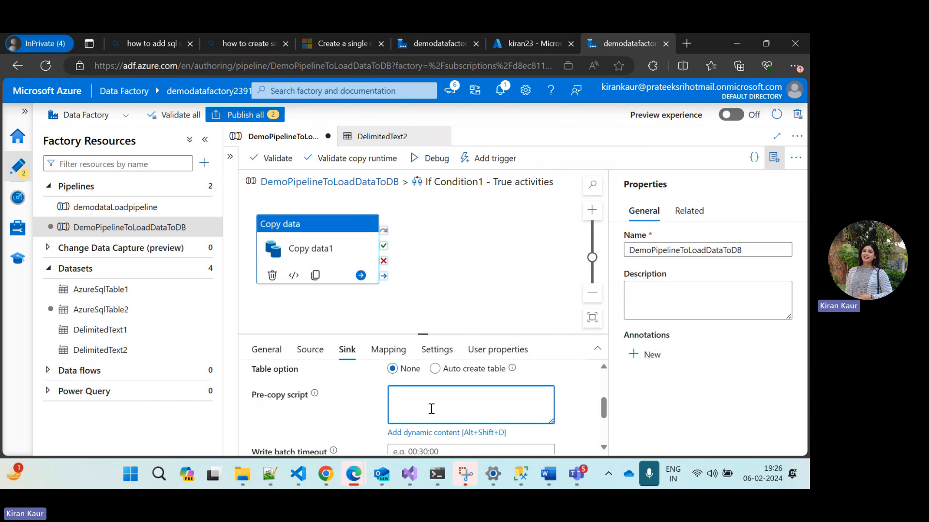
{"action": "left_click", "coordinate": [522, 476]}
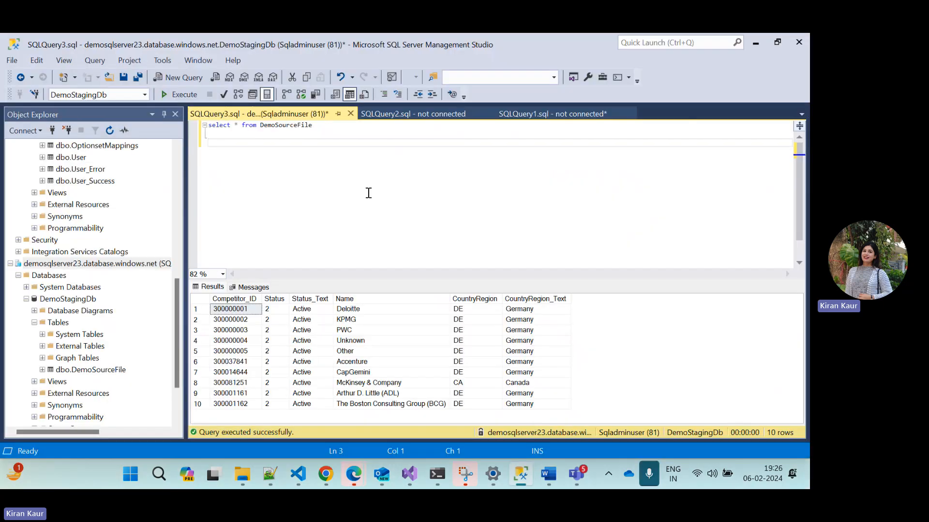
{"action": "key", "text": "F5"}
{"action": "left_click", "coordinate": [521, 477]}
Set the sink's pre-copy script to "truncate table DemoSourceFile", copying the table name from the query in SQL Server Management Studio
{"action": "left_click", "coordinate": [436, 403]}
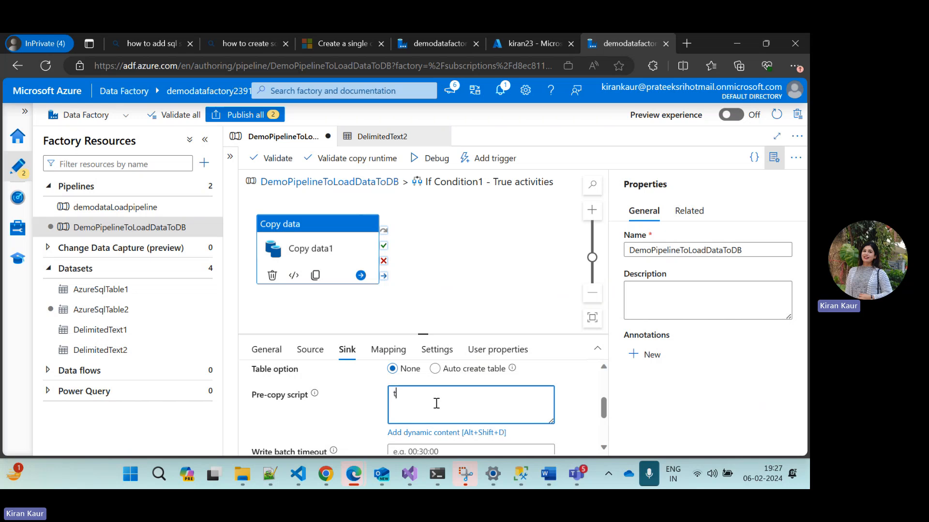
{"action": "type", "text": "truncate table"}
{"action": "left_click", "coordinate": [517, 477]}
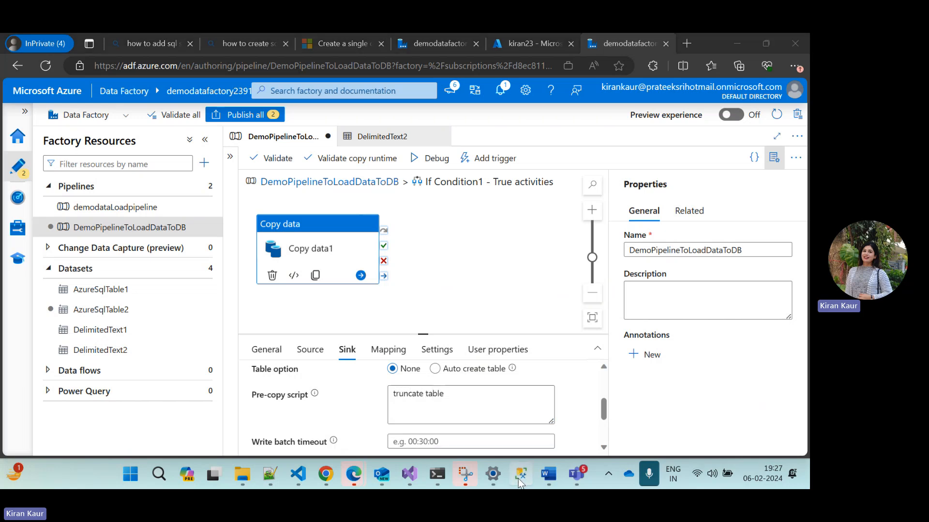
{"action": "double_click", "coordinate": [284, 125]}
{"action": "key", "text": "ctrl+c"}
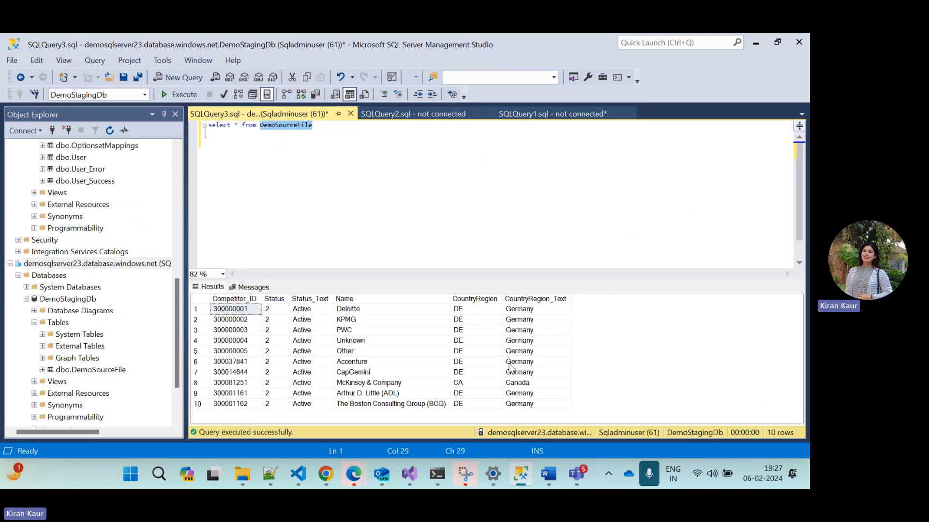
{"action": "left_click", "coordinate": [518, 476]}
{"action": "left_click", "coordinate": [476, 402]}
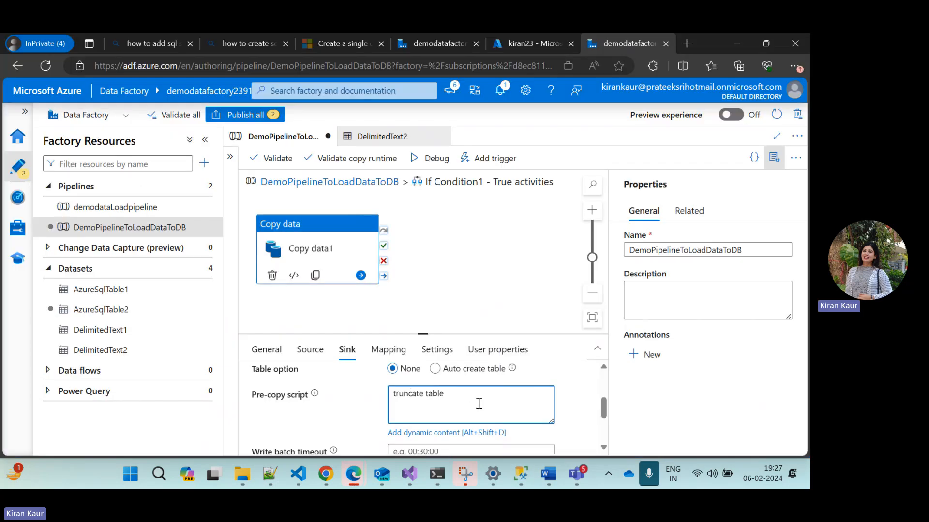
{"action": "key", "text": "ctrl+v"}
{"action": "scroll", "coordinate": [327, 414], "scroll_direction": "down", "scroll_amount": 1}
{"action": "scroll", "coordinate": [328, 415], "scroll_direction": "up", "scroll_amount": 3}
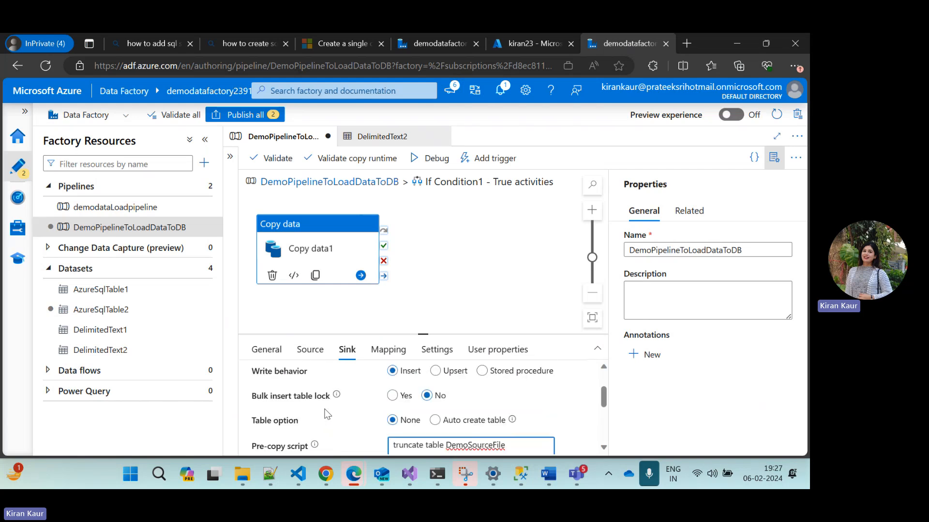
Import the schemas for Copy data1's column mapping and enlarge the mapping area
{"action": "left_click", "coordinate": [389, 351]}
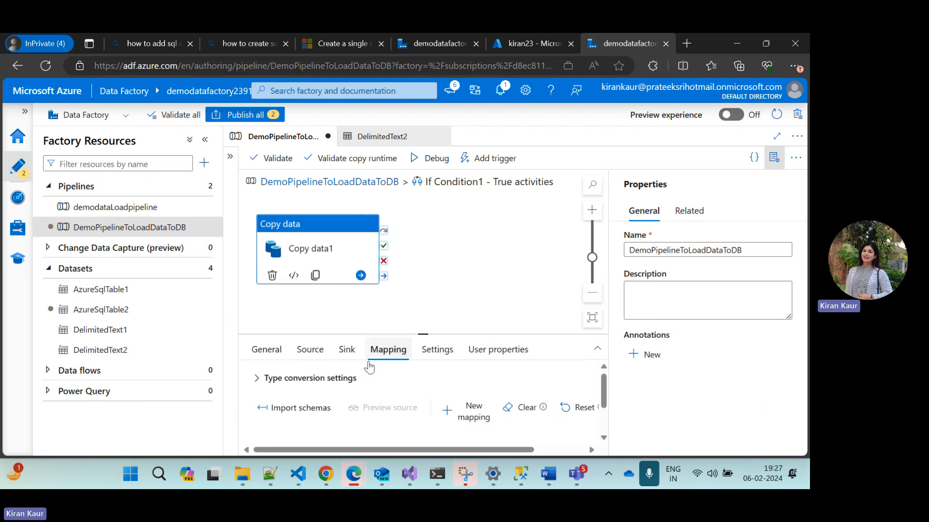
{"action": "left_click", "coordinate": [286, 409]}
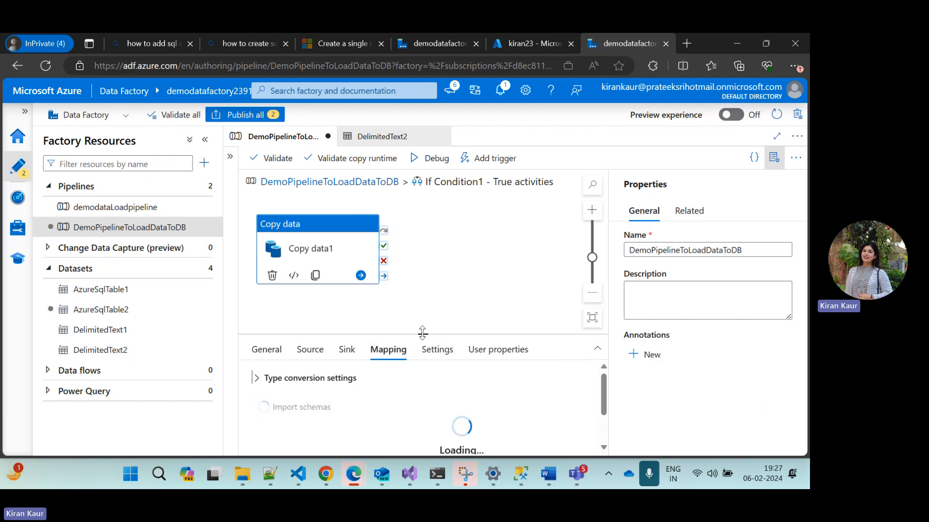
{"action": "left_click_drag", "start_coordinate": [422, 333], "coordinate": [423, 225]}
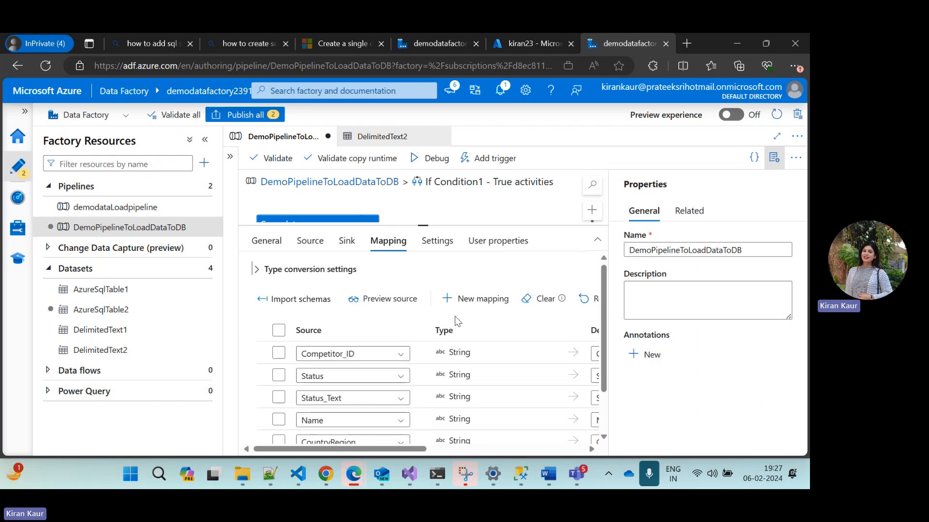
Review Copy data1's source columns, types and destination columns in the mapping, plus its settings and user properties
{"action": "scroll", "coordinate": [468, 366], "scroll_direction": "down", "scroll_amount": 2}
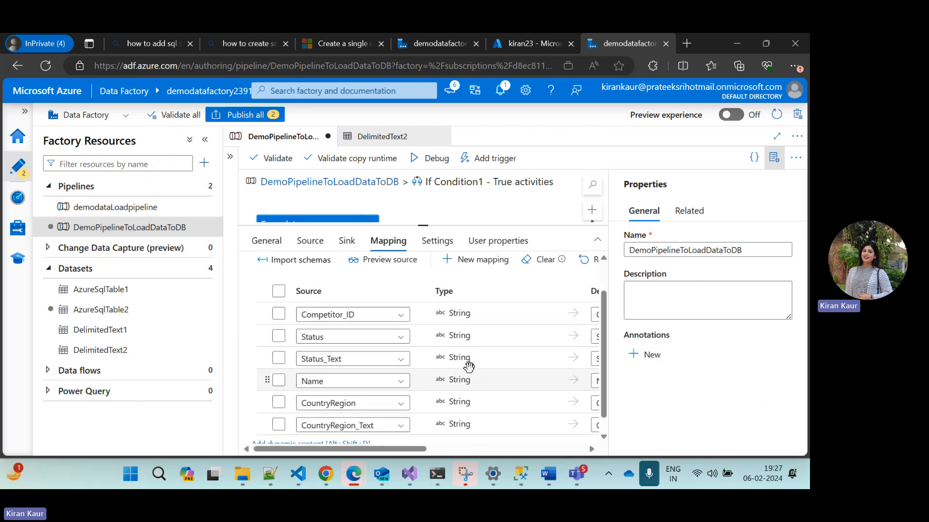
{"action": "scroll", "coordinate": [407, 368], "scroll_direction": "down", "scroll_amount": 1}
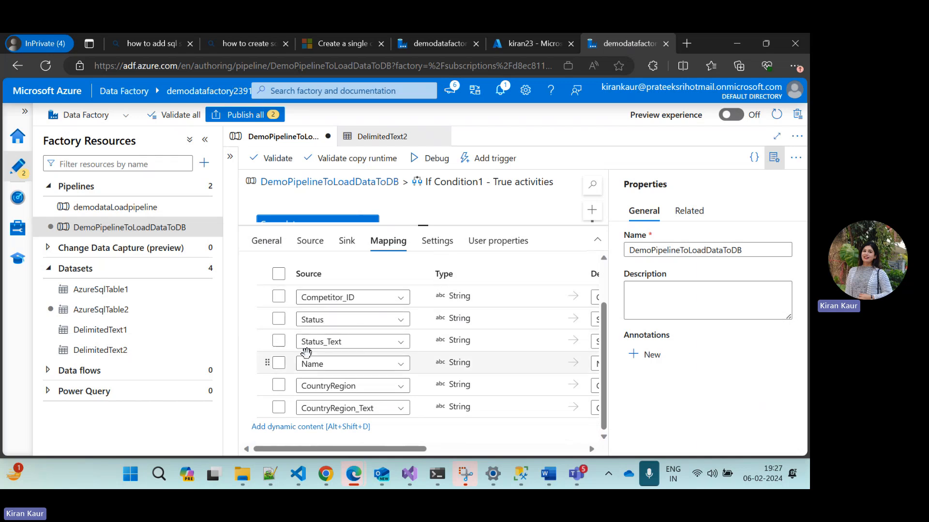
{"action": "scroll", "coordinate": [409, 396], "scroll_direction": "right", "scroll_amount": 1}
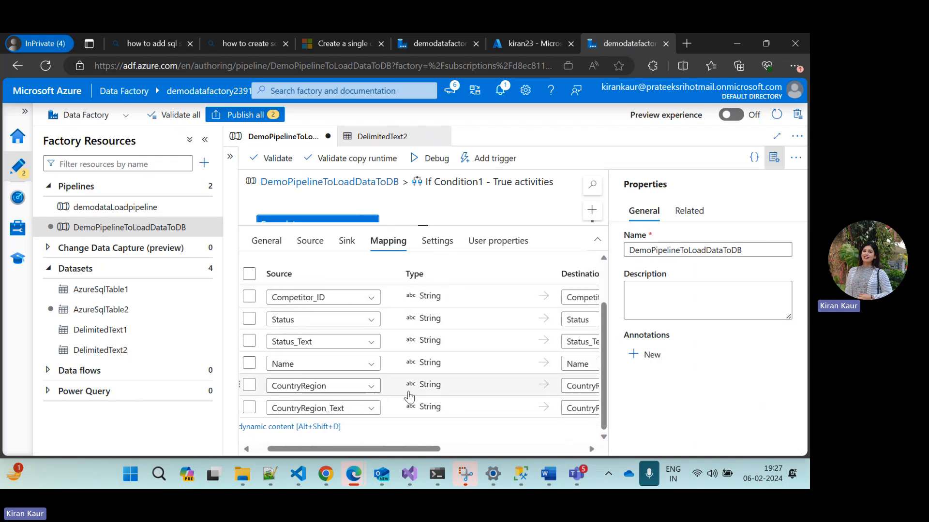
{"action": "scroll", "coordinate": [409, 396], "scroll_direction": "right", "scroll_amount": 3}
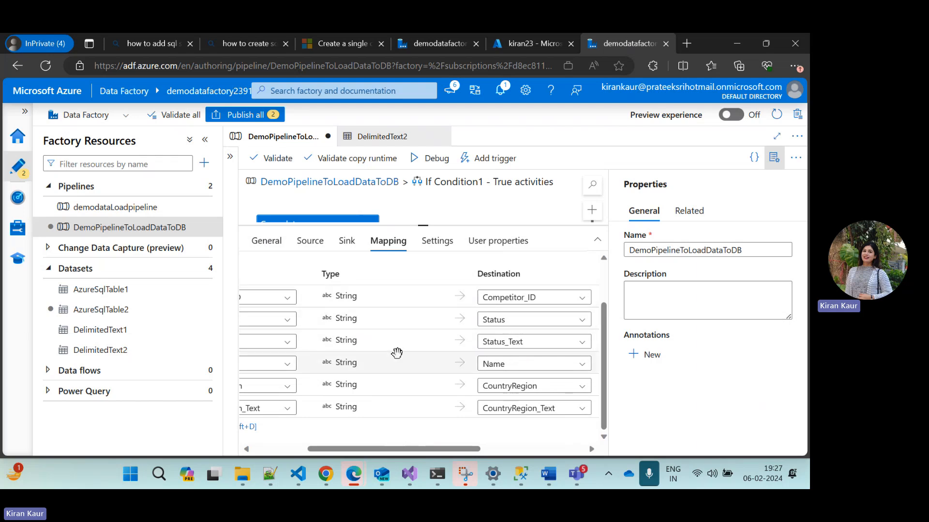
{"action": "scroll", "coordinate": [397, 353], "scroll_direction": "left", "scroll_amount": 4}
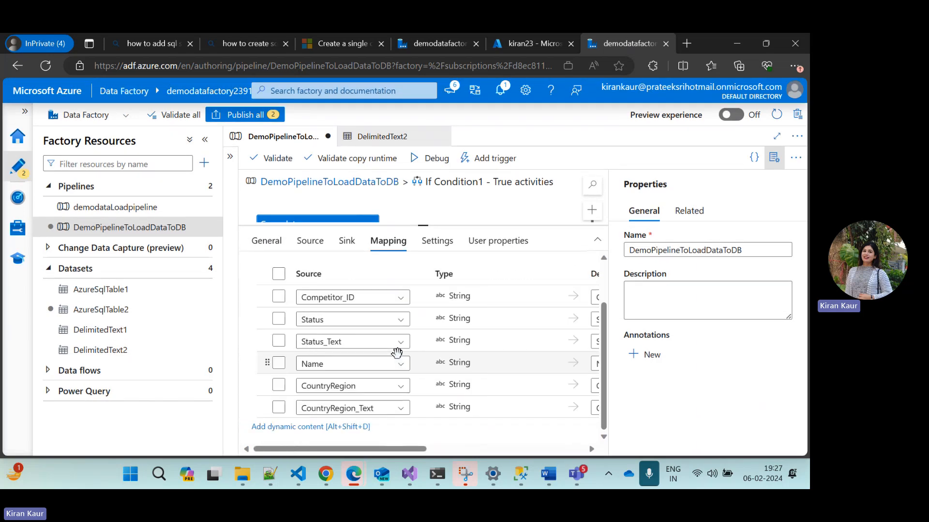
{"action": "scroll", "coordinate": [397, 353], "scroll_direction": "right", "scroll_amount": 3}
{"action": "scroll", "coordinate": [397, 353], "scroll_direction": "left", "scroll_amount": 3}
{"action": "scroll", "coordinate": [444, 355], "scroll_direction": "down", "scroll_amount": 1}
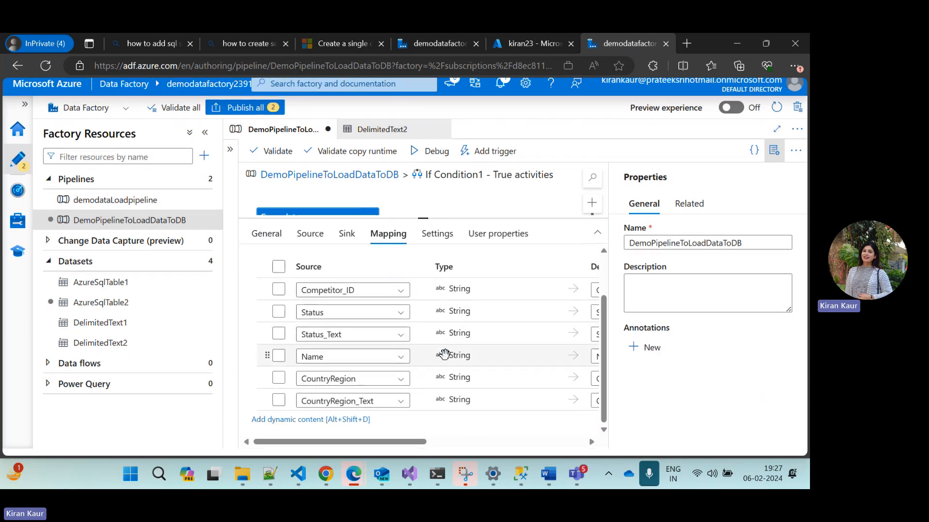
{"action": "scroll", "coordinate": [444, 355], "scroll_direction": "up", "scroll_amount": 2}
{"action": "scroll", "coordinate": [387, 368], "scroll_direction": "down", "scroll_amount": 1}
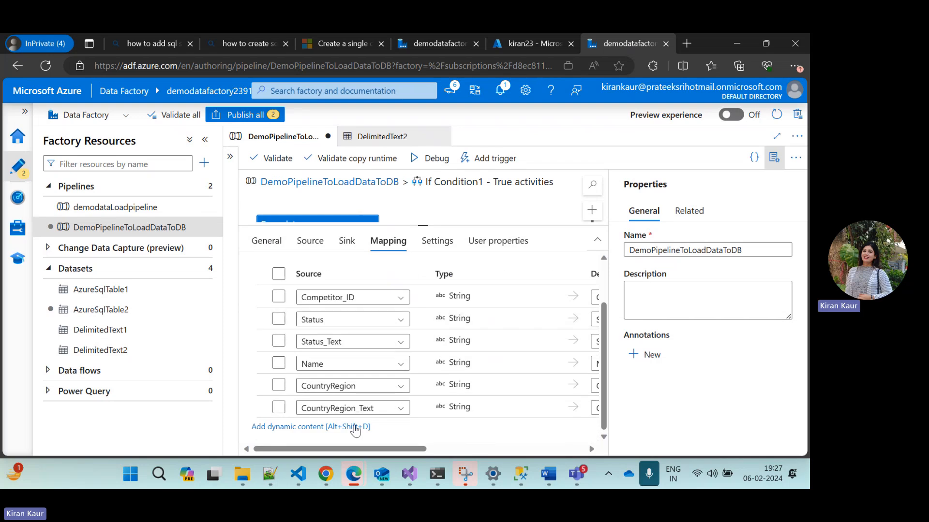
{"action": "scroll", "coordinate": [398, 386], "scroll_direction": "right", "scroll_amount": 3}
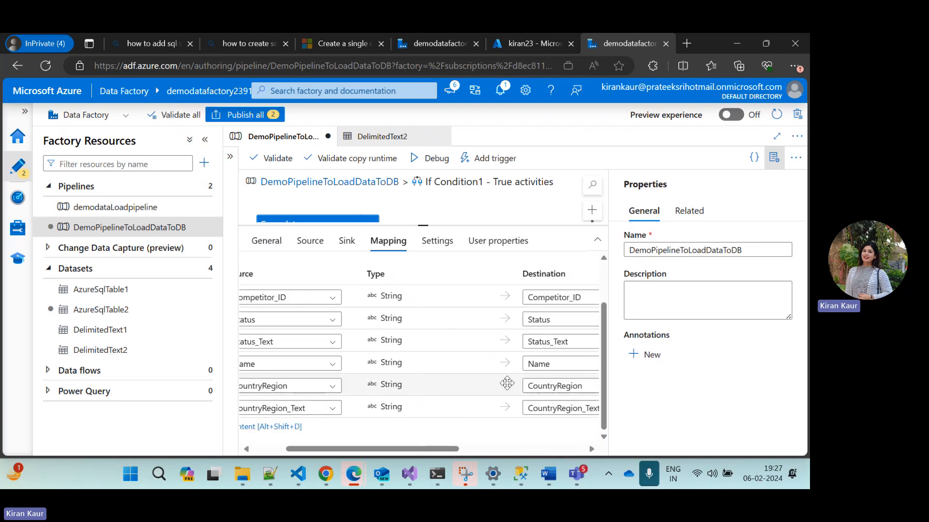
{"action": "scroll", "coordinate": [471, 363], "scroll_direction": "left", "scroll_amount": 1}
{"action": "scroll", "coordinate": [471, 363], "scroll_direction": "up", "scroll_amount": 1}
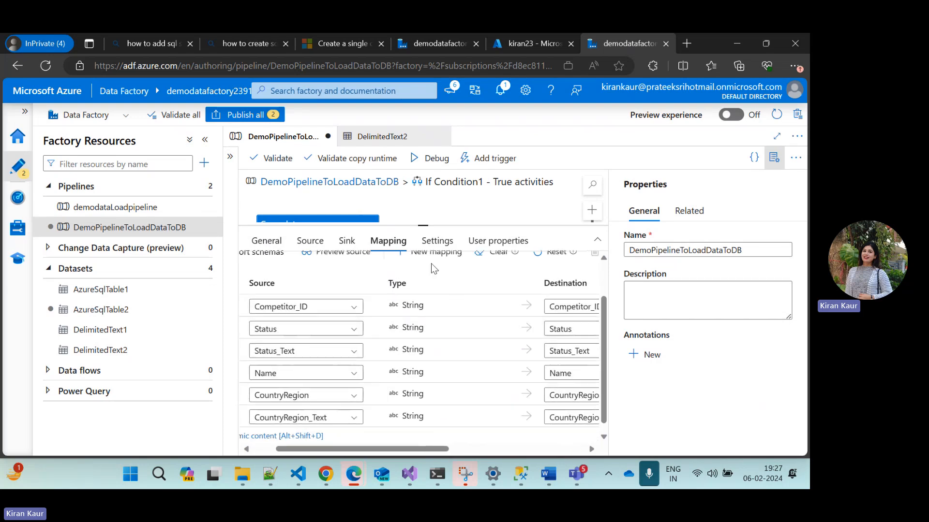
{"action": "left_click", "coordinate": [438, 240]}
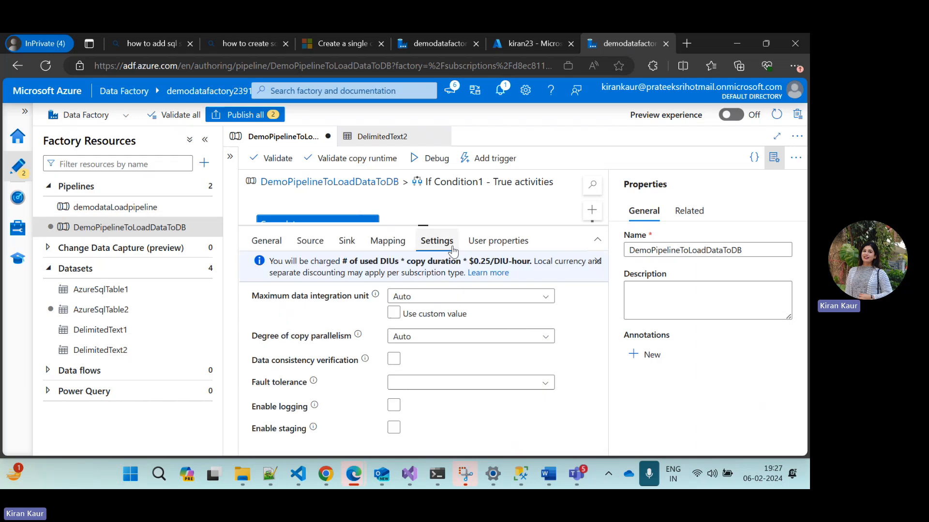
{"action": "left_click", "coordinate": [503, 242]}
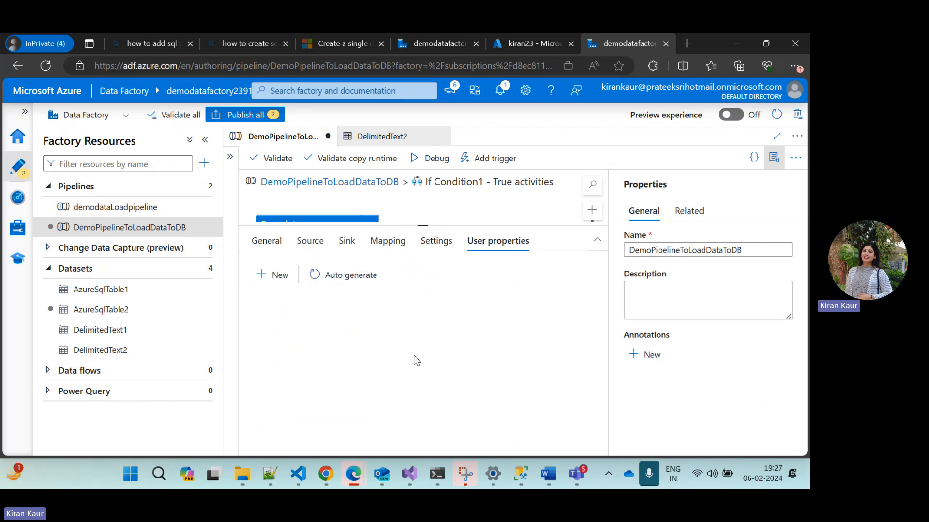
Validate DemoPipelineToLoadDataToDB and publish the pending changes to the pipeline and the AzureSqlTable2 dataset
{"action": "left_click", "coordinate": [274, 160]}
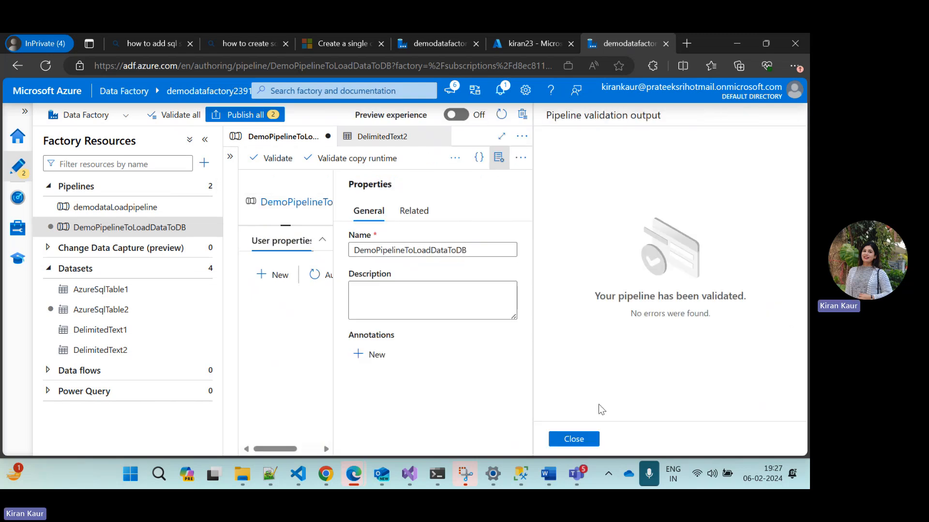
{"action": "left_click", "coordinate": [574, 439]}
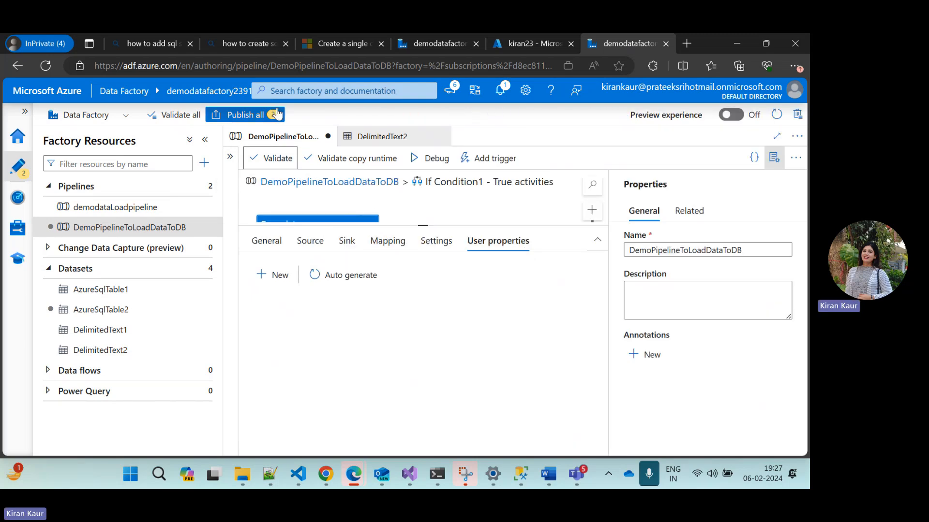
{"action": "left_click", "coordinate": [242, 115]}
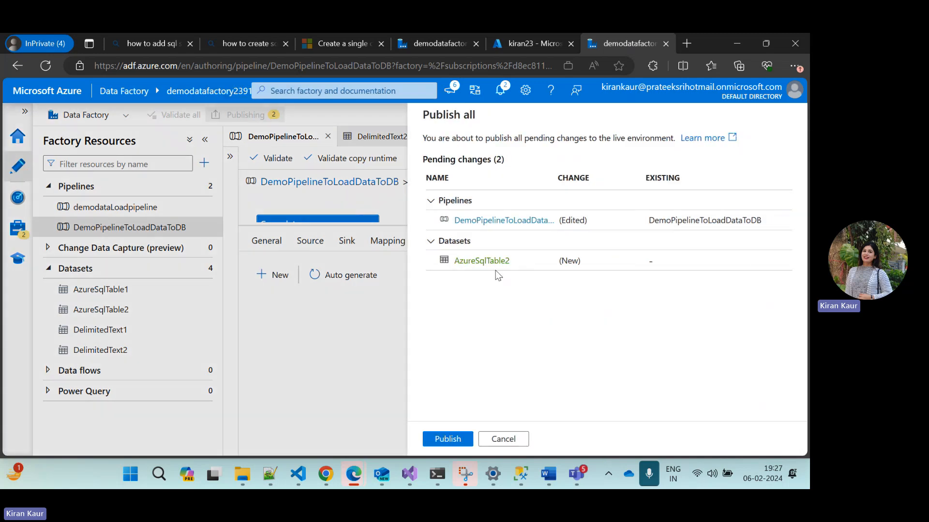
{"action": "left_click", "coordinate": [454, 442]}
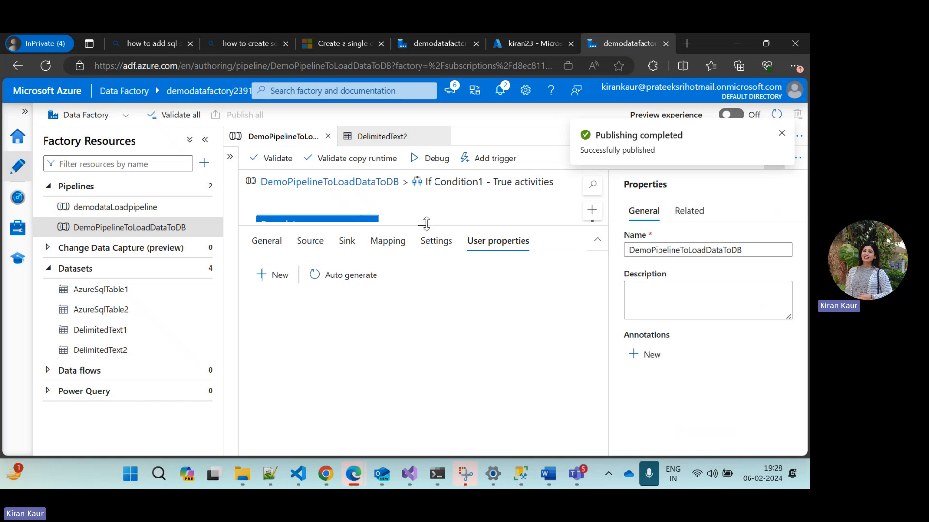
Start a debug run of DemoPipelineToLoadDataToDB and enlarge the run output to show the activity list
{"action": "left_click_drag", "start_coordinate": [426, 221], "coordinate": [438, 332]}
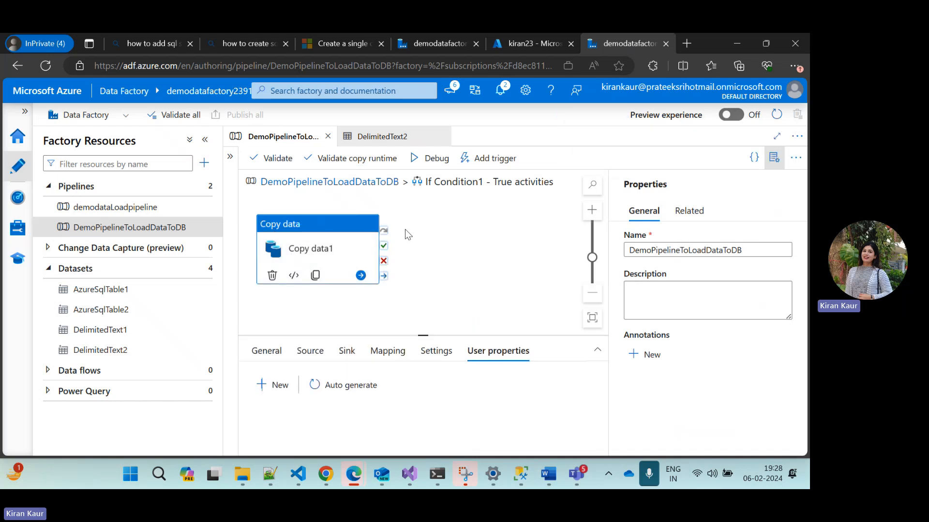
{"action": "left_click", "coordinate": [431, 163]}
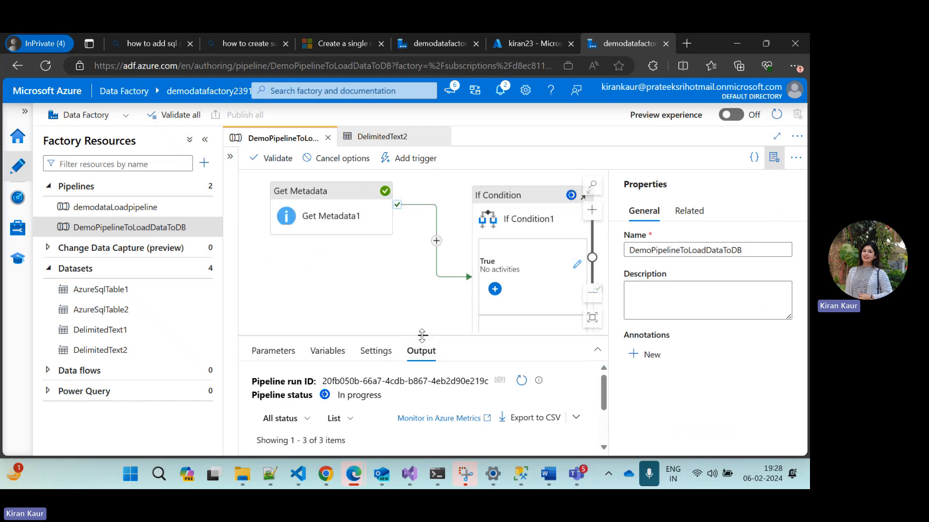
{"action": "left_click_drag", "start_coordinate": [416, 334], "coordinate": [412, 225]}
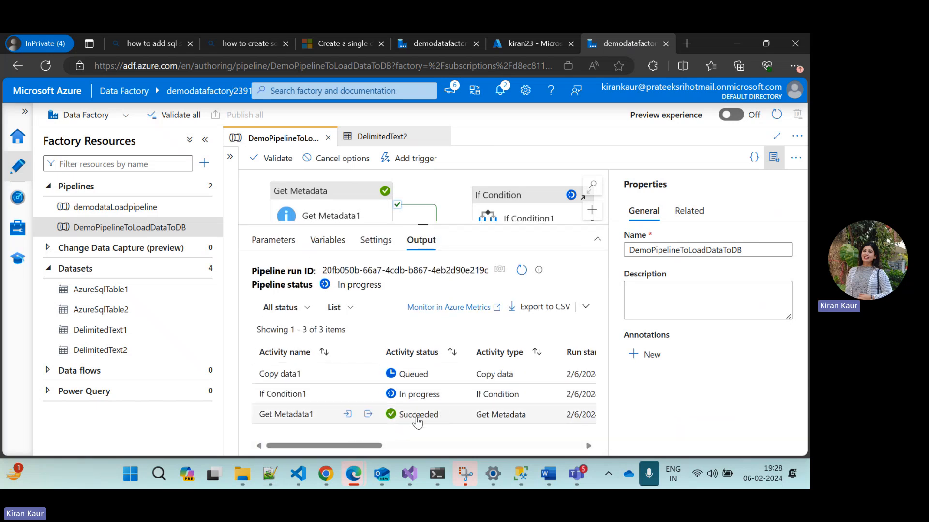
Inspect the "exists" value in Get Metadata1's run output
{"action": "left_click", "coordinate": [368, 414]}
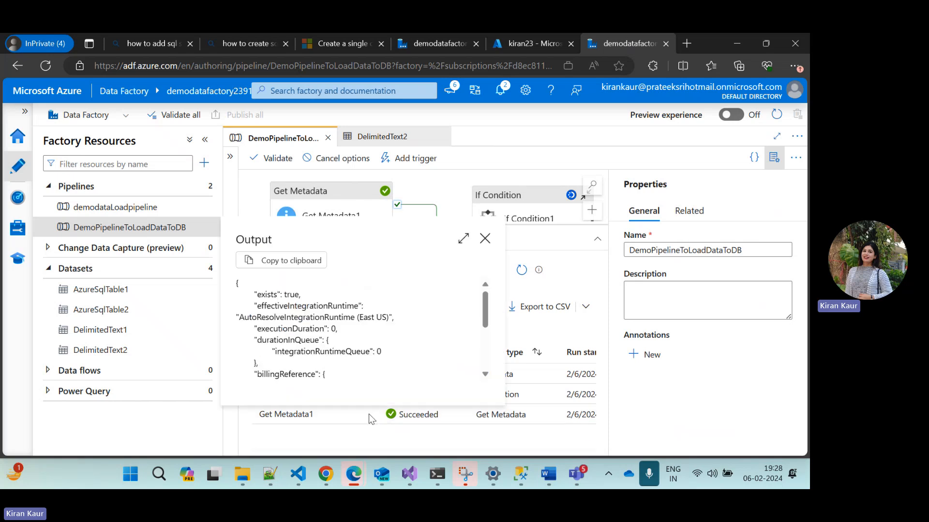
{"action": "left_click_drag", "start_coordinate": [256, 295], "coordinate": [301, 295]}
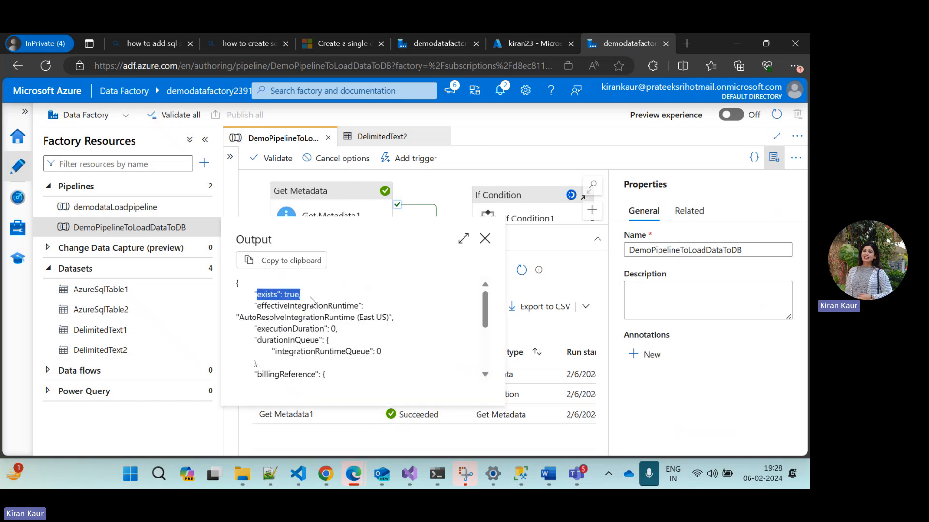
{"action": "left_click", "coordinate": [484, 238]}
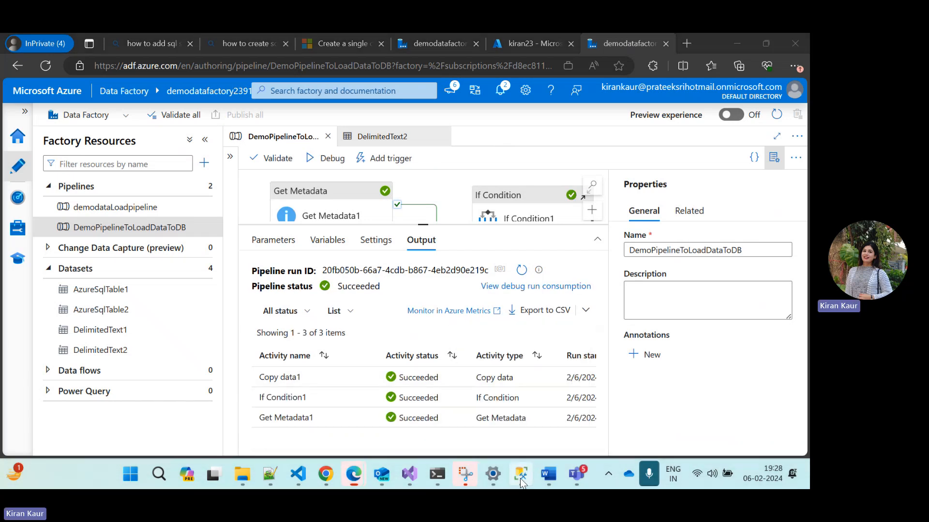
Switch to SQL Server Management Studio and rerun the select query on DemoSourceFile
{"action": "left_click", "coordinate": [520, 478]}
{"action": "left_click", "coordinate": [397, 150]}
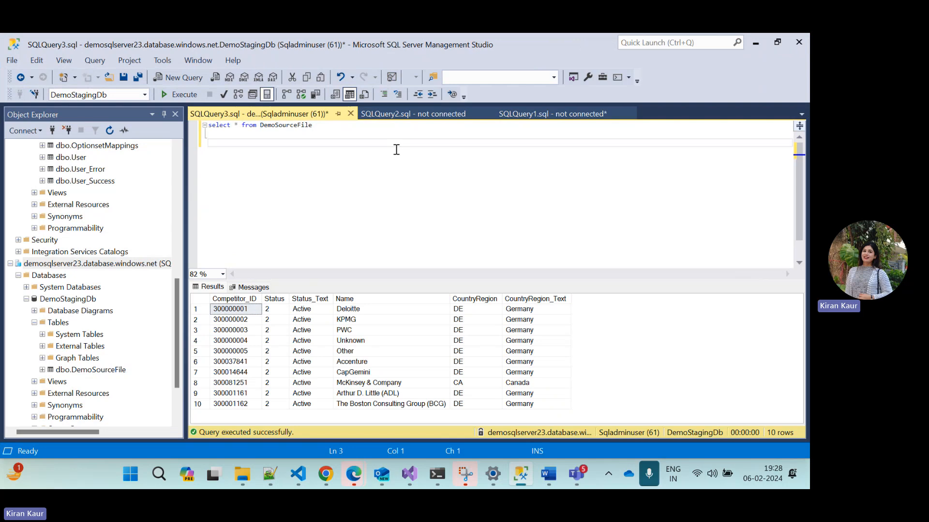
{"action": "key", "text": "F5"}
Empty the table by writing and running "truncate table DemoSourceFile" below the select query, reusing the table name from that query
{"action": "type", "text": "truncate table"}
{"action": "double_click", "coordinate": [294, 126]}
{"action": "key", "text": "ctrl+c"}
{"action": "left_click", "coordinate": [278, 145]}
{"action": "key", "text": "ctrl+v"}
{"action": "key", "text": "shift+Up"}
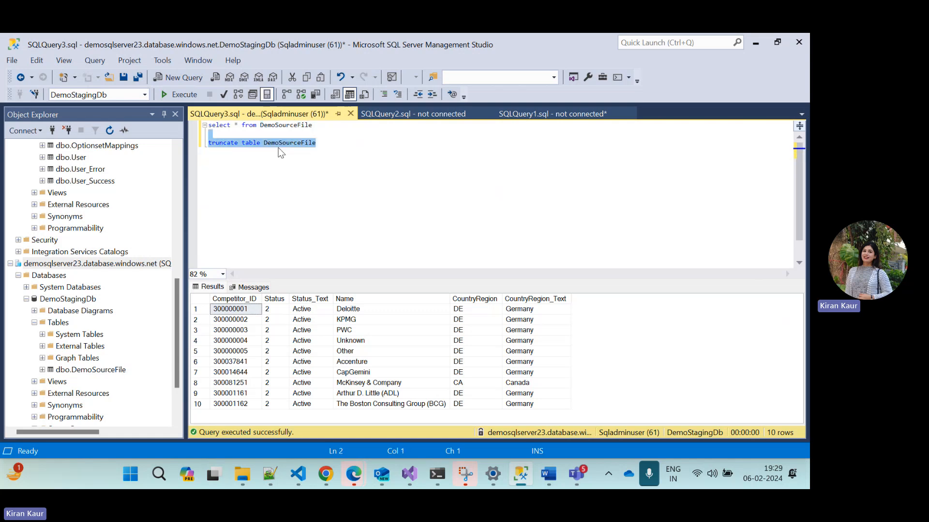
{"action": "key", "text": "F5"}
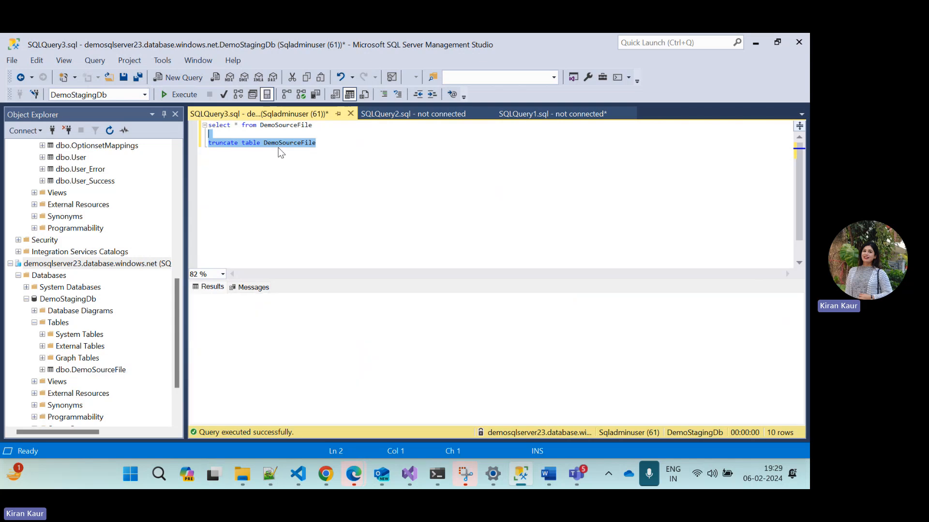
Remove the truncate statement from the query window without saving the file, and rerun the select query on DemoSourceFile
{"action": "key", "text": "Delete"}
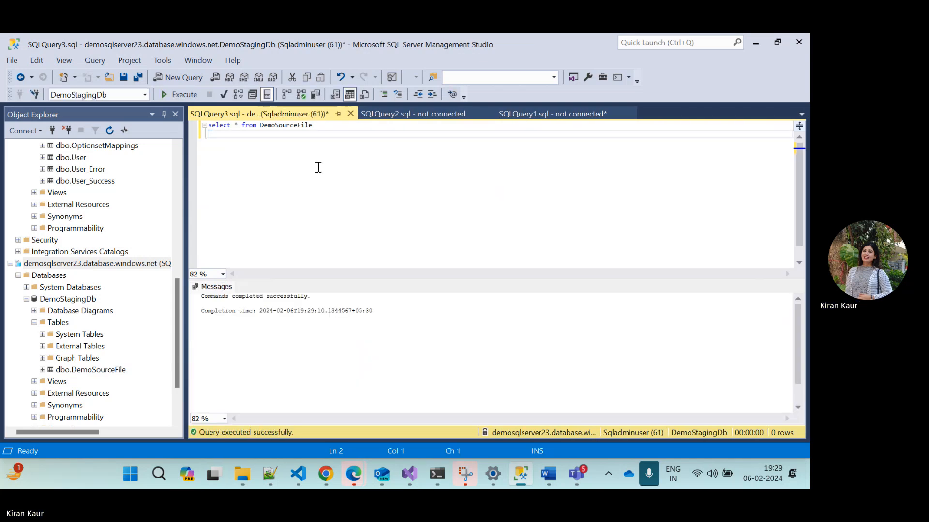
{"action": "key", "text": "ctrl+s"}
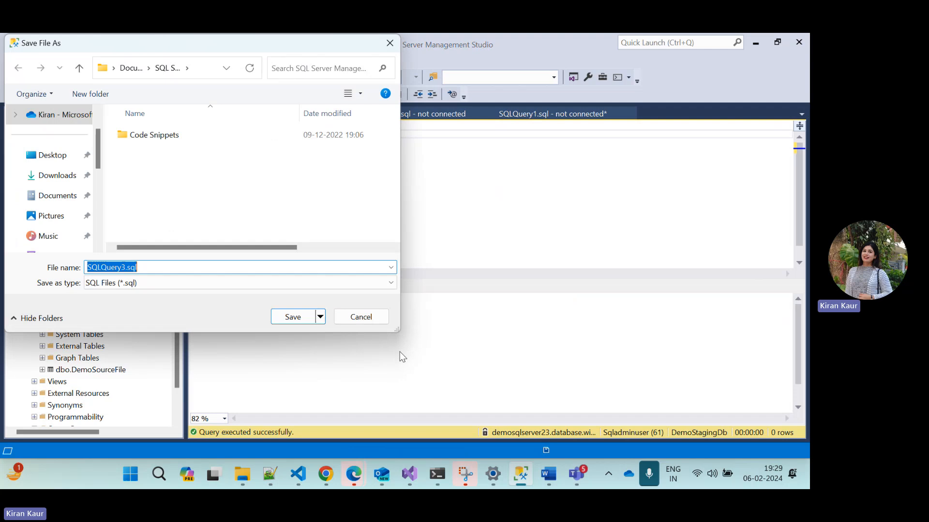
{"action": "left_click", "coordinate": [362, 317]}
{"action": "mouse_move", "coordinate": [353, 474]}
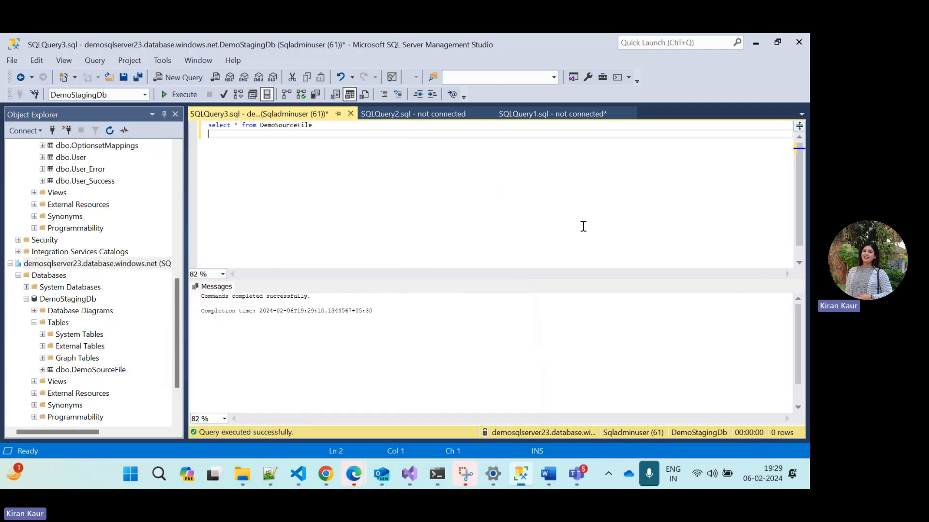
{"action": "key", "text": "F5"}
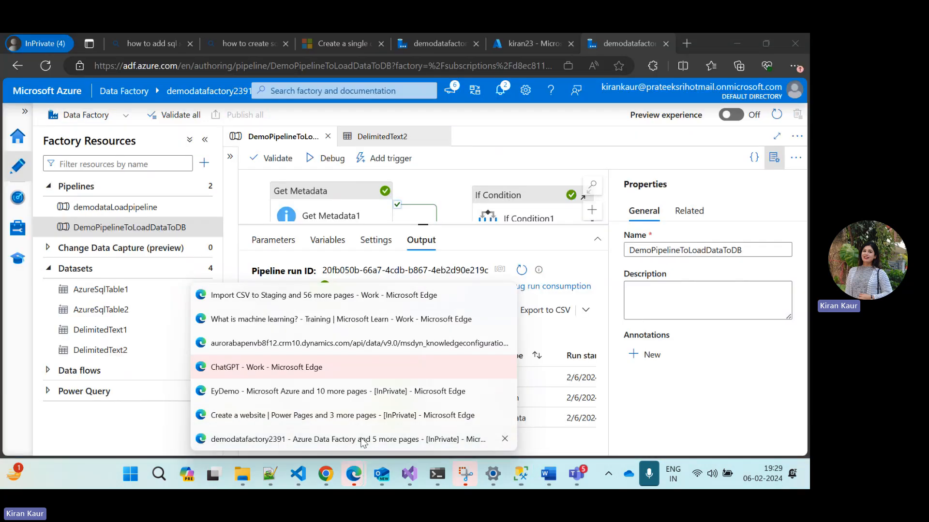
Switch back to Azure Data Factory in Edge, debug the pipeline again and refresh the run status
{"action": "left_click", "coordinate": [357, 441]}
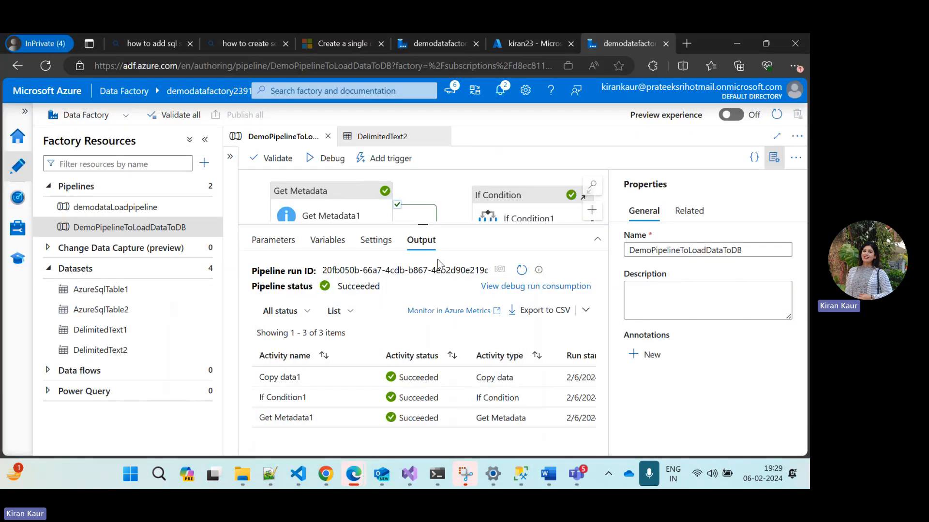
{"action": "left_click", "coordinate": [334, 158]}
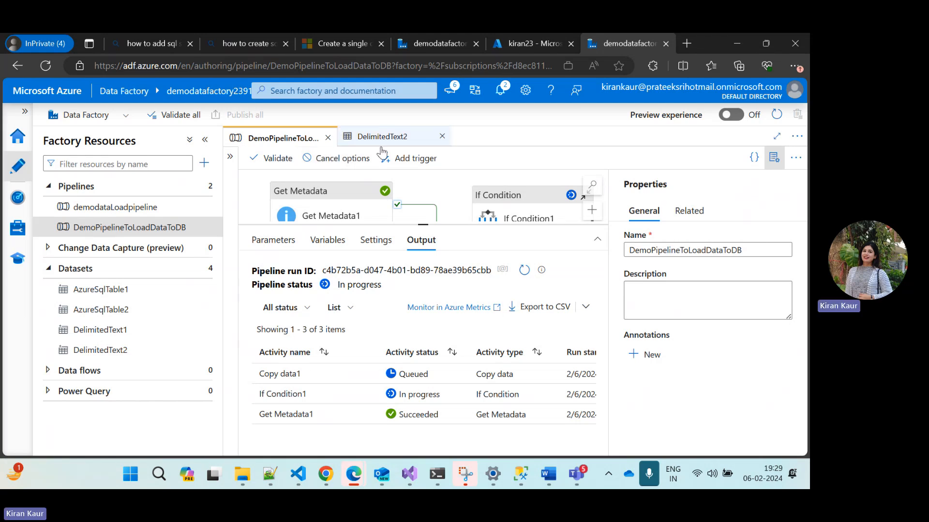
{"action": "left_click", "coordinate": [524, 271]}
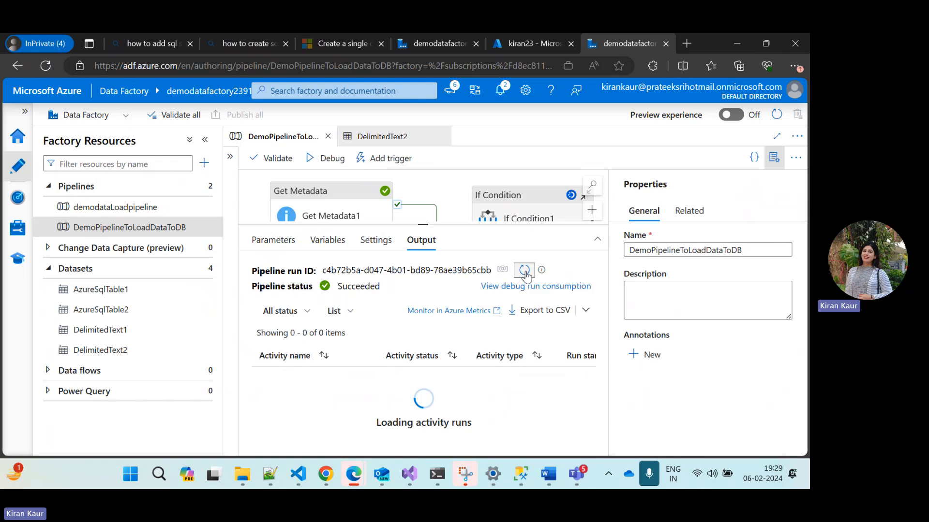
Switch to SQL Server Management Studio and rerun the select query on DemoSourceFile to check the loaded data
{"action": "left_click", "coordinate": [520, 474]}
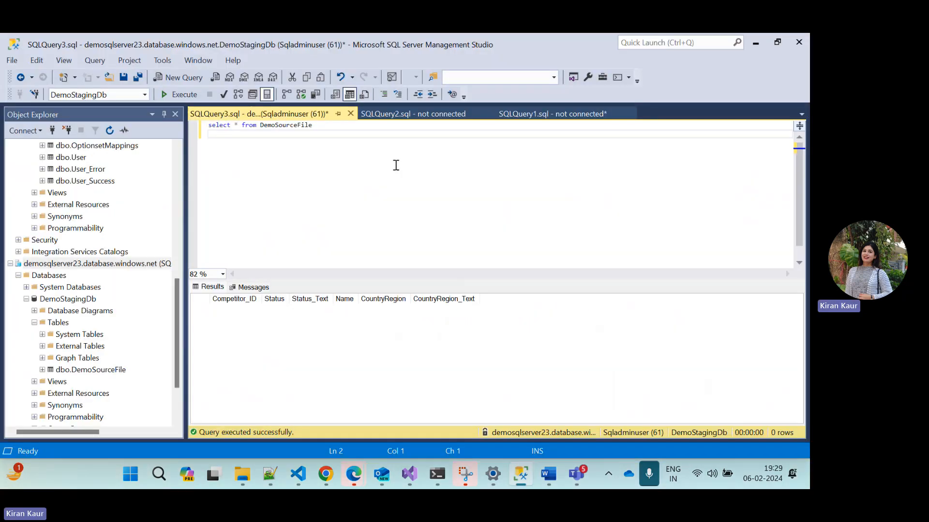
{"action": "key", "text": "F5"}
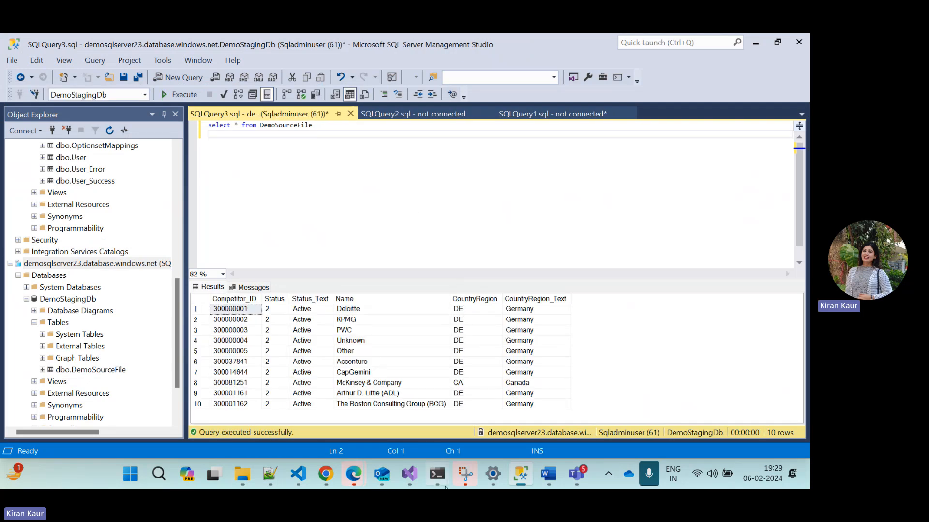
Return to the demodatafactory2391 window in Edge and enlarge the pipeline canvas above the debug run output
{"action": "mouse_move", "coordinate": [354, 484]}
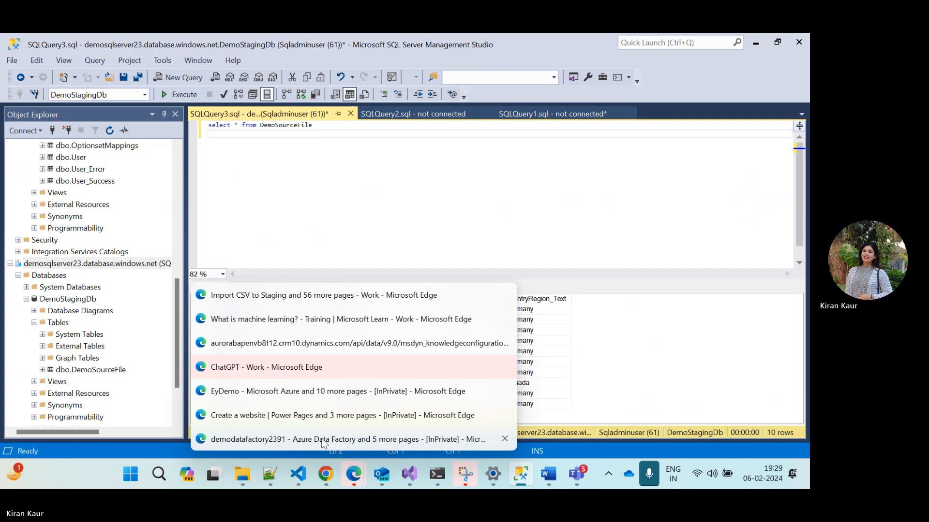
{"action": "left_click", "coordinate": [339, 440]}
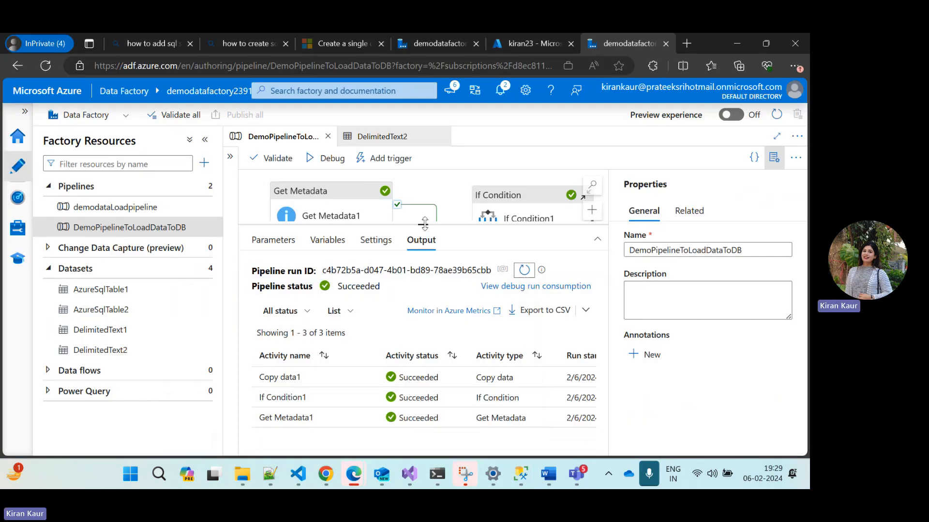
{"action": "left_click_drag", "start_coordinate": [424, 223], "coordinate": [424, 289]}
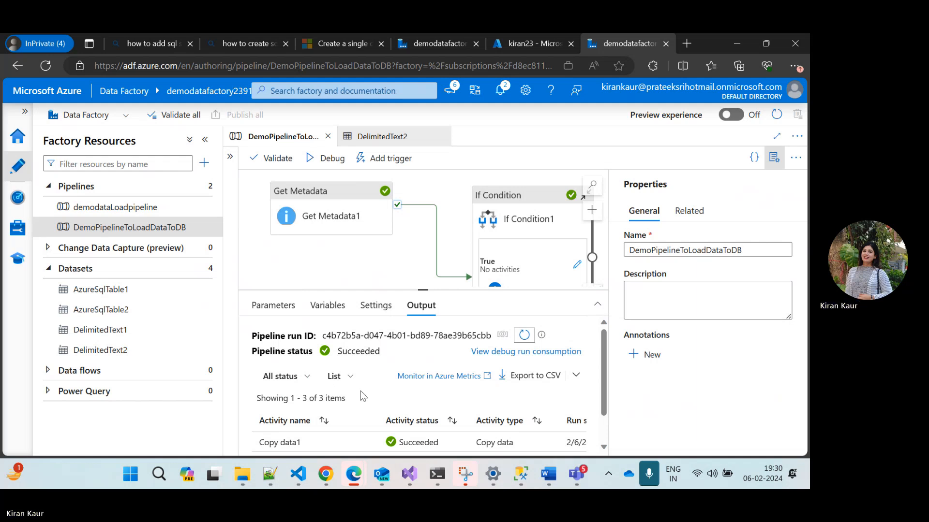
Switch to the LoadDataToDB meeting in Microsoft Teams and stop sharing the screen
{"action": "mouse_move", "coordinate": [518, 479]}
{"action": "mouse_move", "coordinate": [585, 477]}
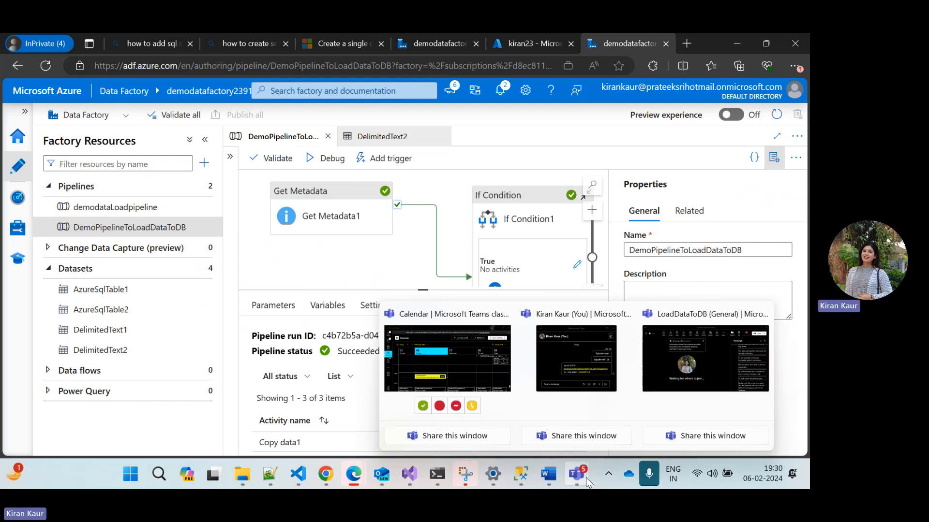
{"action": "left_click", "coordinate": [687, 387]}
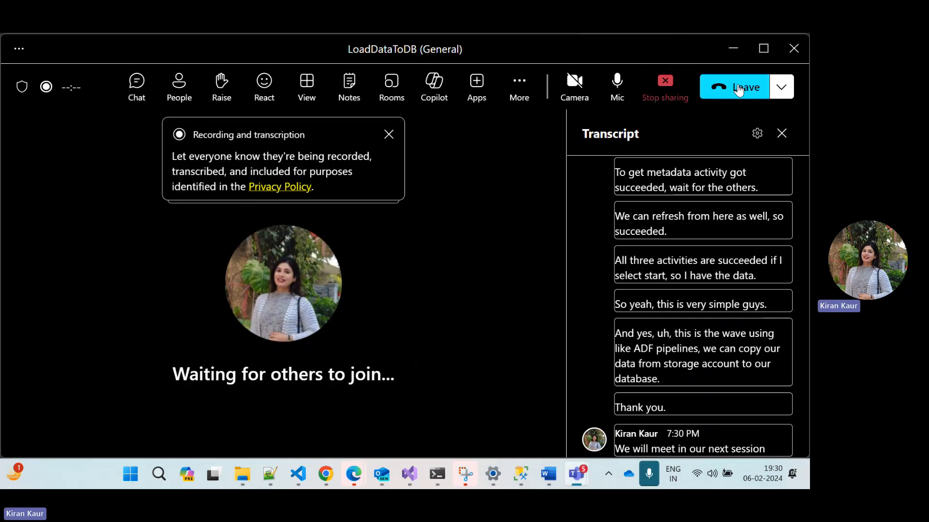
{"action": "left_click", "coordinate": [667, 92]}
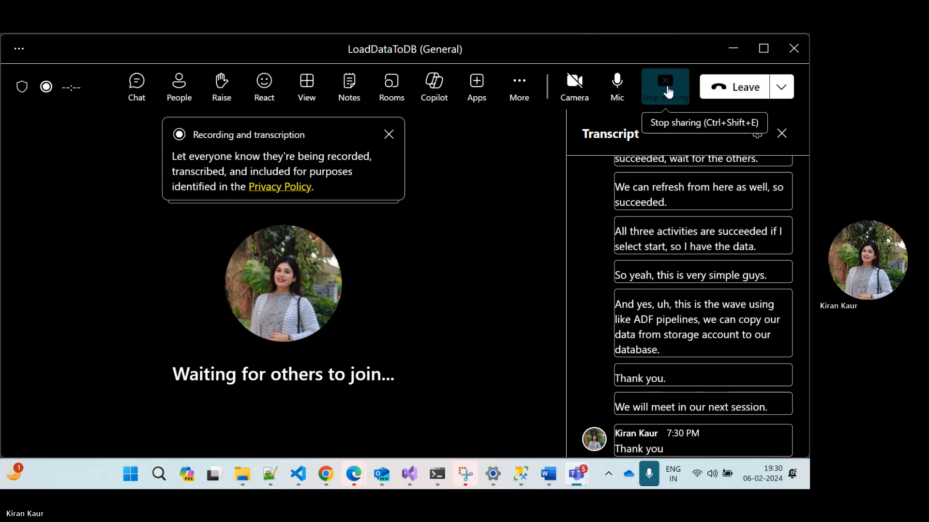